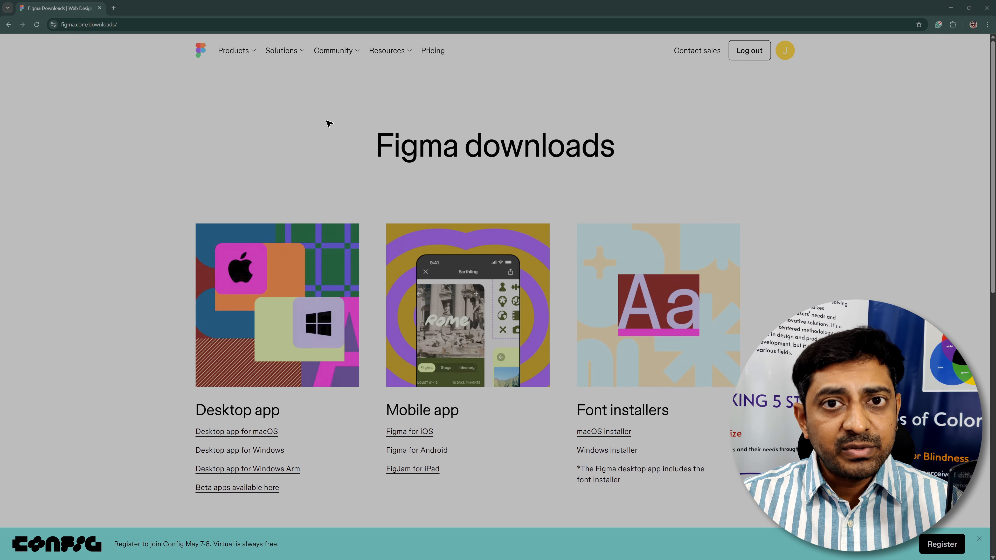
Step: Switch from the browser to the Figma desktop app and create a new design file
{"action": "left_click", "coordinate": [952, 8]}
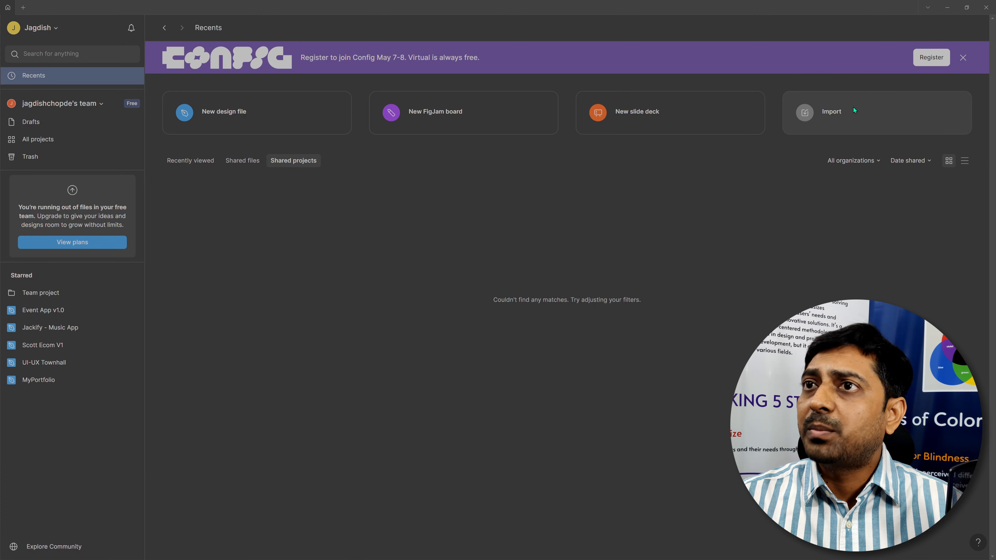
{"action": "left_click", "coordinate": [226, 119]}
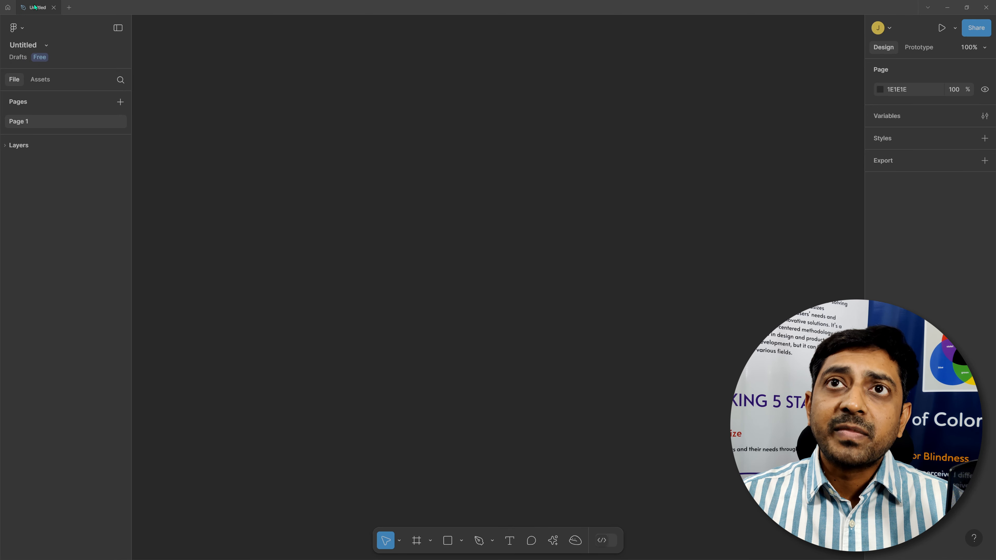
{"action": "left_click", "coordinate": [7, 8]}
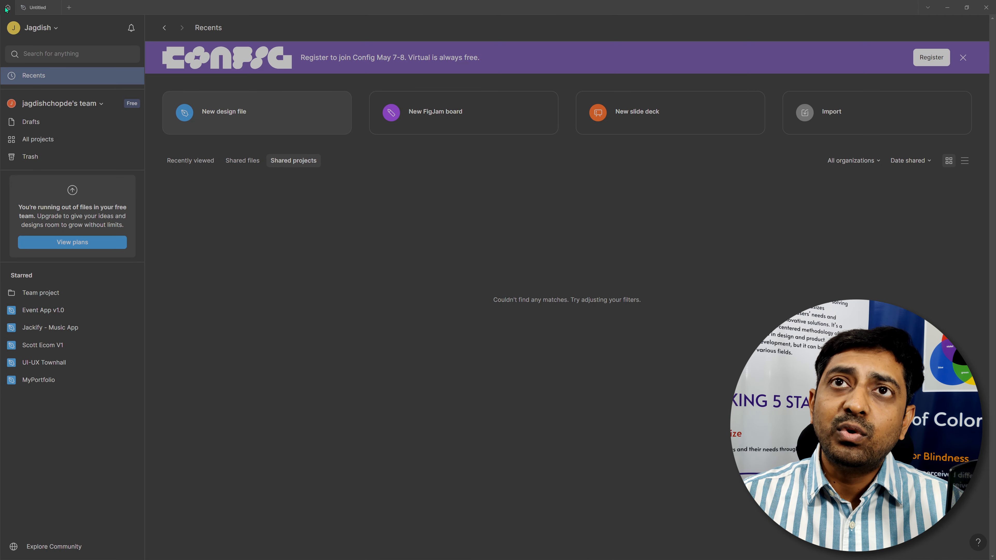
{"action": "mouse_move", "coordinate": [35, 8]}
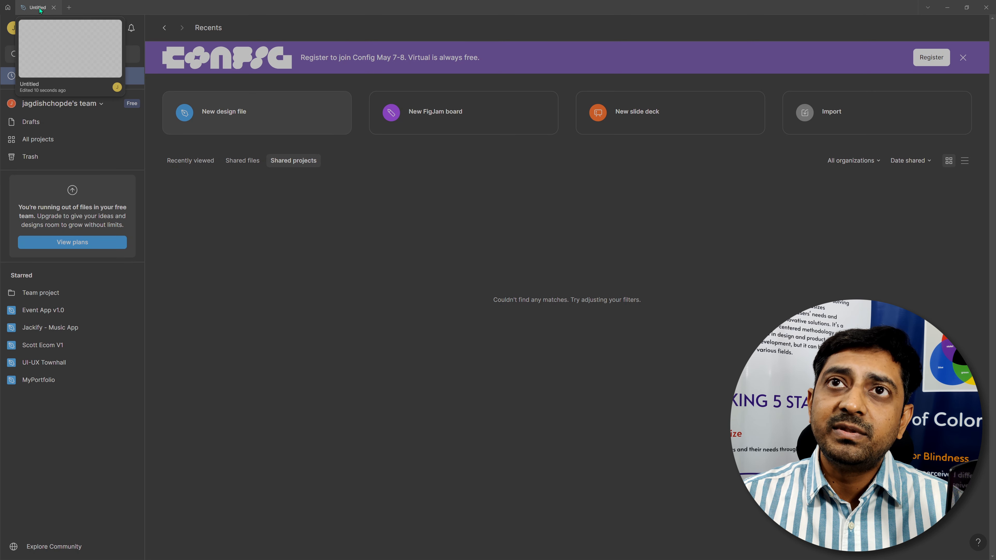
{"action": "left_click", "coordinate": [37, 8]}
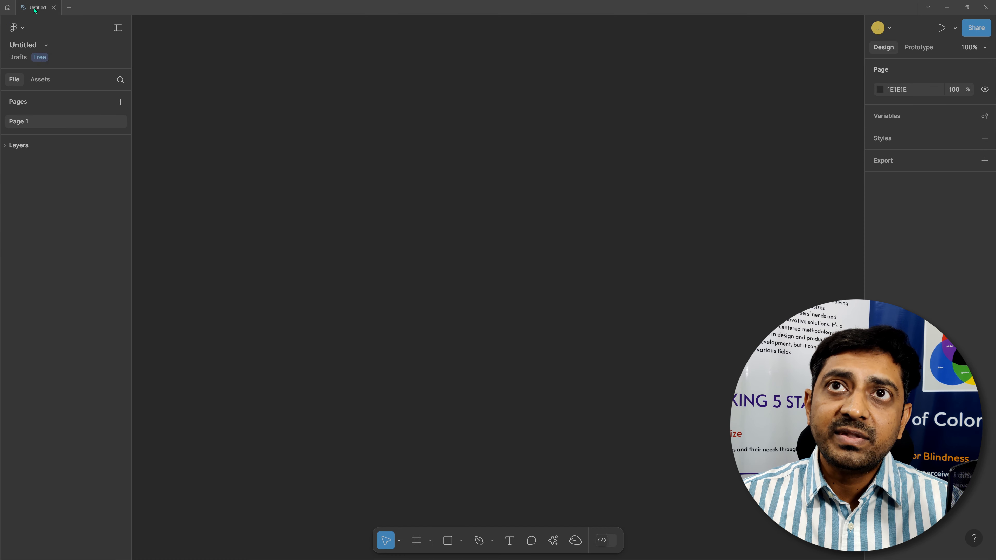
{"action": "left_click", "coordinate": [23, 30]}
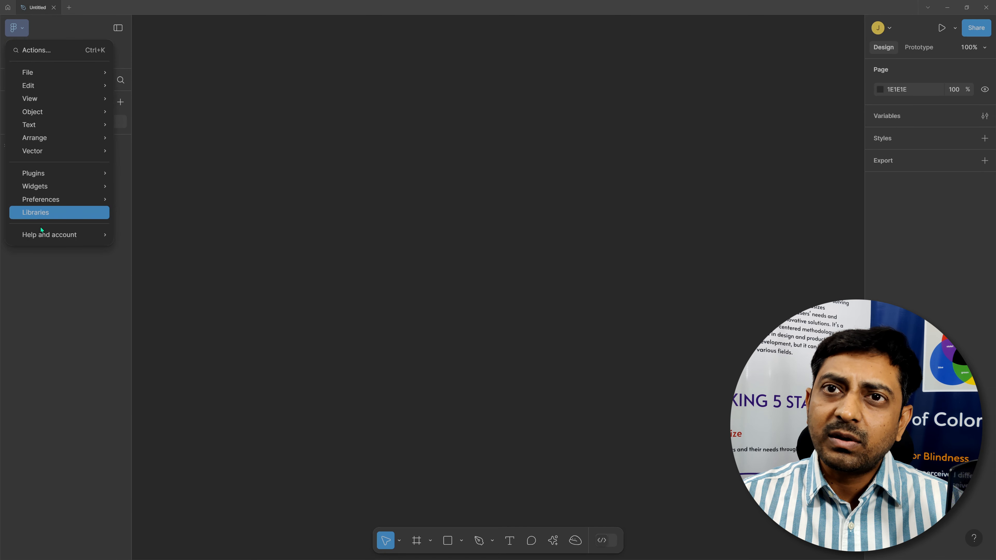
{"action": "mouse_move", "coordinate": [37, 230]}
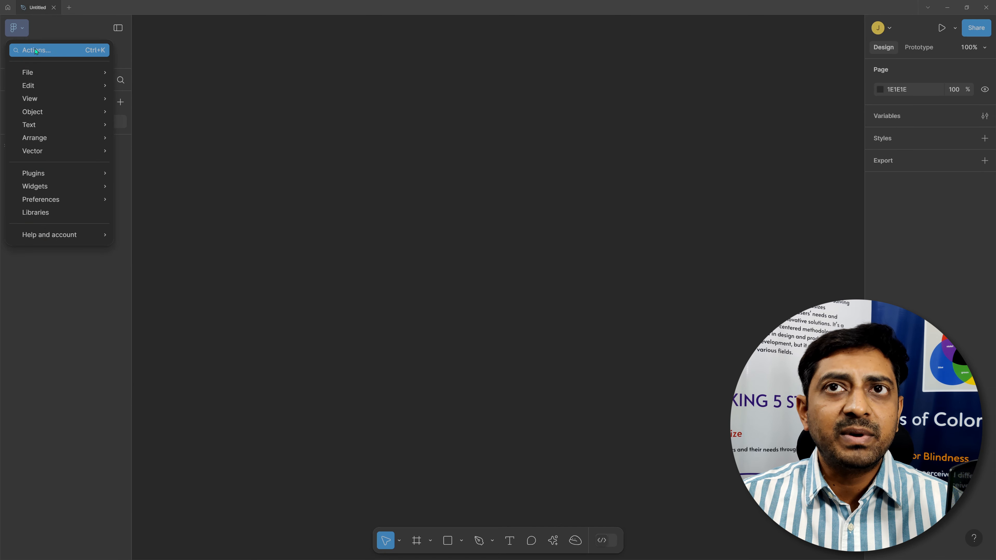
{"action": "left_click", "coordinate": [38, 30]}
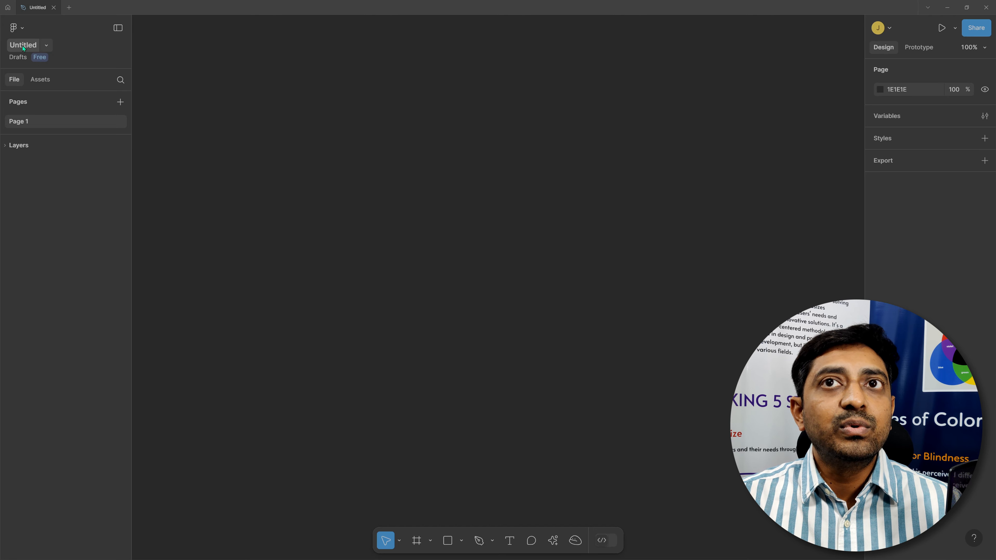
Step: Rename the untitled design file as "Demo Project"
{"action": "left_click", "coordinate": [23, 46]}
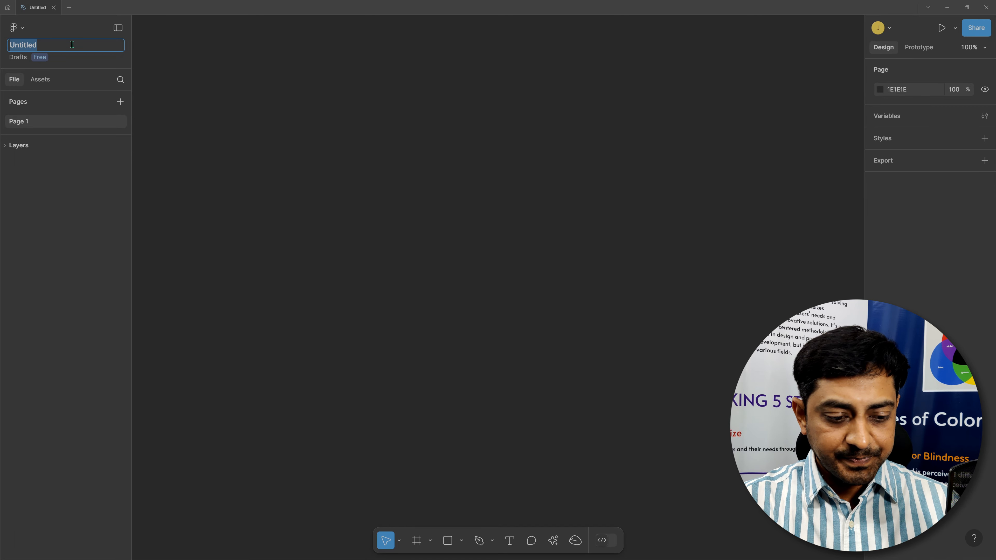
{"action": "type", "text": "Demo"}
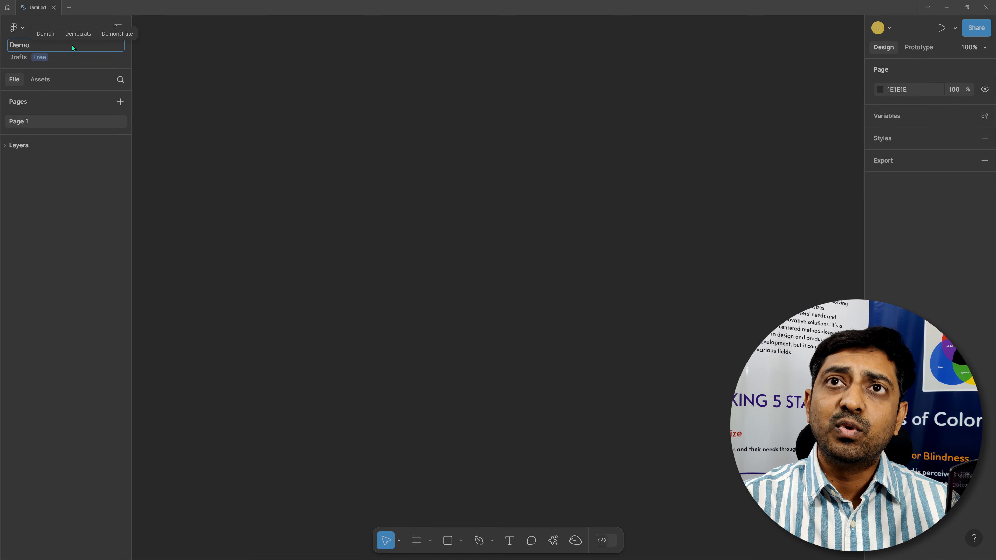
{"action": "type", "text": " Pro"}
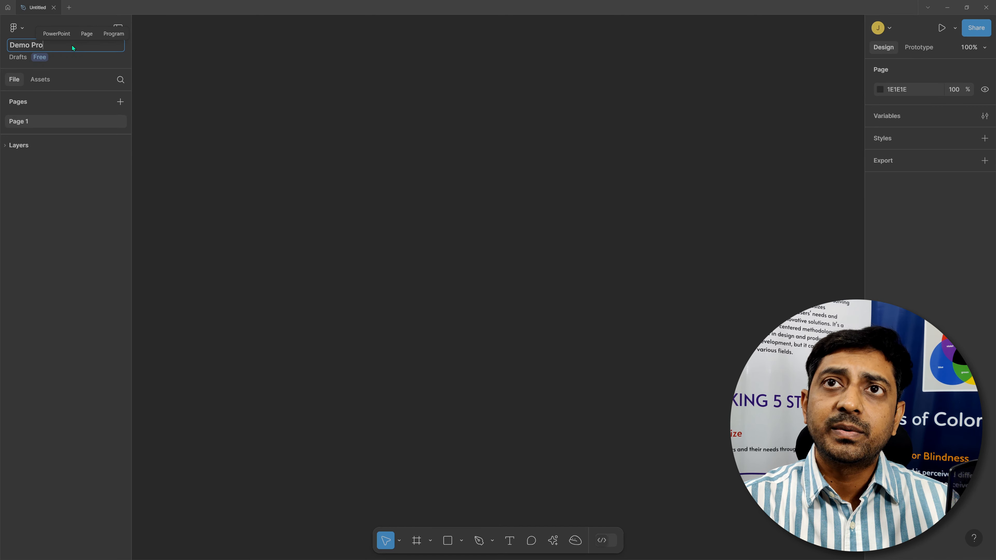
{"action": "type", "text": "ject"}
{"action": "key", "text": "Return"}
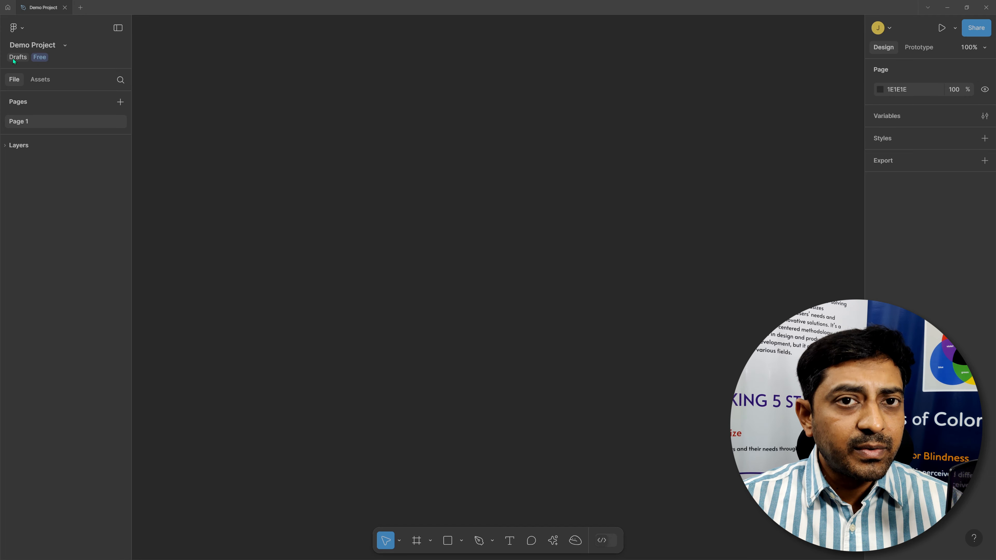
{"action": "left_click", "coordinate": [8, 8]}
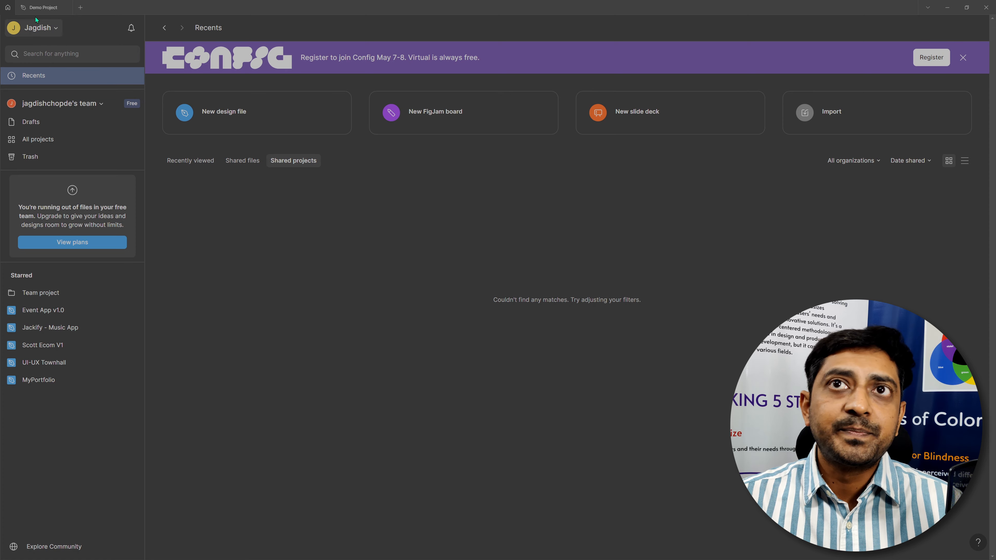
{"action": "left_click", "coordinate": [42, 8]}
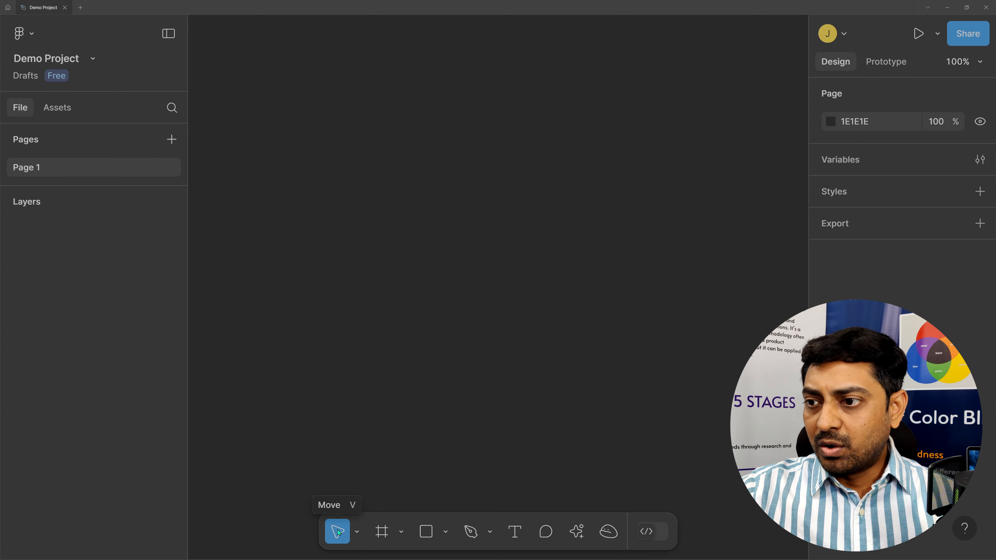
Step: Draw a rectangle of about 163 × 120 near the canvas centre and another of about 189 × 76 above it
{"action": "left_click", "coordinate": [429, 534]}
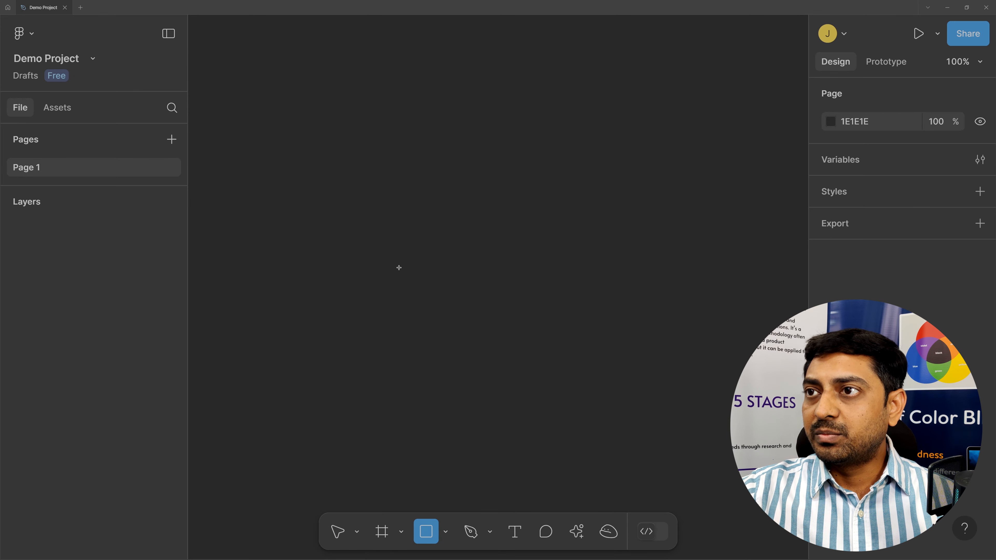
{"action": "left_click_drag", "start_coordinate": [360, 188], "coordinate": [487, 281]}
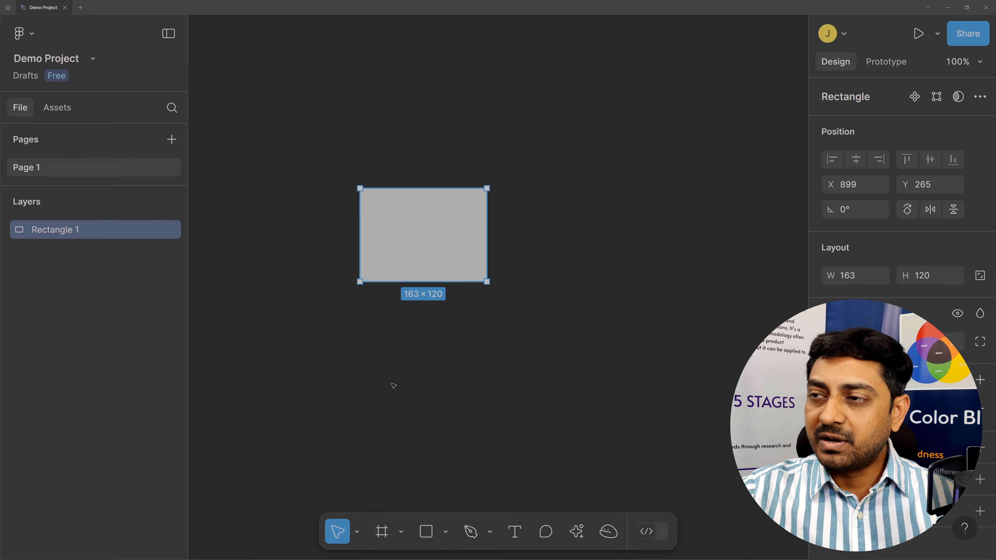
{"action": "left_click", "coordinate": [427, 535]}
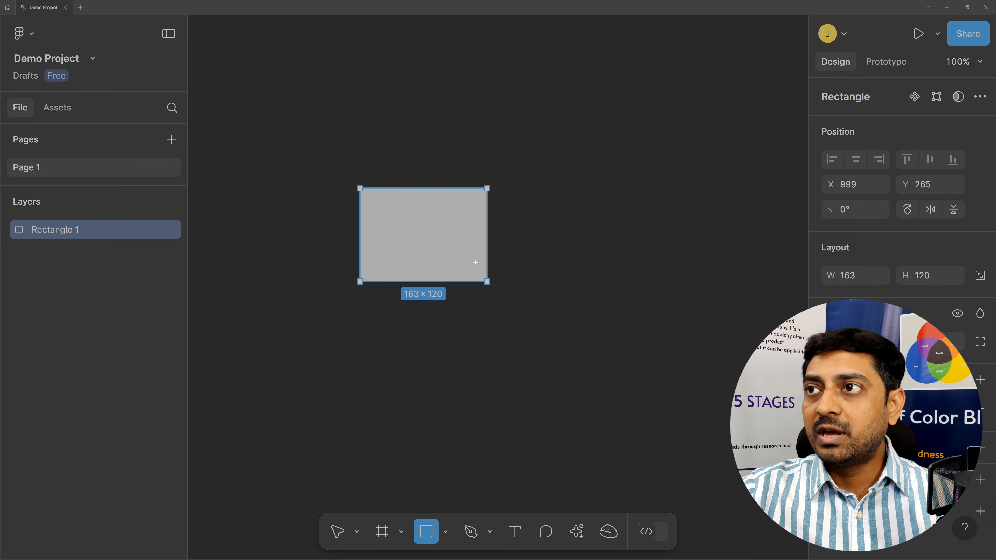
{"action": "mouse_move", "coordinate": [438, 52]}
{"action": "left_mouse_down"}
{"action": "mouse_move", "coordinate": [543, 127]}
{"action": "mouse_move", "coordinate": [585, 111]}
{"action": "left_mouse_up"}
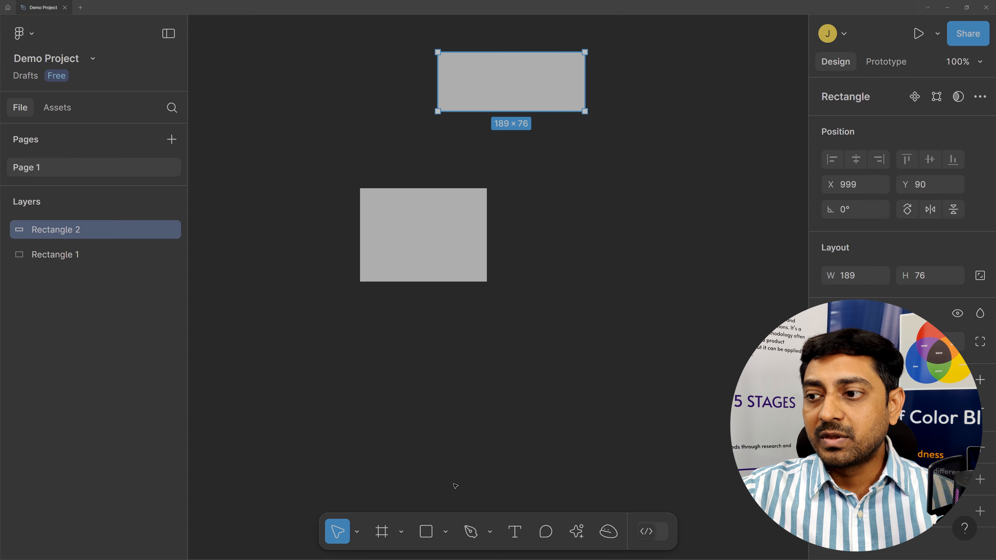
Step: Draw an ellipse of about 147 × 77 below the rectangles and a perfect circle about 156 across beside it
{"action": "left_click", "coordinate": [445, 533]}
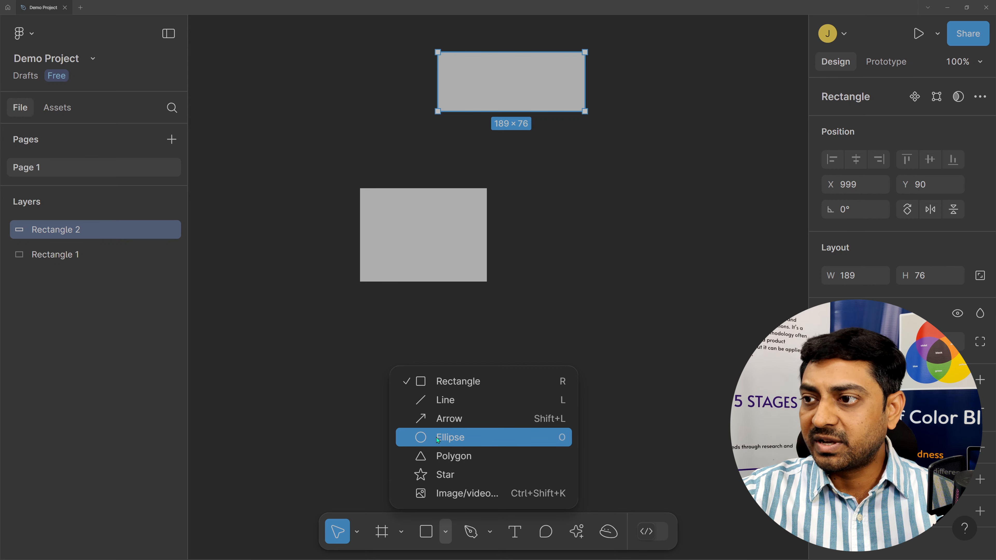
{"action": "left_click", "coordinate": [464, 441]}
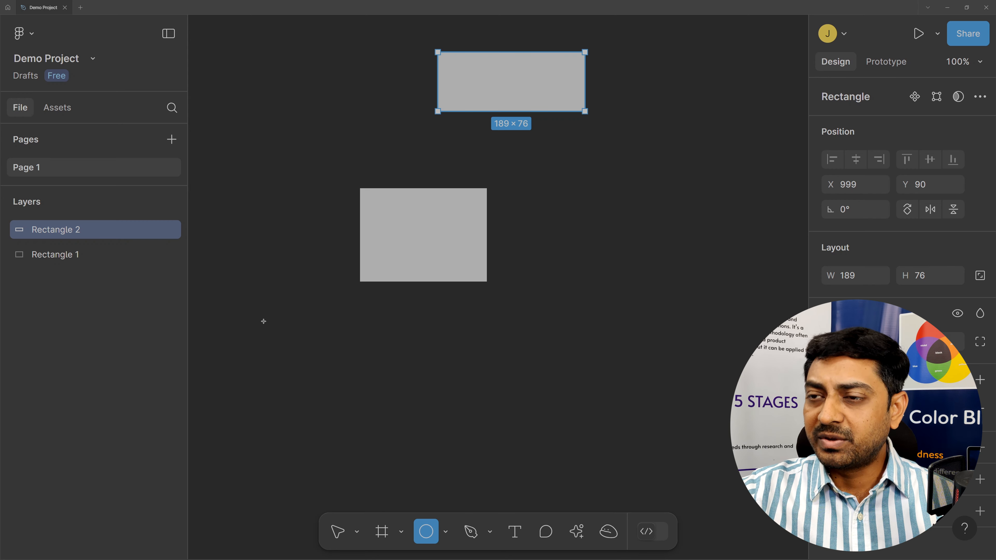
{"action": "mouse_move", "coordinate": [262, 321]}
{"action": "left_mouse_down"}
{"action": "mouse_move", "coordinate": [334, 378]}
{"action": "mouse_move", "coordinate": [377, 380]}
{"action": "left_mouse_up"}
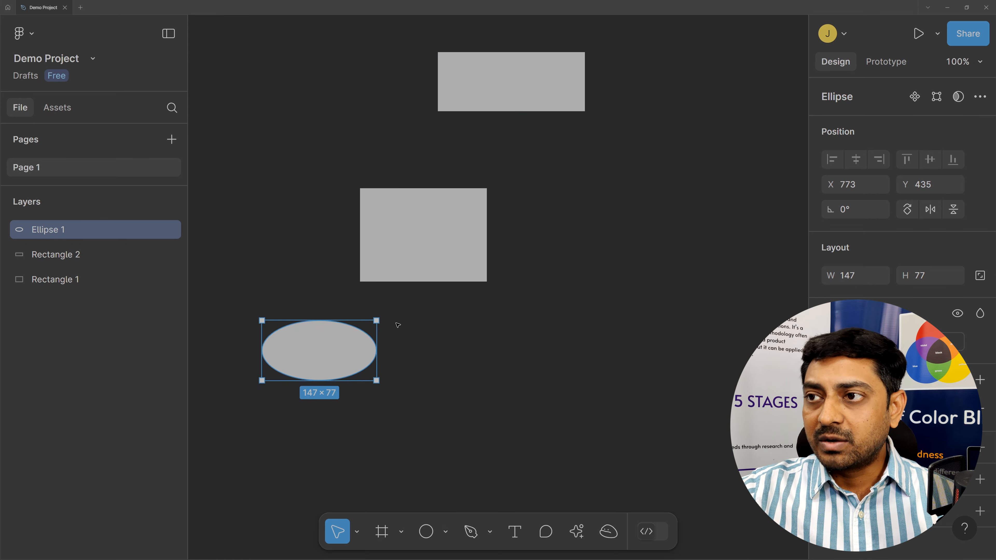
{"action": "key", "text": "o"}
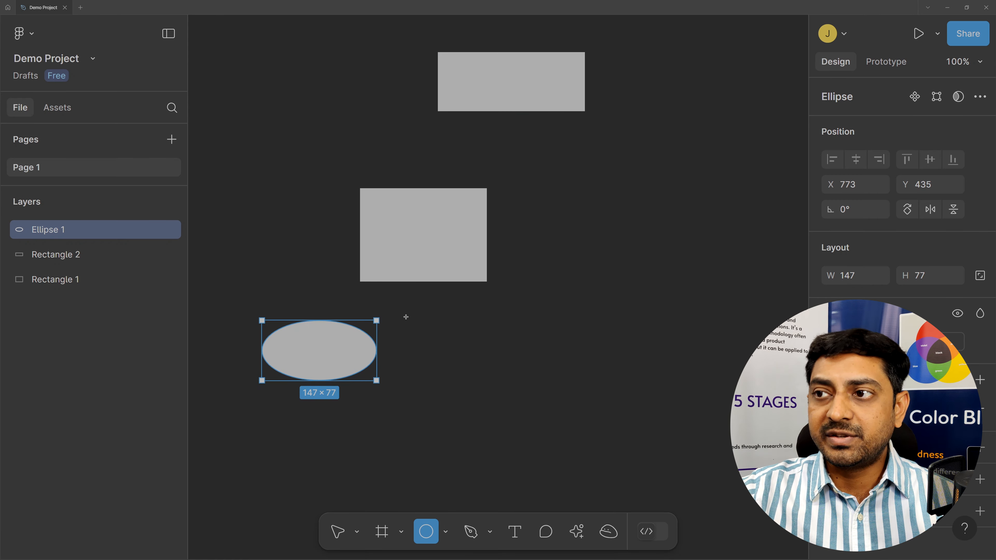
{"action": "mouse_move", "coordinate": [406, 321]}
{"action": "left_mouse_down"}
{"action": "mouse_move", "coordinate": [538, 418]}
{"action": "mouse_move", "coordinate": [511, 418]}
{"action": "mouse_move", "coordinate": [536, 424]}
{"action": "mouse_move", "coordinate": [467, 380]}
{"action": "mouse_move", "coordinate": [522, 434]}
{"action": "mouse_move", "coordinate": [483, 394]}
{"action": "mouse_move", "coordinate": [514, 426]}
{"action": "mouse_move", "coordinate": [528, 424]}
{"action": "left_mouse_up"}
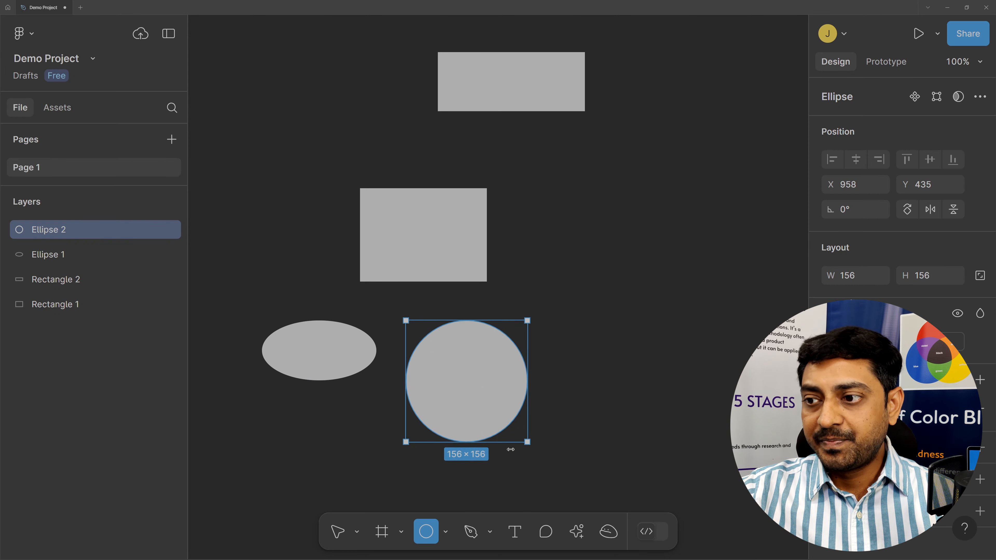
Step: Draw a square of about 129 × 129 with the Rectangle tool in the canvas's upper-left area
{"action": "left_click", "coordinate": [446, 534]}
{"action": "left_click", "coordinate": [439, 380]}
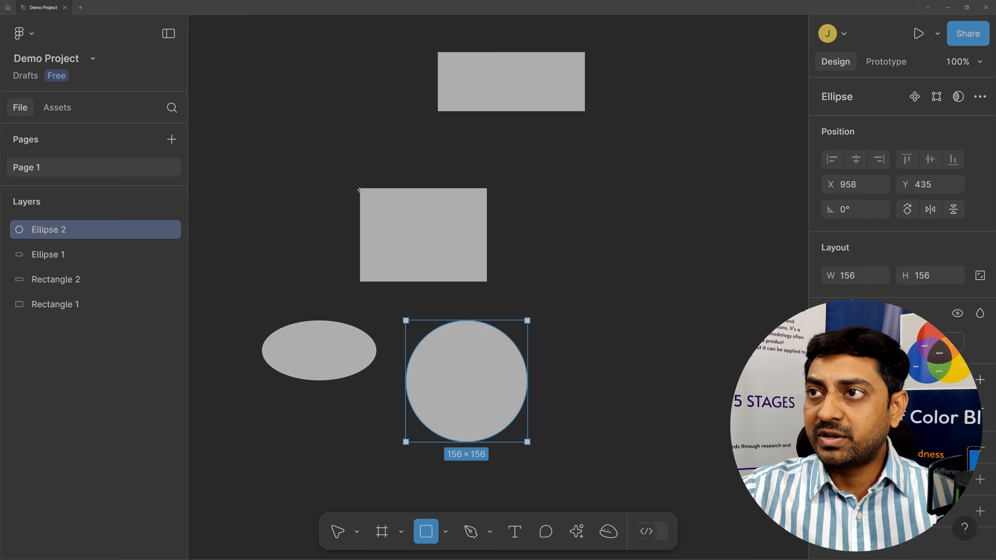
{"action": "left_click_drag", "start_coordinate": [250, 59], "coordinate": [345, 157]}
Step: Draw a triangular polygon of about 92 × 155 beside the central rectangle and a star of about 113 × 97 below the oval ellipse
{"action": "left_click", "coordinate": [445, 531]}
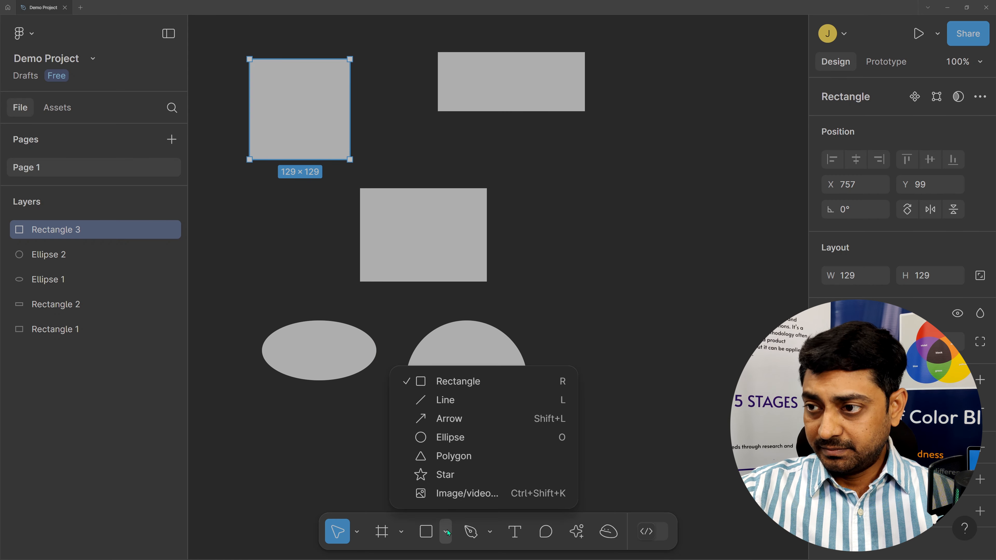
{"action": "left_click", "coordinate": [444, 461]}
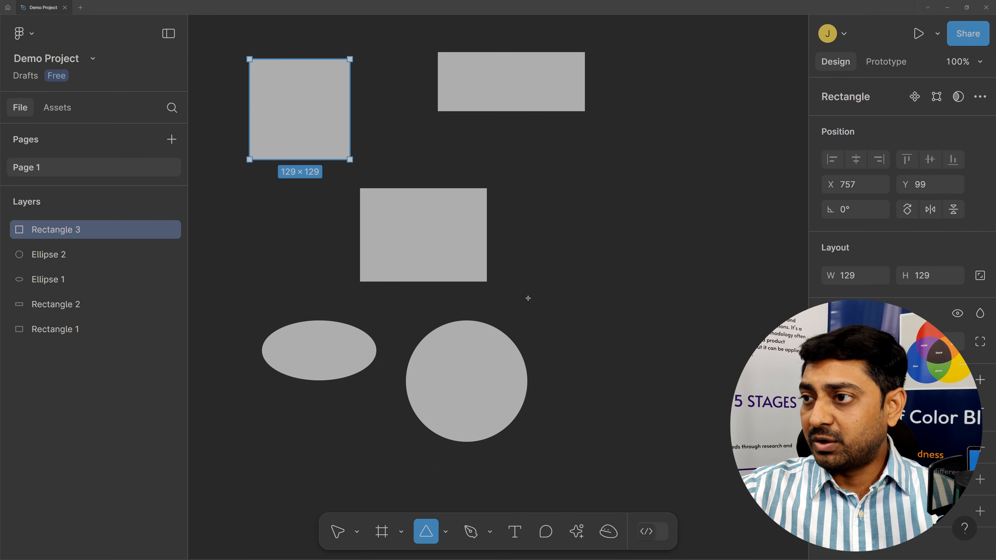
{"action": "left_click_drag", "start_coordinate": [527, 179], "coordinate": [599, 300]}
{"action": "left_click", "coordinate": [445, 532]}
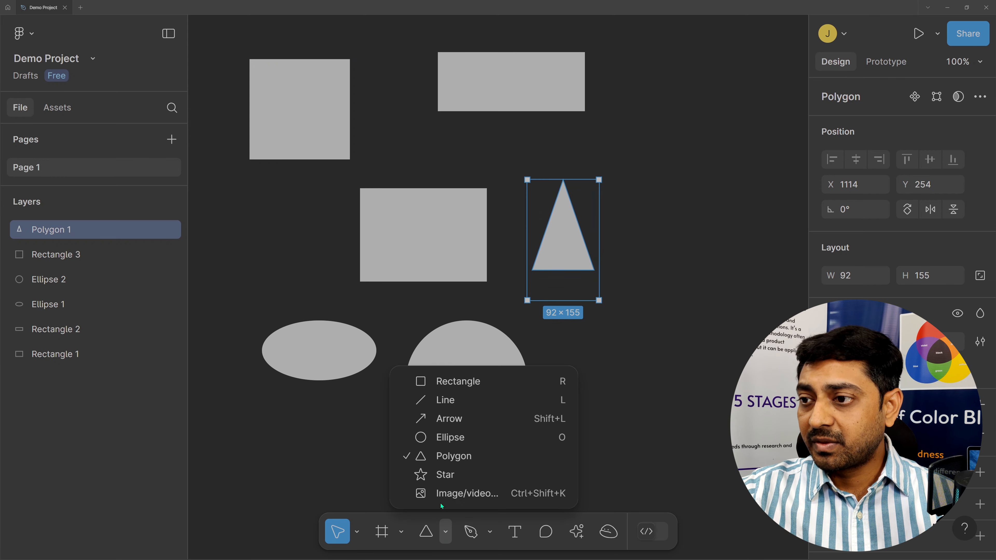
{"action": "left_click", "coordinate": [441, 475]}
{"action": "left_click_drag", "start_coordinate": [242, 409], "coordinate": [329, 485]}
Step: Draw a vertical line about 215 long beside the circle and a diagonal arrow about 232 long pointing down-right beneath the square
{"action": "left_click", "coordinate": [445, 532]}
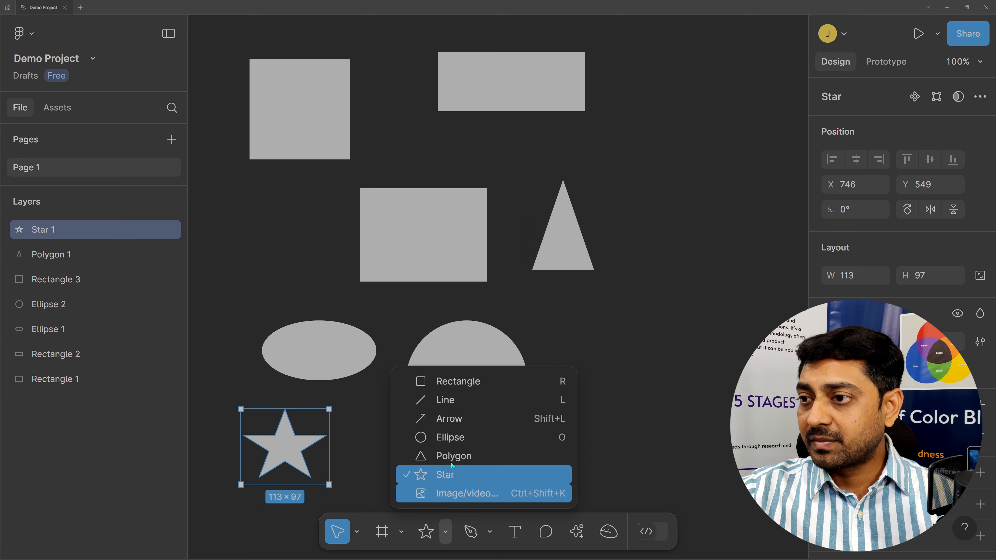
{"action": "left_click", "coordinate": [440, 398]}
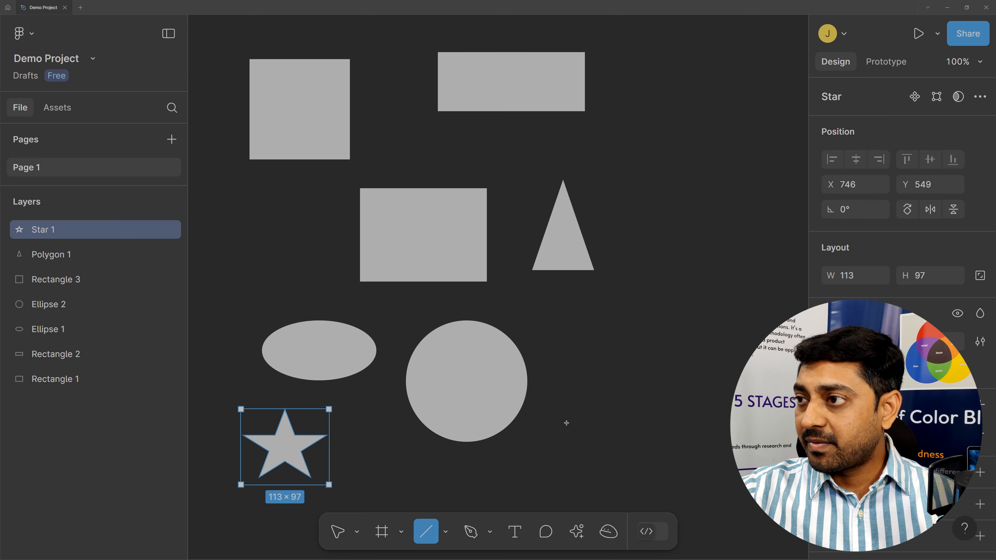
{"action": "mouse_move", "coordinate": [563, 308]}
{"action": "left_mouse_down"}
{"action": "mouse_move", "coordinate": [561, 480]}
{"action": "mouse_move", "coordinate": [613, 467]}
{"action": "mouse_move", "coordinate": [680, 431]}
{"action": "mouse_move", "coordinate": [707, 372]}
{"action": "mouse_move", "coordinate": [711, 314]}
{"action": "mouse_move", "coordinate": [651, 396]}
{"action": "mouse_move", "coordinate": [666, 396]}
{"action": "mouse_move", "coordinate": [614, 438]}
{"action": "mouse_move", "coordinate": [545, 461]}
{"action": "mouse_move", "coordinate": [464, 465]}
{"action": "mouse_move", "coordinate": [564, 476]}
{"action": "left_mouse_up"}
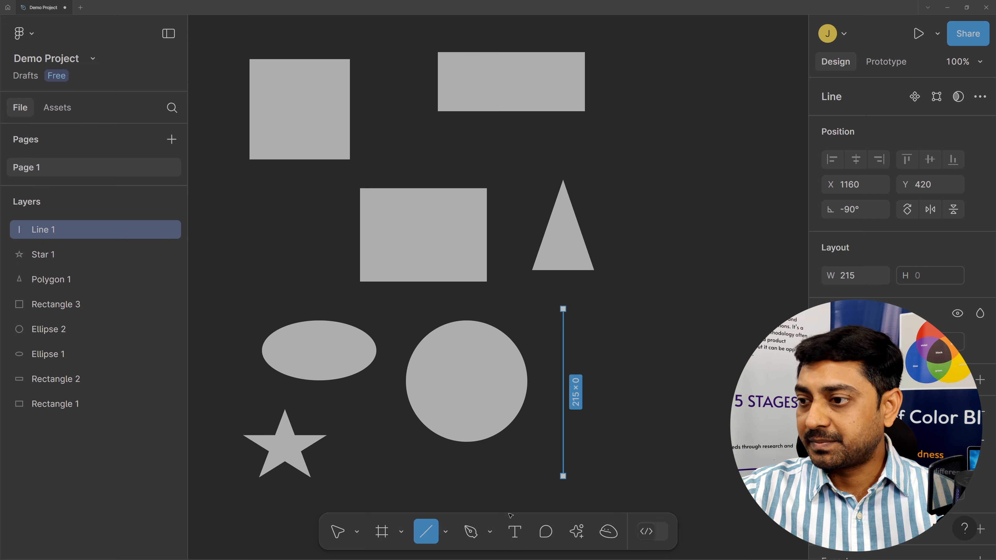
{"action": "left_click", "coordinate": [445, 532]}
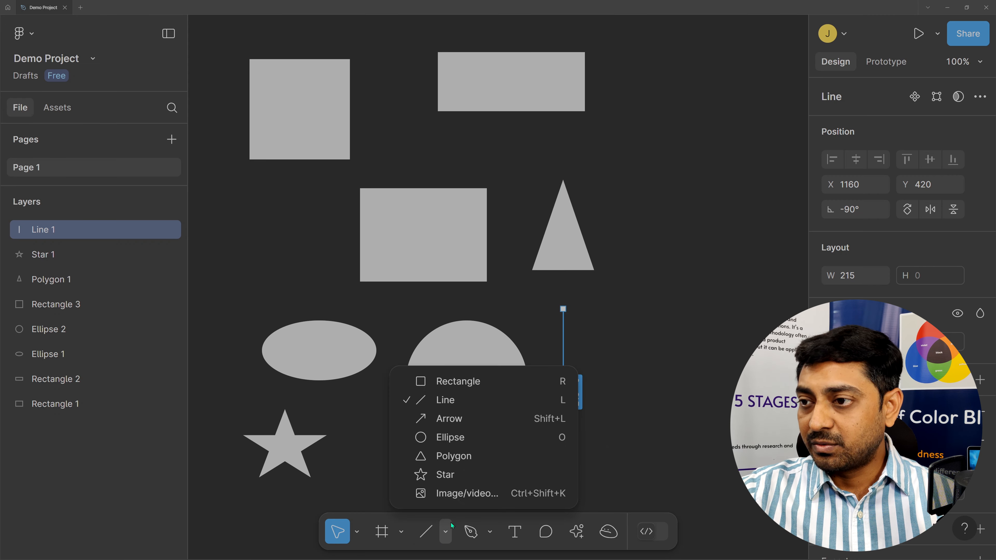
{"action": "left_click", "coordinate": [450, 418]}
{"action": "left_click_drag", "start_coordinate": [249, 198], "coordinate": [383, 321]}
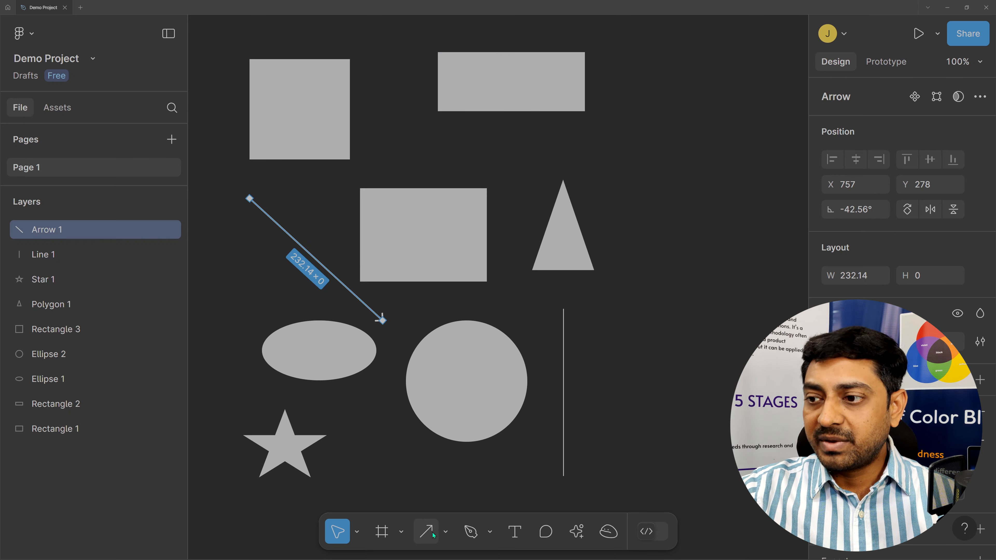
Step: Draw a rectangle of about 143 × 174 to the right of the triangle
{"action": "left_click", "coordinate": [445, 532]}
{"action": "left_click", "coordinate": [441, 380]}
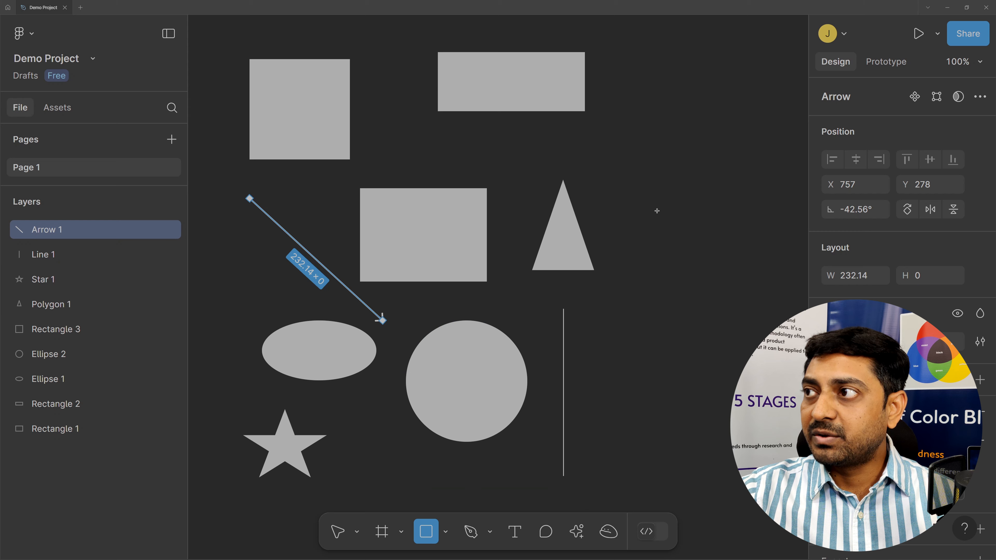
{"action": "left_click_drag", "start_coordinate": [656, 211], "coordinate": [768, 346]}
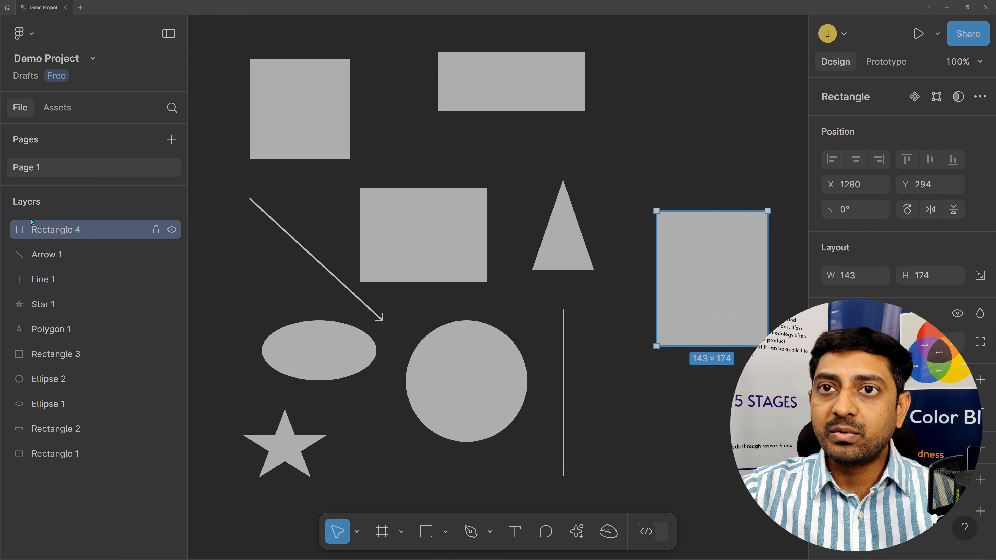
Step: Rename the layer of the rectangle beside the triangle as My React 1 and clear the selection
{"action": "double_click", "coordinate": [54, 232]}
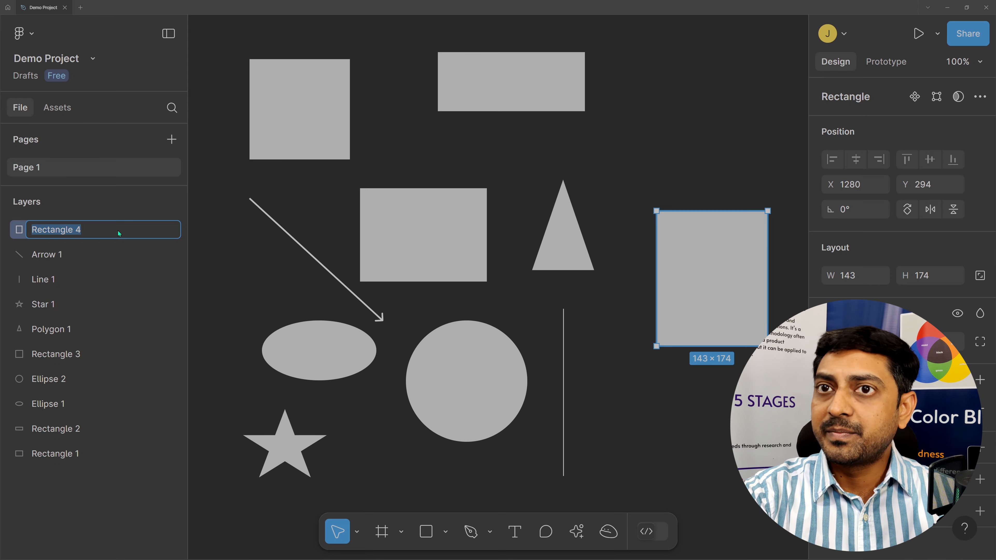
{"action": "type", "text": "My Reac"}
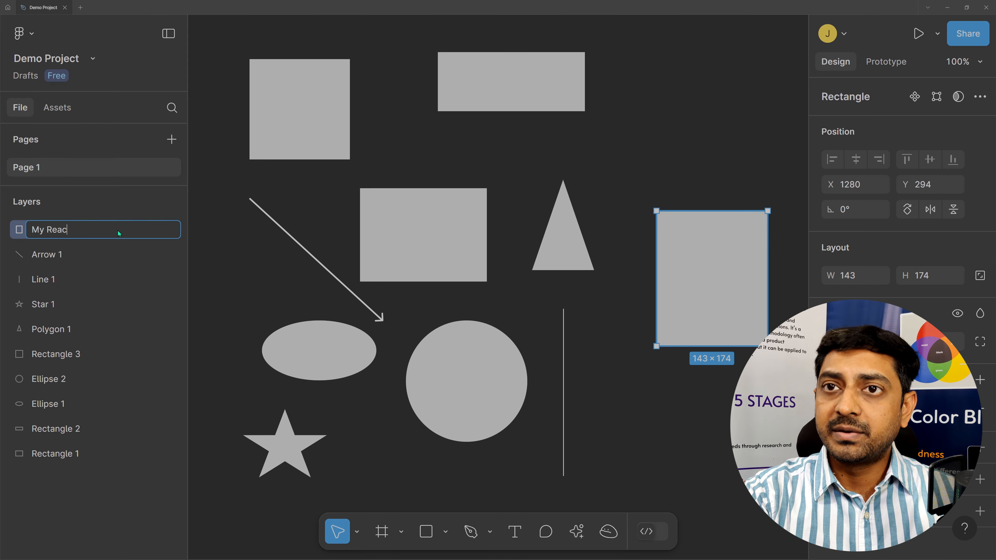
{"action": "type", "text": "t 1"}
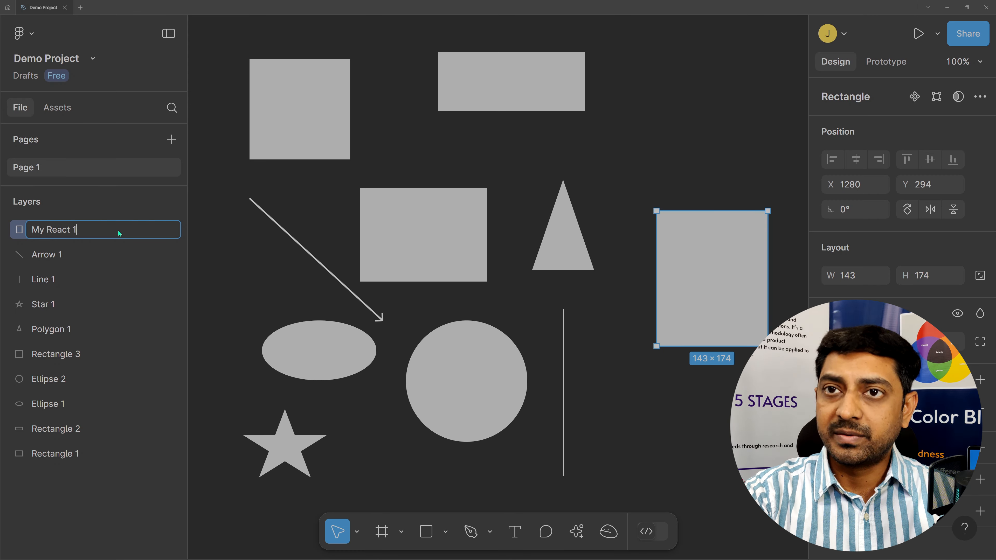
{"action": "key", "text": "Return"}
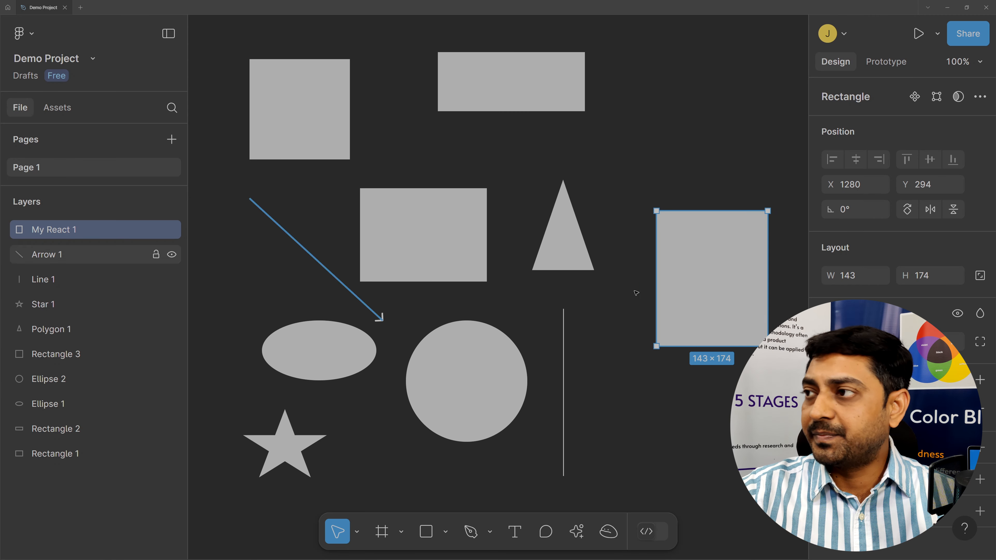
{"action": "left_click", "coordinate": [705, 371]}
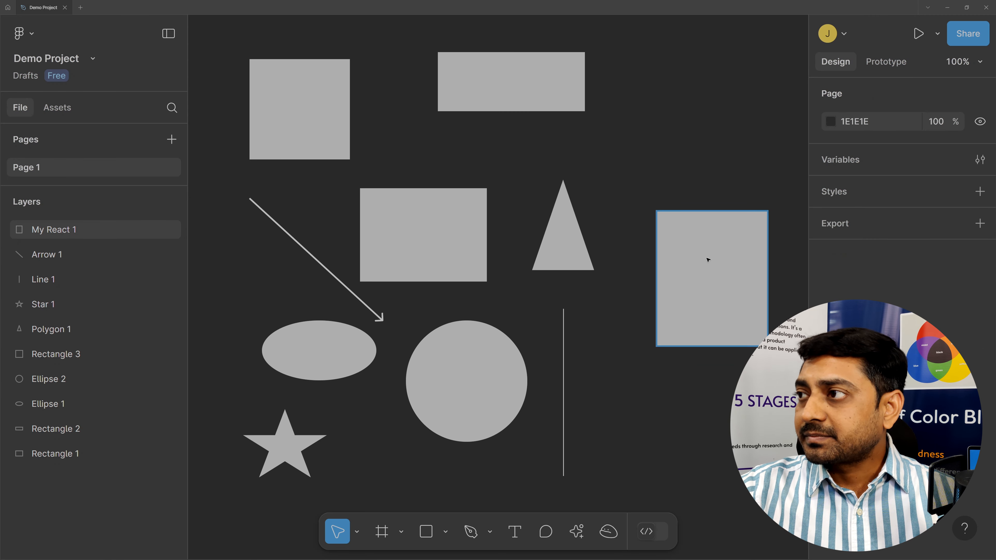
Step: Move the My React 1 rectangle slightly up to about X 1273, Y 278 and leave it deselected
{"action": "left_click_drag", "start_coordinate": [706, 248], "coordinate": [705, 262]}
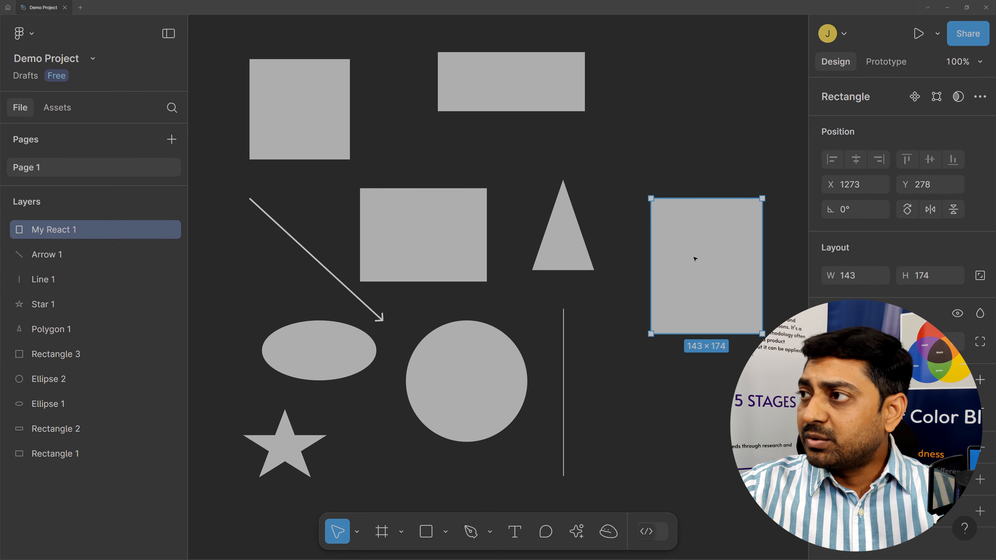
{"action": "key", "text": "Escape"}
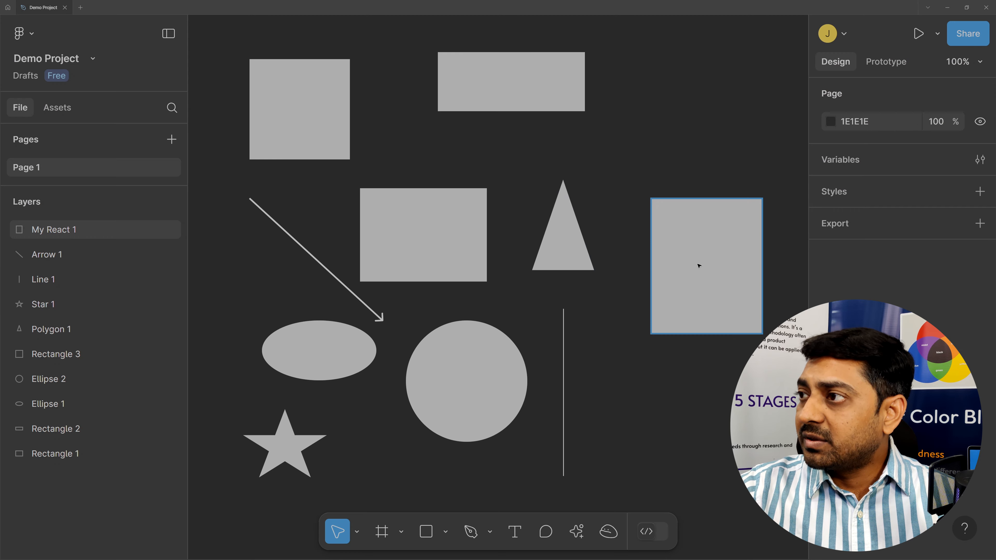
{"action": "left_click", "coordinate": [698, 265]}
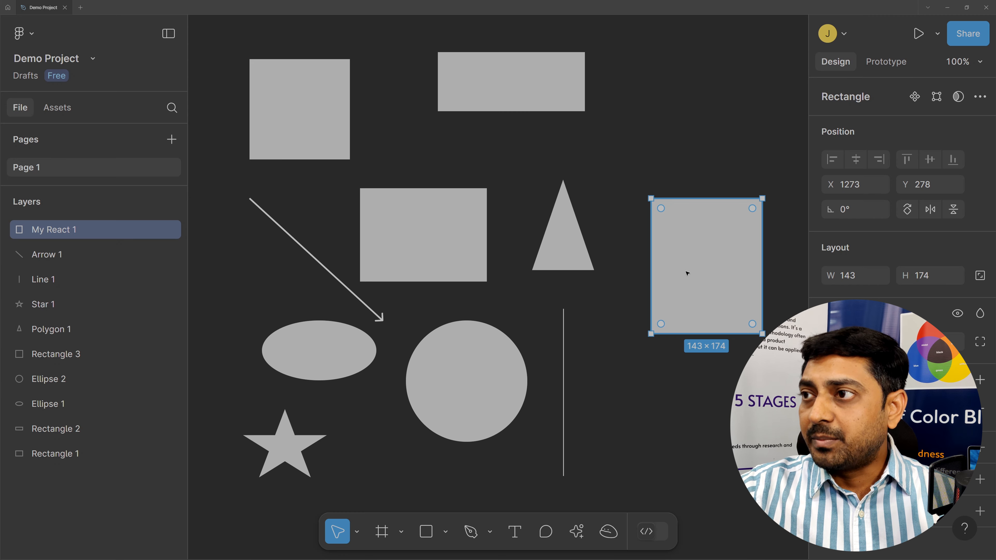
{"action": "left_click", "coordinate": [612, 353]}
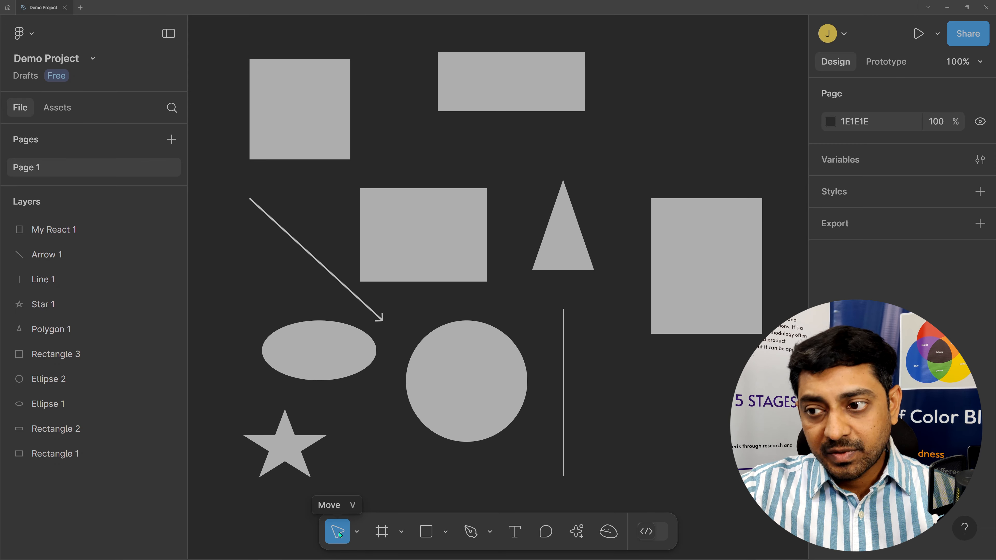
Step: Pan around the canvas with the Hand tool, return to the Move tool, select the My React 1 rectangle, and bring all shapes back into view
{"action": "left_click", "coordinate": [358, 533]}
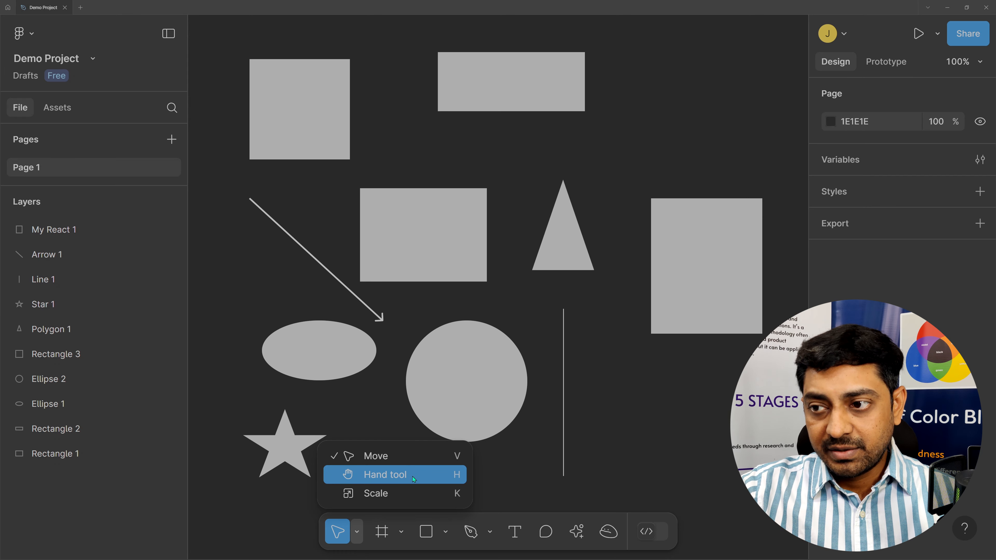
{"action": "left_click", "coordinate": [383, 476]}
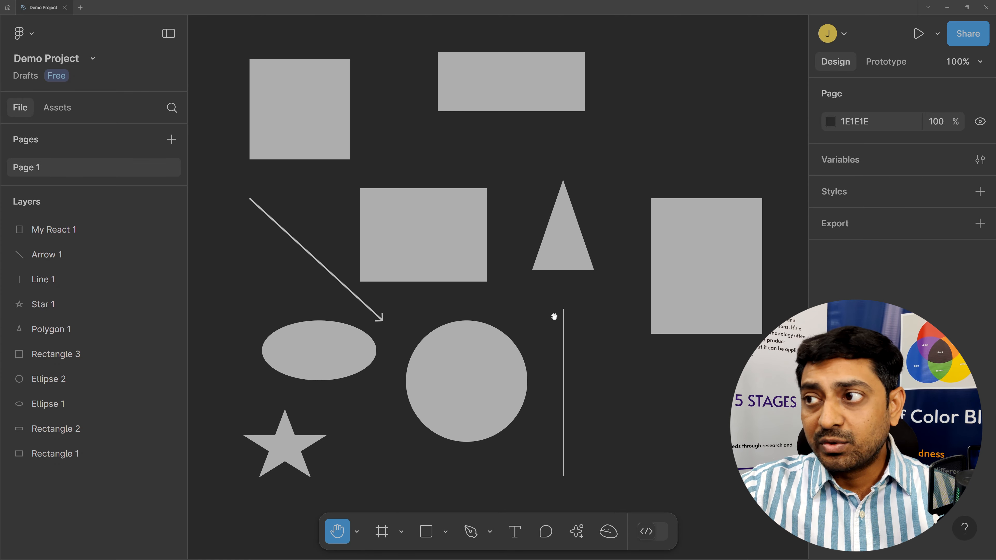
{"action": "left_click_drag", "start_coordinate": [584, 302], "coordinate": [786, 334]}
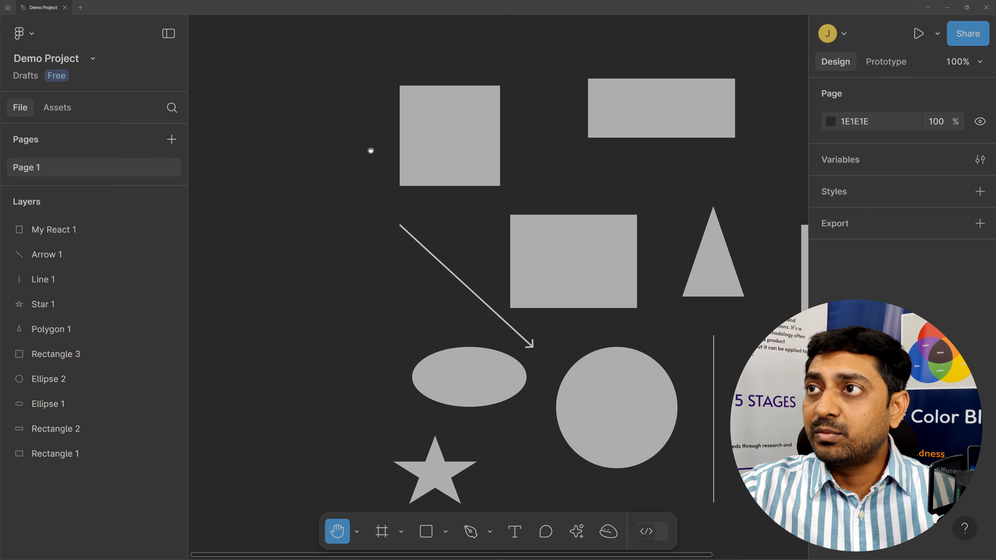
{"action": "left_click_drag", "start_coordinate": [369, 152], "coordinate": [472, 249]}
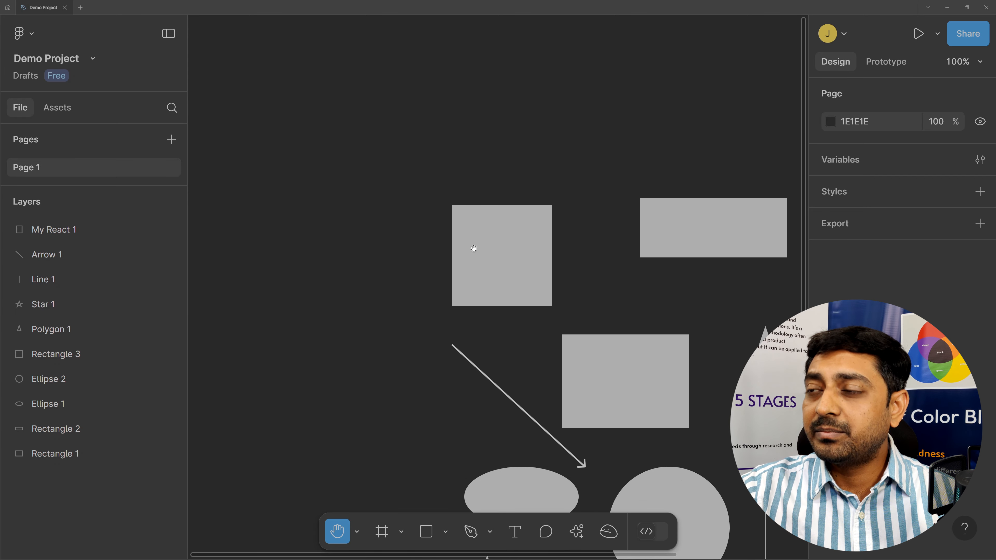
{"action": "left_click_drag", "start_coordinate": [634, 327], "coordinate": [230, 175]}
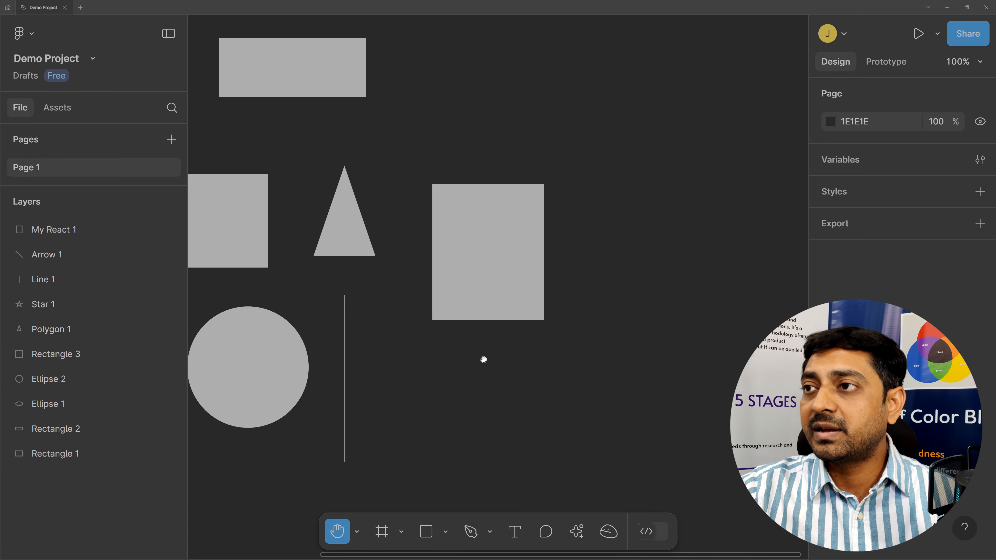
{"action": "left_click_drag", "start_coordinate": [551, 429], "coordinate": [497, 422]}
{"action": "left_click_drag", "start_coordinate": [429, 409], "coordinate": [468, 406]}
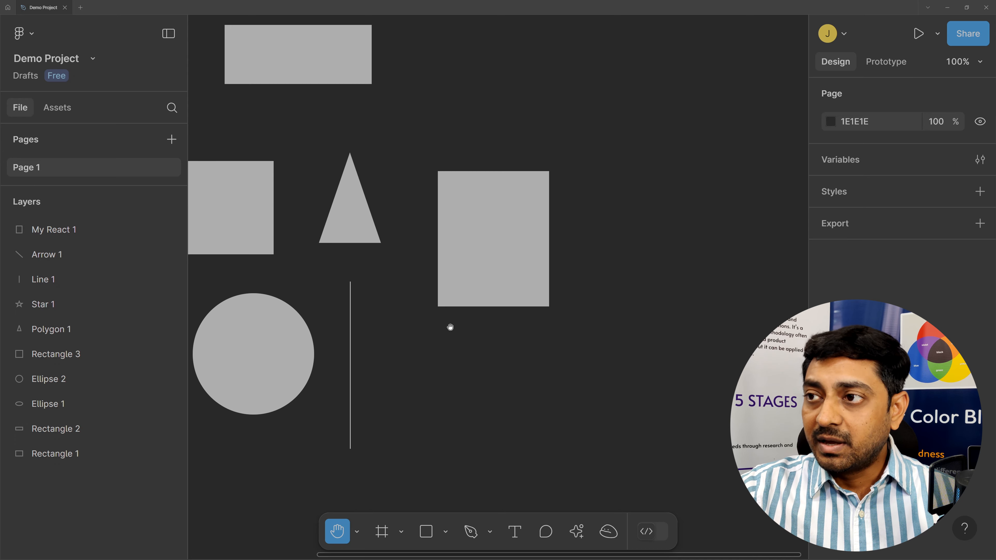
{"action": "left_click", "coordinate": [357, 533]}
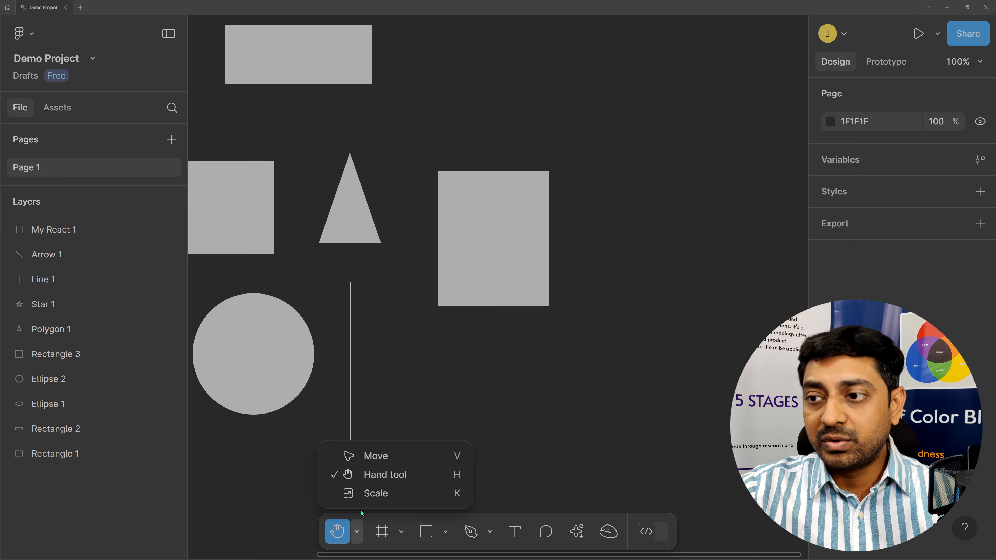
{"action": "left_click", "coordinate": [371, 455]}
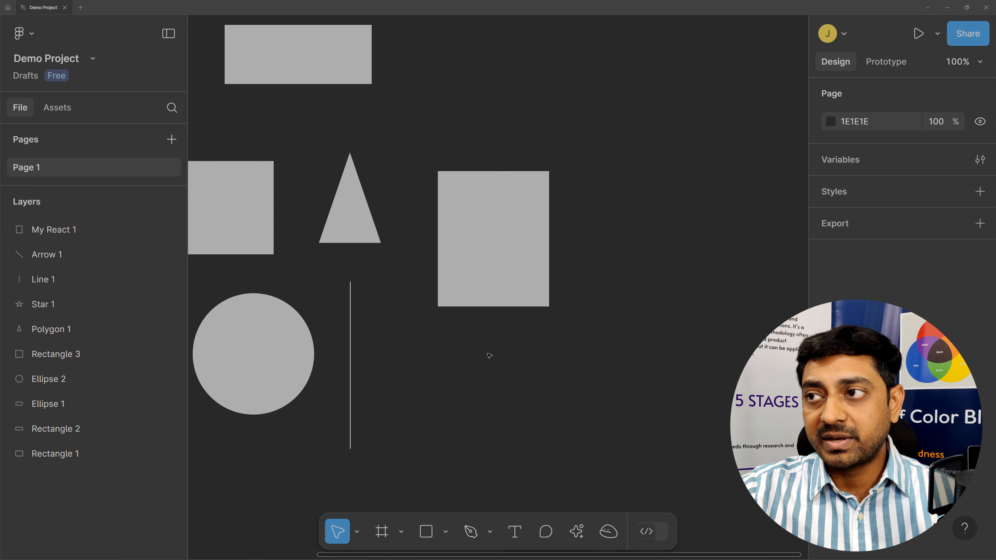
{"action": "left_click", "coordinate": [490, 263]}
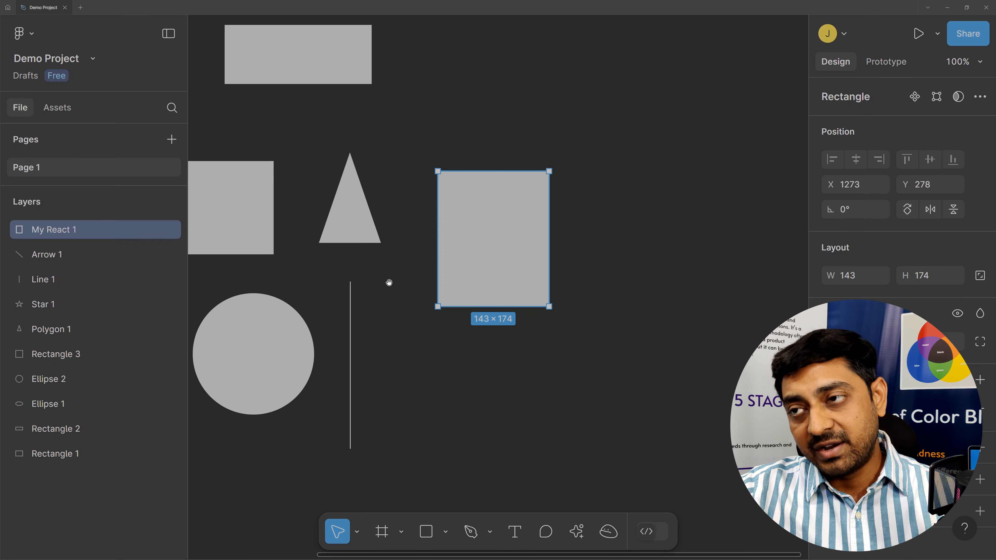
{"action": "left_click_drag", "start_coordinate": [389, 282], "coordinate": [619, 296]}
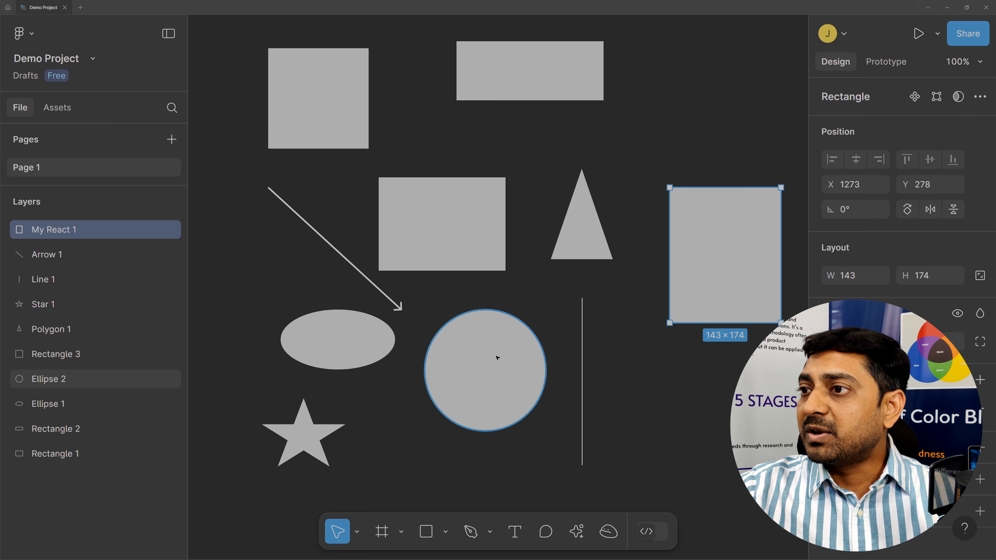
Step: Enlarge the oval ellipse outward from its upper-left corner and shift it slightly away from the circle
{"action": "left_click", "coordinate": [326, 339]}
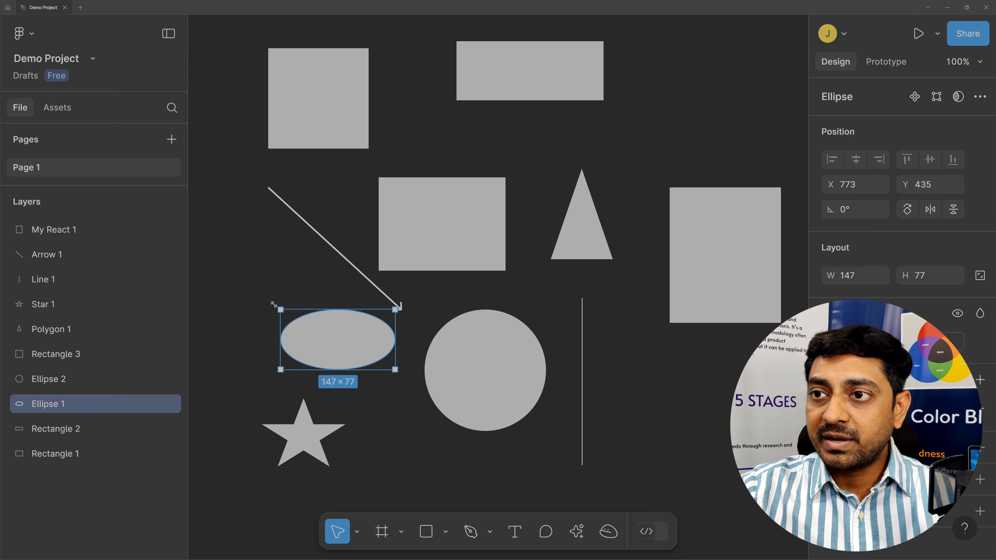
{"action": "left_click_drag", "start_coordinate": [273, 304], "coordinate": [236, 285]}
{"action": "left_click_drag", "start_coordinate": [335, 336], "coordinate": [296, 327]}
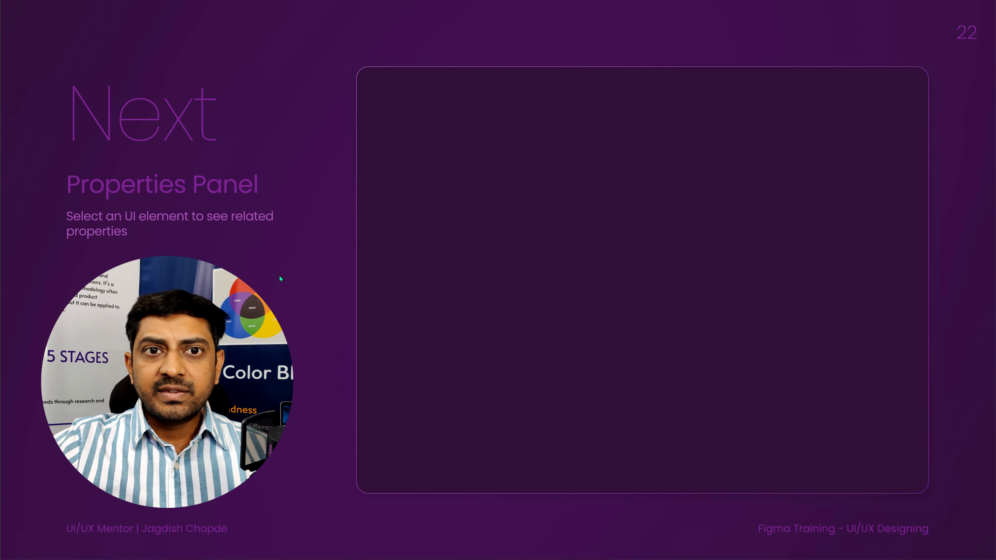
{"action": "key", "text": "Right"}
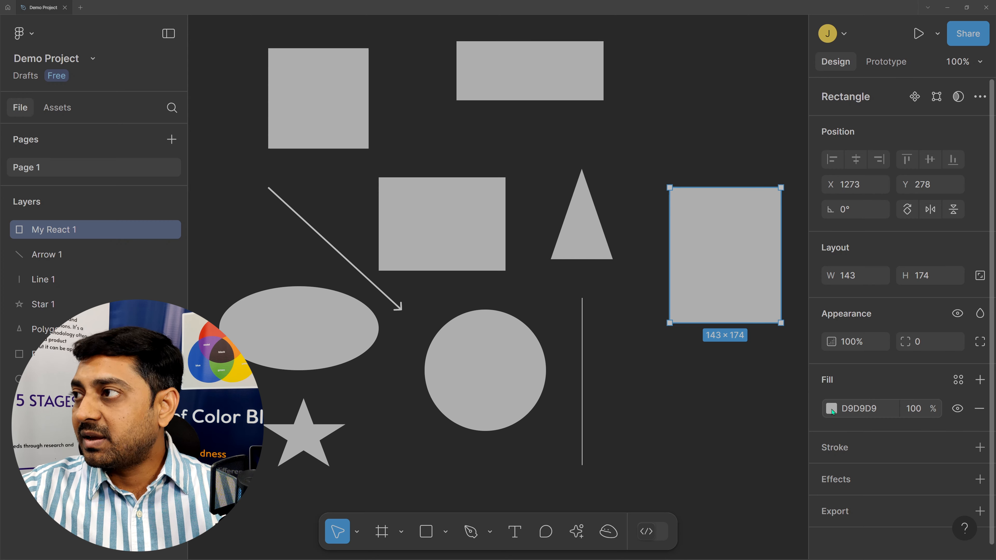
Step: Move the My React 1 rectangle up to about X 1263, Y 151 and change its fill to the teal 4FFFF9
{"action": "left_click_drag", "start_coordinate": [722, 279], "coordinate": [715, 180]}
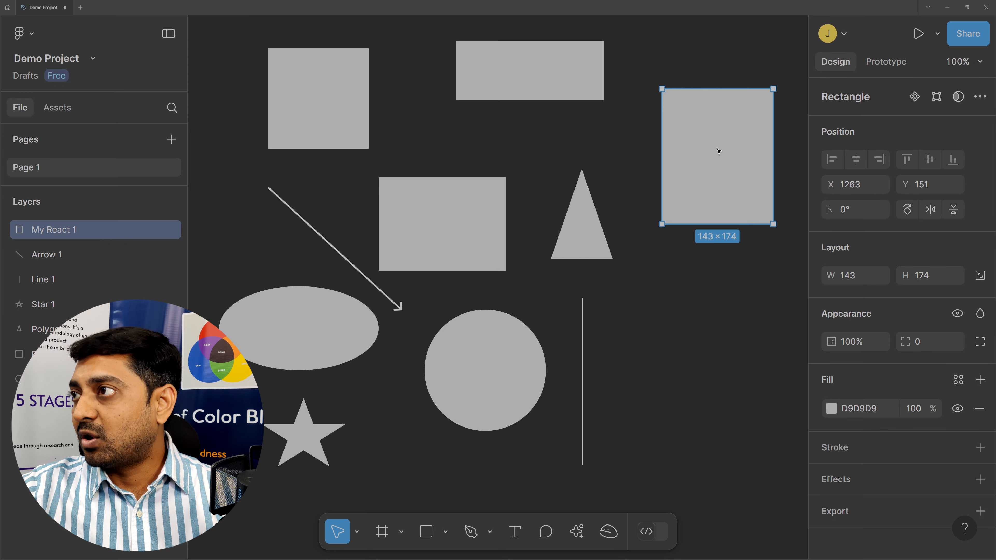
{"action": "left_click", "coordinate": [831, 409]}
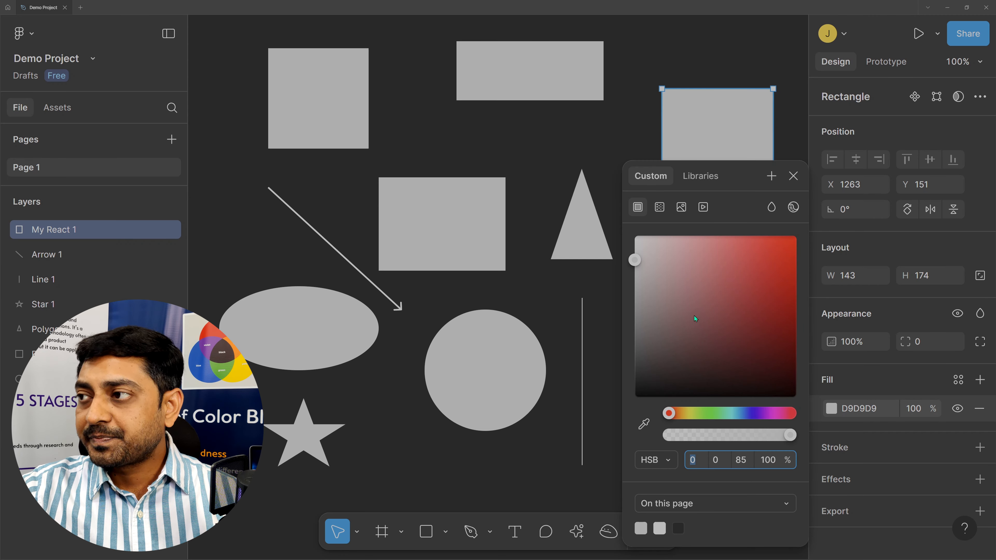
{"action": "mouse_move", "coordinate": [714, 416]}
{"action": "left_mouse_down"}
{"action": "mouse_move", "coordinate": [772, 415]}
{"action": "mouse_move", "coordinate": [709, 419]}
{"action": "mouse_move", "coordinate": [728, 422]}
{"action": "left_mouse_up"}
{"action": "left_click", "coordinate": [757, 237]}
{"action": "left_click_drag", "start_coordinate": [758, 240], "coordinate": [747, 240]}
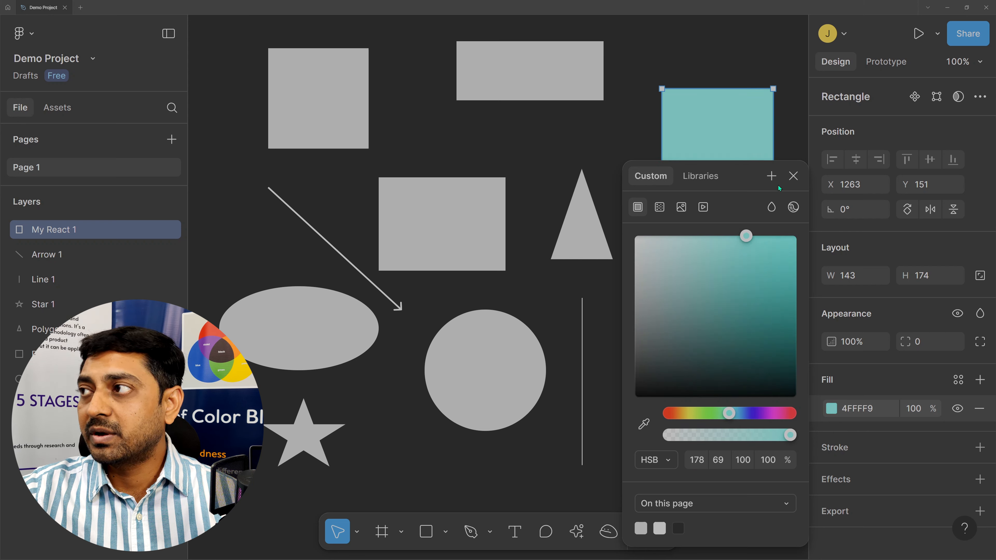
{"action": "left_click", "coordinate": [793, 176]}
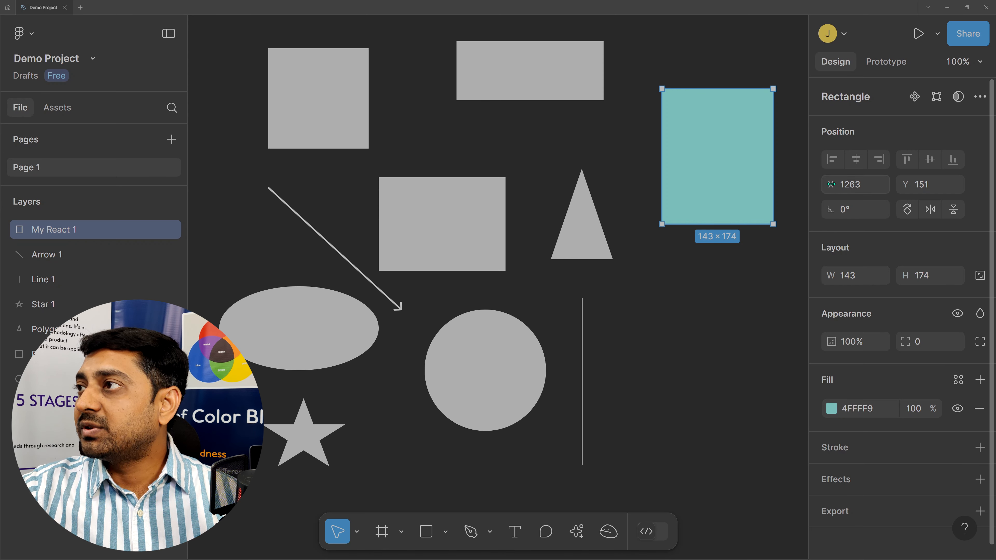
Step: Adjust the teal rectangle's X and Y values, reposition it to about X 1248, Y 211, and rotate it to -13°
{"action": "mouse_move", "coordinate": [831, 185]}
{"action": "left_mouse_down"}
{"action": "mouse_move", "coordinate": [805, 187]}
{"action": "mouse_move", "coordinate": [820, 188]}
{"action": "left_mouse_up"}
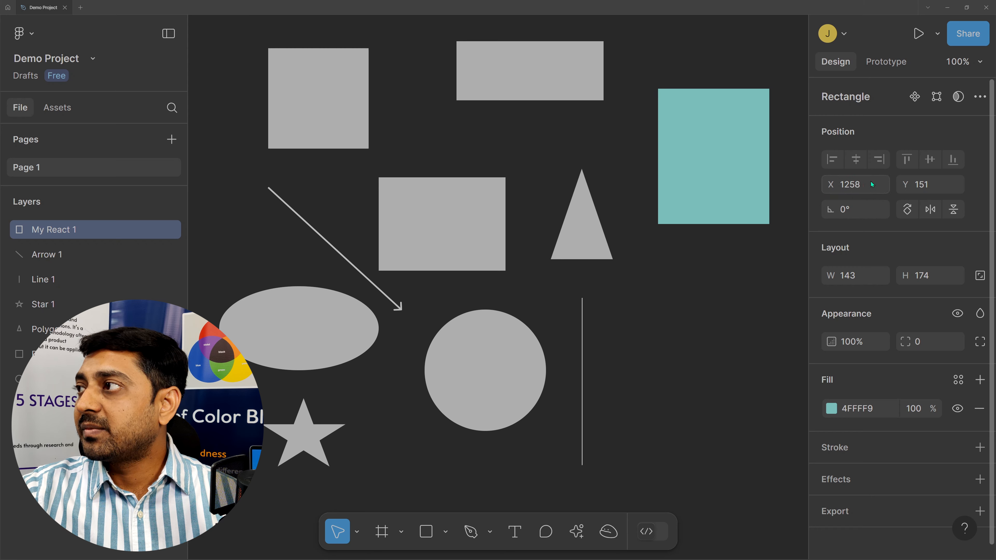
{"action": "mouse_move", "coordinate": [905, 184]}
{"action": "left_mouse_down"}
{"action": "mouse_move", "coordinate": [932, 185]}
{"action": "mouse_move", "coordinate": [882, 184]}
{"action": "mouse_move", "coordinate": [910, 182]}
{"action": "left_mouse_up"}
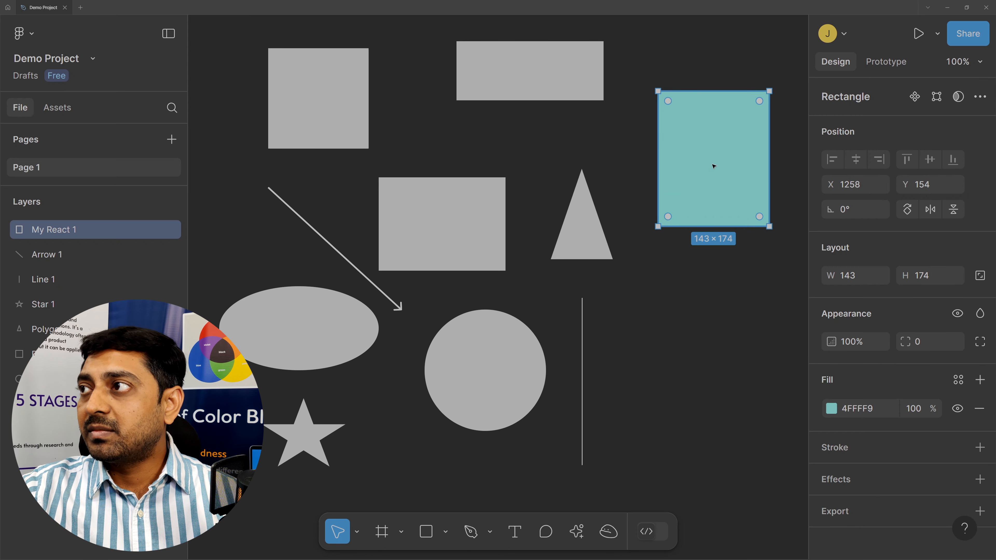
{"action": "left_click_drag", "start_coordinate": [718, 151], "coordinate": [707, 205]}
{"action": "left_click_drag", "start_coordinate": [724, 253], "coordinate": [724, 253]}
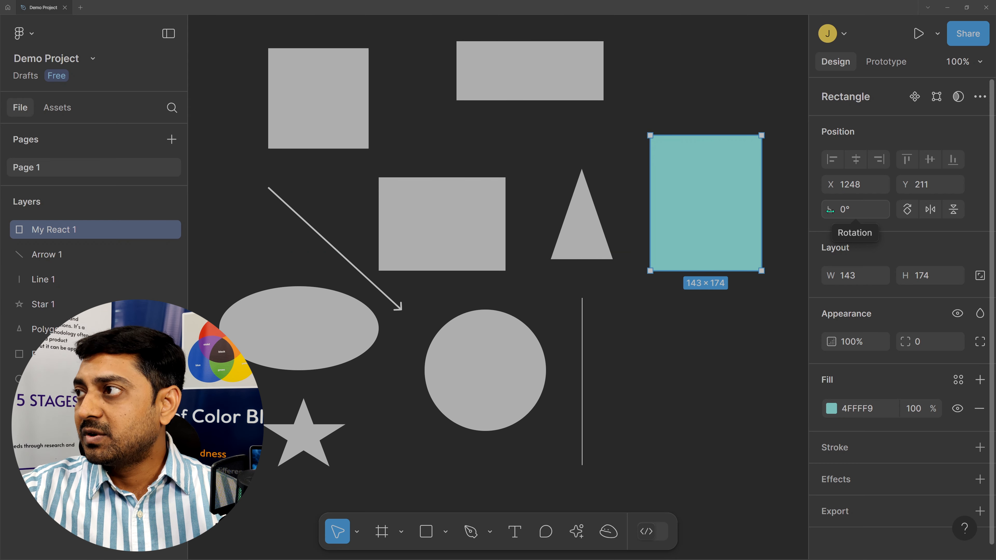
{"action": "left_click_drag", "start_coordinate": [830, 210], "coordinate": [851, 217]}
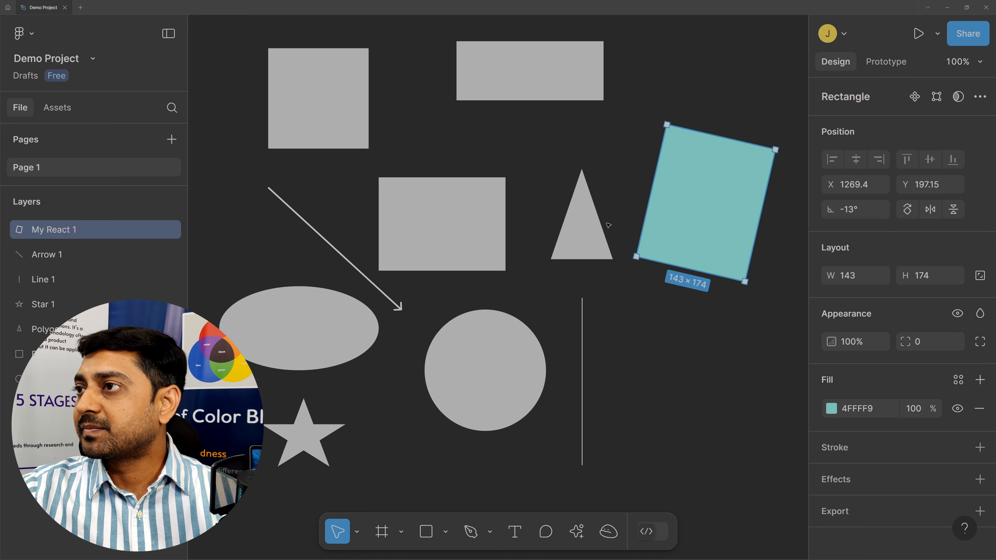
Step: Move the triangle between the star and the circle, to about X 866, Y 513, and rotate it 90° clockwise
{"action": "left_click_drag", "start_coordinate": [581, 232], "coordinate": [388, 432]}
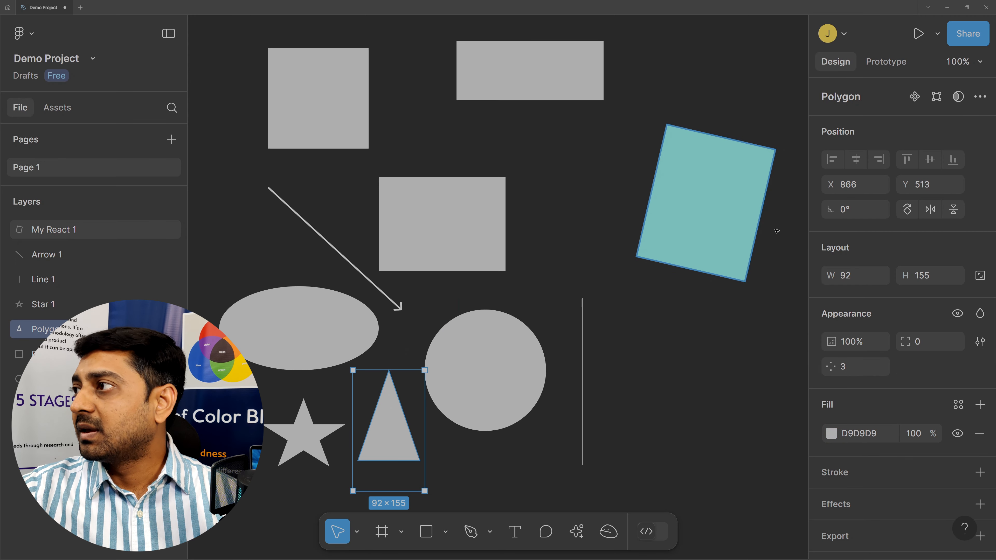
{"action": "left_click", "coordinate": [907, 211]}
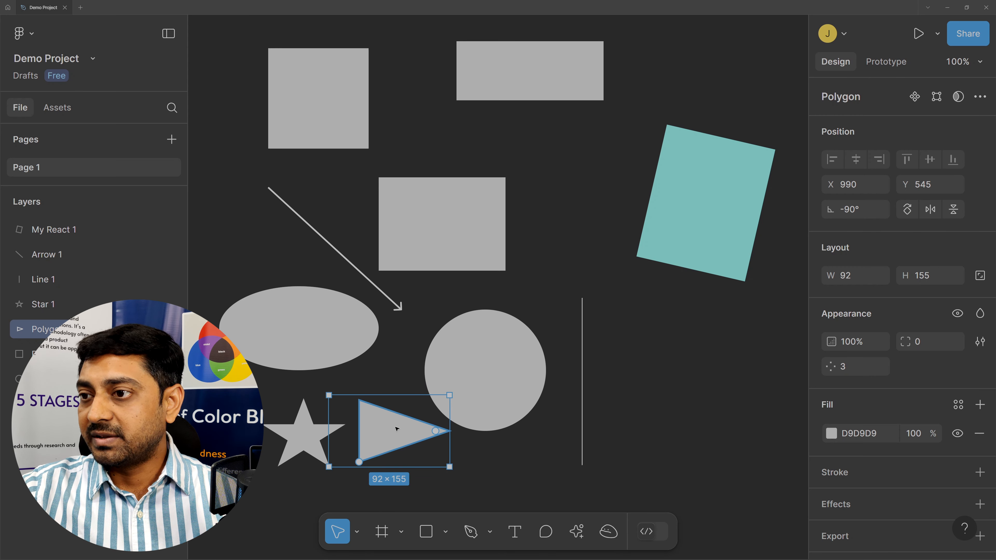
Step: Rotate the tilted teal rectangle clockwise by two 90° turns
{"action": "left_click", "coordinate": [705, 178]}
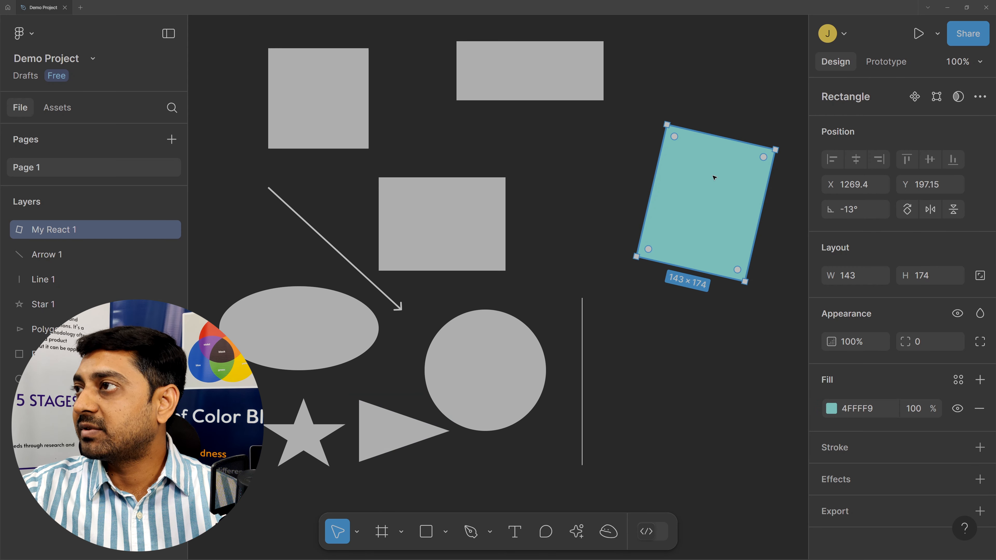
{"action": "left_click", "coordinate": [907, 210]}
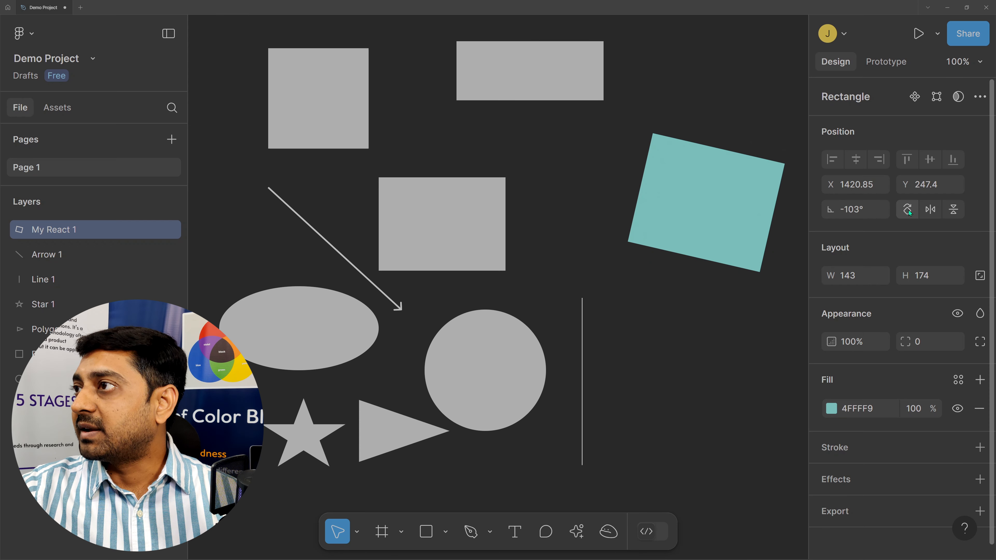
{"action": "left_click", "coordinate": [908, 211]}
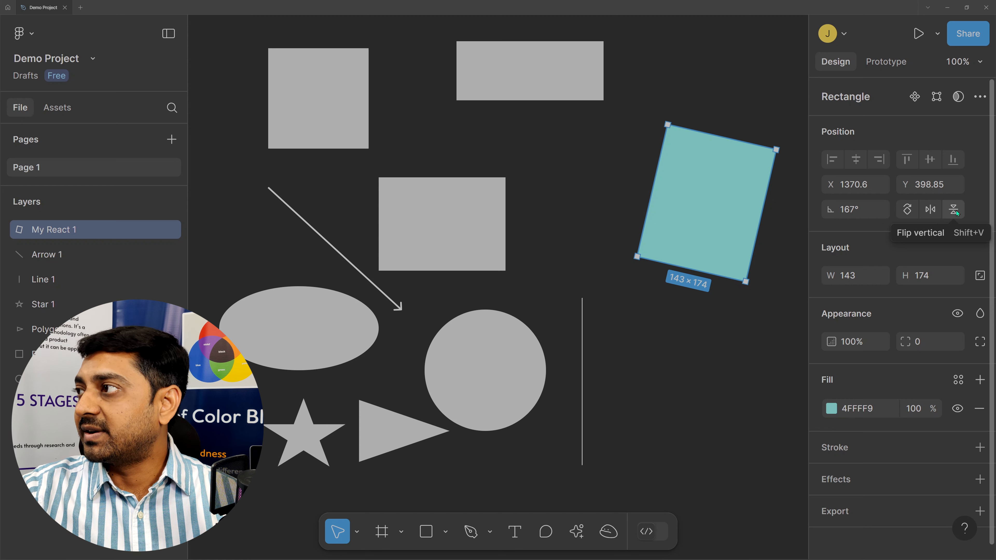
Step: Flip the tilted teal rectangle once horizontally and once vertically
{"action": "left_click", "coordinate": [928, 215]}
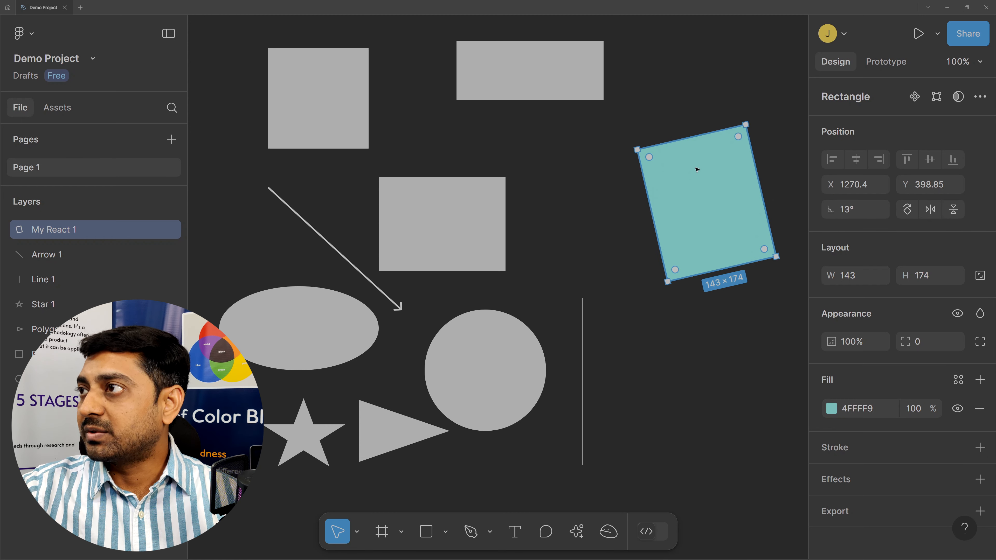
{"action": "left_click", "coordinate": [954, 212]}
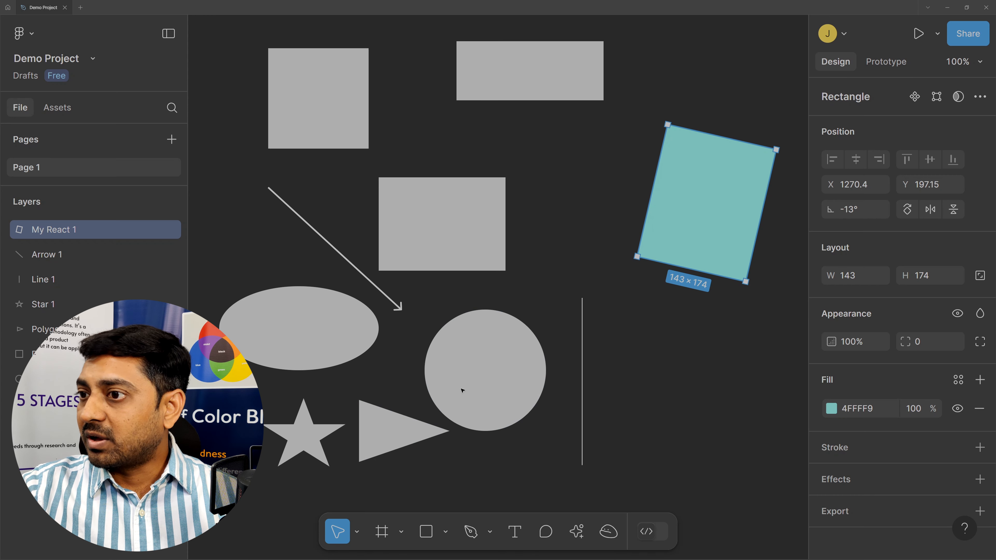
Step: Move the triangle to the right of the vertical line, to about X 1361, Y 482, and change its fill to green 4DFF50
{"action": "left_click_drag", "start_coordinate": [387, 434], "coordinate": [667, 389]}
{"action": "left_click", "coordinate": [833, 434]}
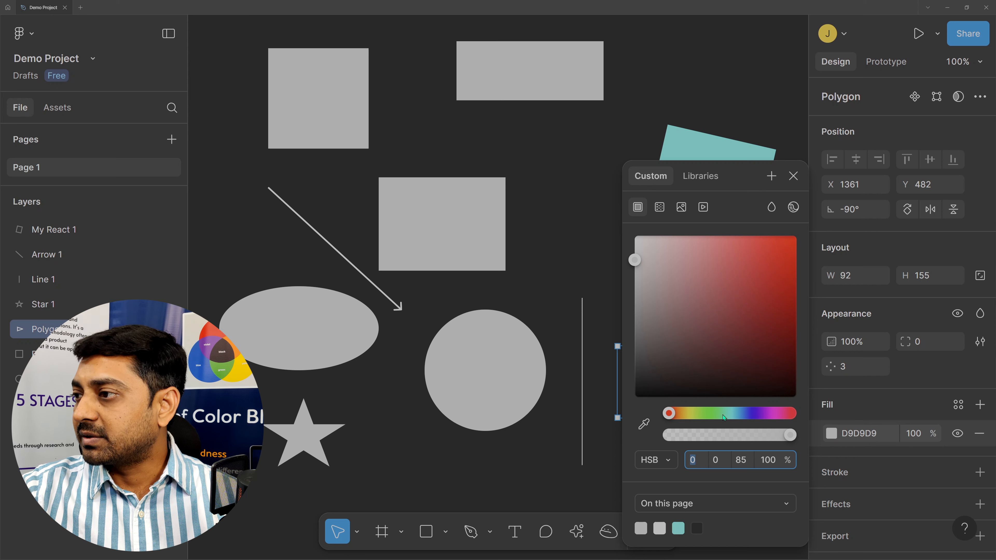
{"action": "left_click", "coordinate": [711, 414]}
{"action": "left_click_drag", "start_coordinate": [746, 277], "coordinate": [747, 237]}
{"action": "left_click", "coordinate": [793, 176]}
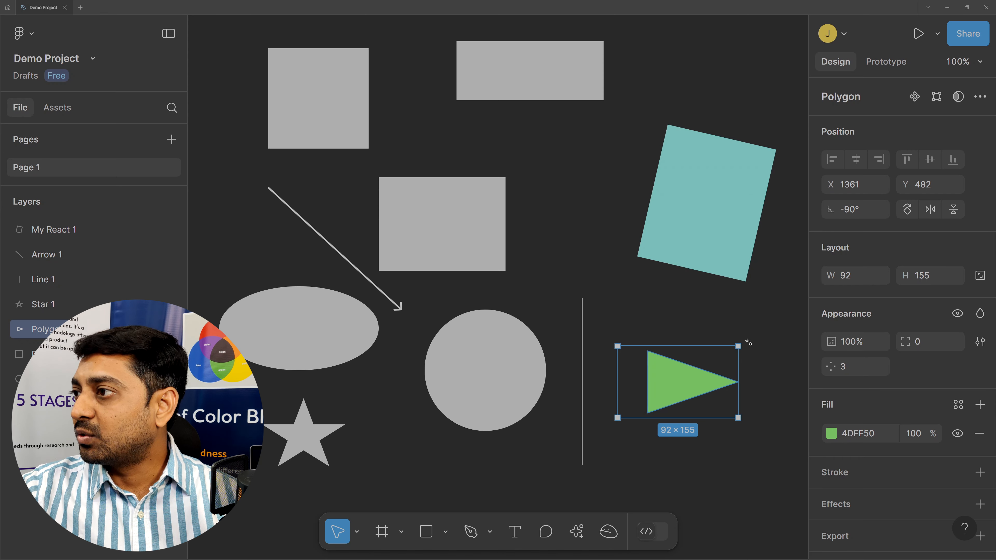
Step: Rotate the green triangle to about -72.83° and flip it twice horizontally and twice vertically, leaving it deselected
{"action": "left_click_drag", "start_coordinate": [747, 330], "coordinate": [740, 311]}
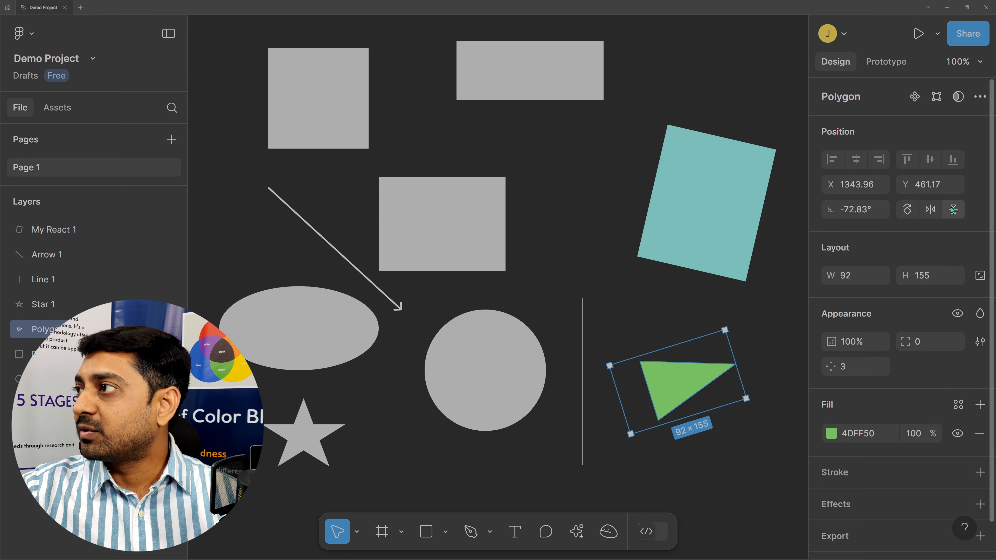
{"action": "left_click", "coordinate": [929, 210]}
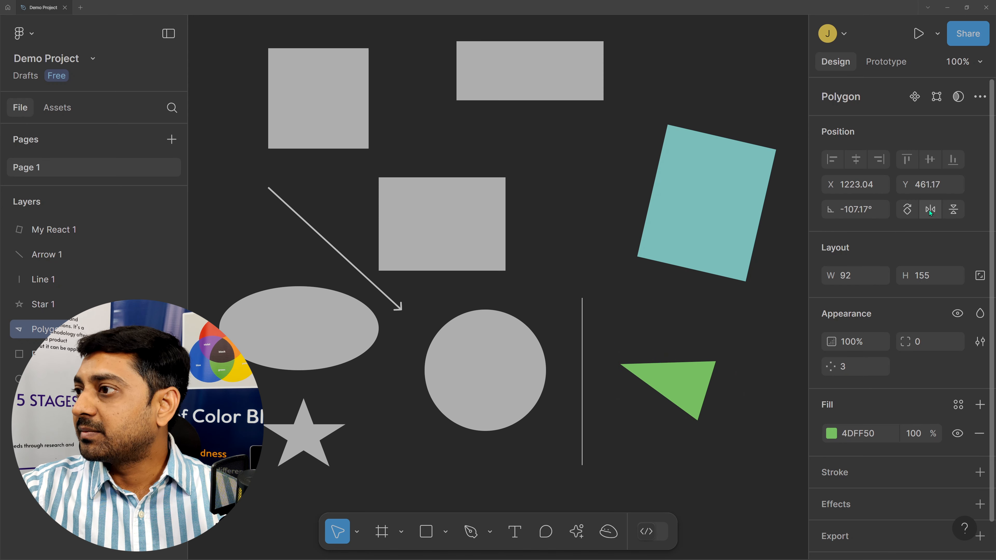
{"action": "left_click", "coordinate": [929, 210]}
{"action": "left_click", "coordinate": [960, 211]}
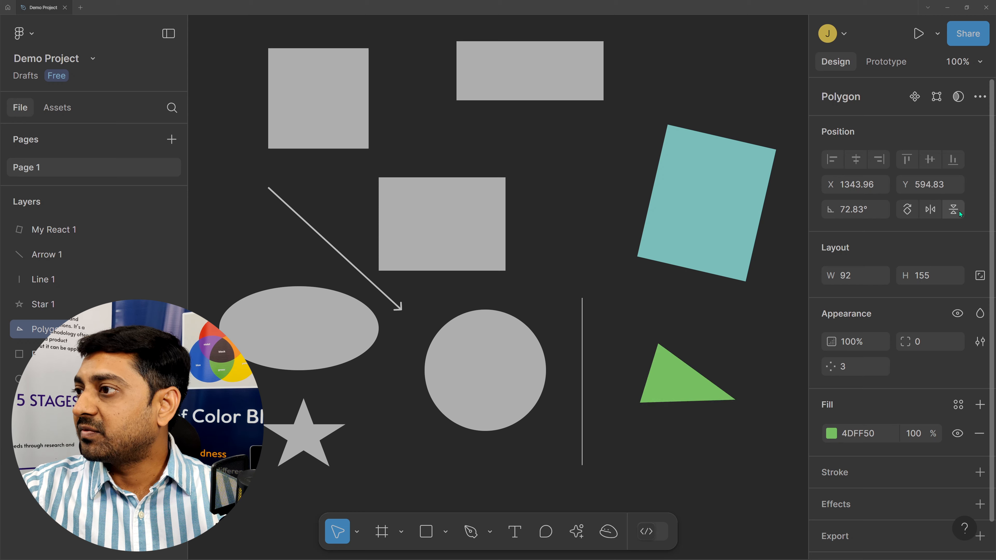
{"action": "left_click", "coordinate": [959, 211]}
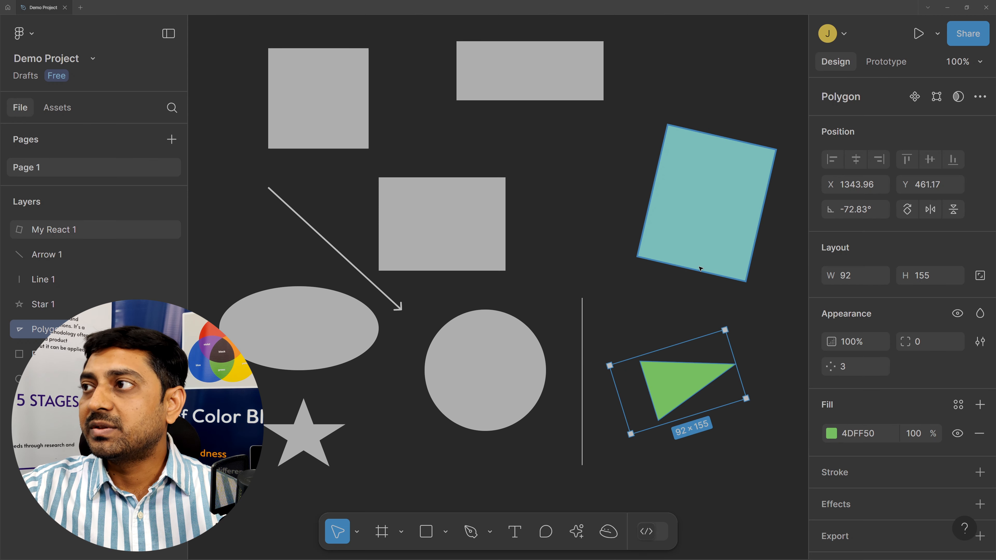
{"action": "left_click", "coordinate": [574, 163]}
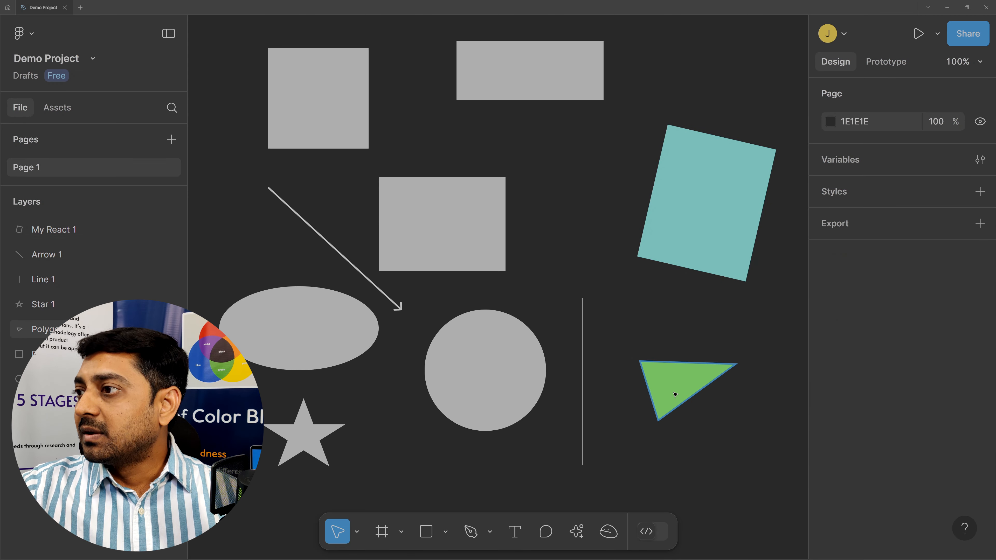
Step: Resize the teal rectangle to 156 × 187 and try adjusting its opacity, leaving it at 100%
{"action": "left_click", "coordinate": [702, 241]}
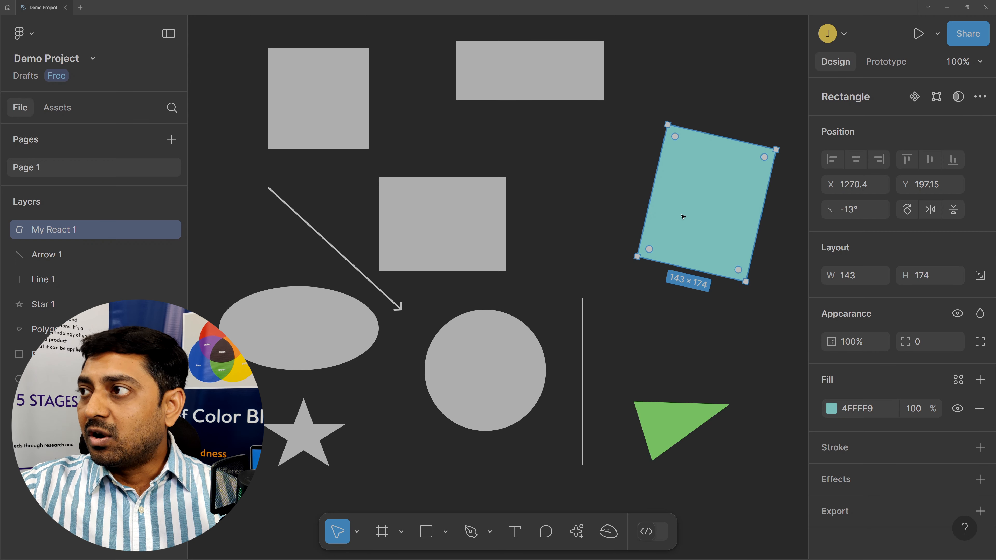
{"action": "left_click_drag", "start_coordinate": [682, 216], "coordinate": [619, 273]}
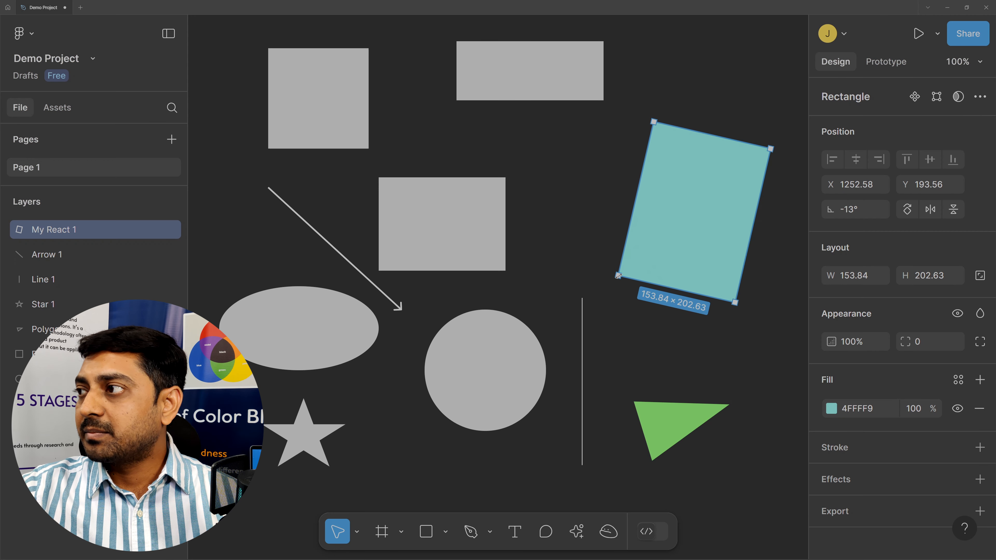
{"action": "mouse_move", "coordinate": [832, 277]}
{"action": "left_mouse_down"}
{"action": "mouse_move", "coordinate": [863, 279]}
{"action": "mouse_move", "coordinate": [839, 286]}
{"action": "left_mouse_up"}
{"action": "left_click_drag", "start_coordinate": [904, 276], "coordinate": [879, 295]}
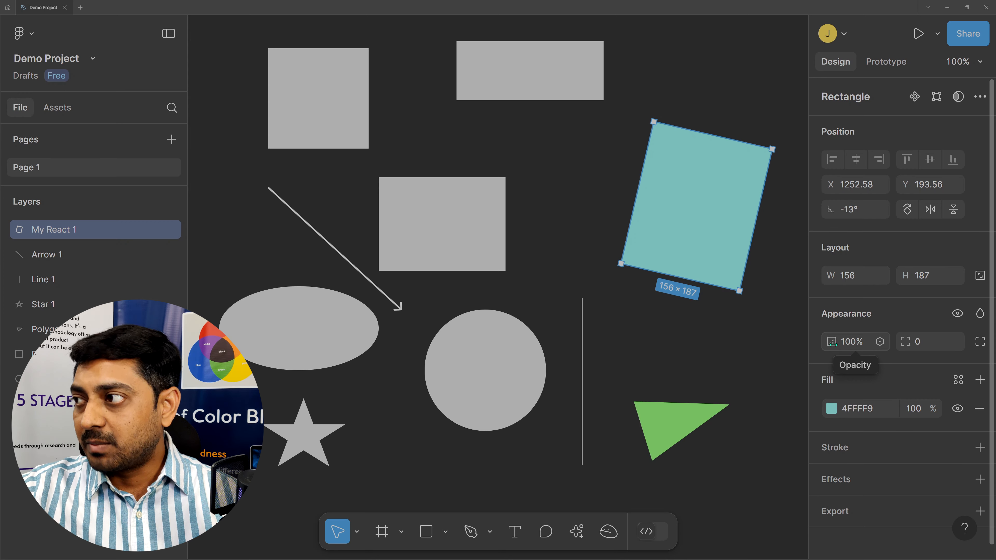
{"action": "left_click_drag", "start_coordinate": [832, 344], "coordinate": [762, 356]}
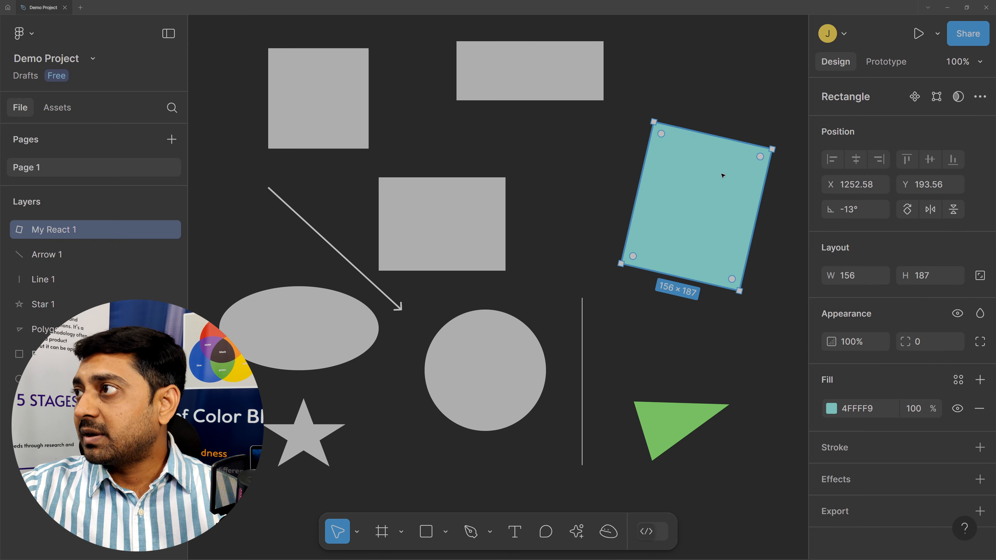
Step: Straighten the teal rectangle to 0° and move it to about X 1226, Y 233
{"action": "left_click_drag", "start_coordinate": [781, 146], "coordinate": [777, 133]}
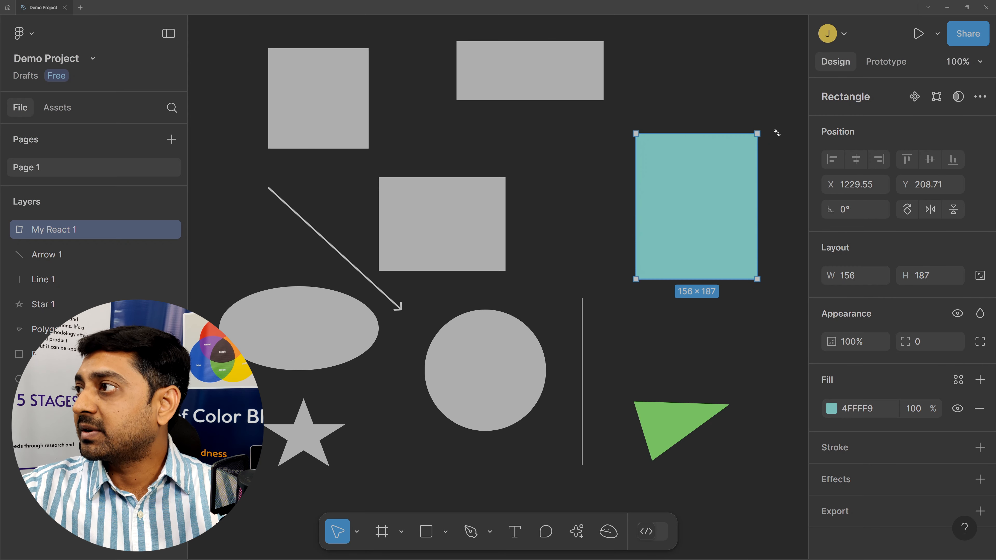
{"action": "left_click_drag", "start_coordinate": [709, 214], "coordinate": [706, 233]}
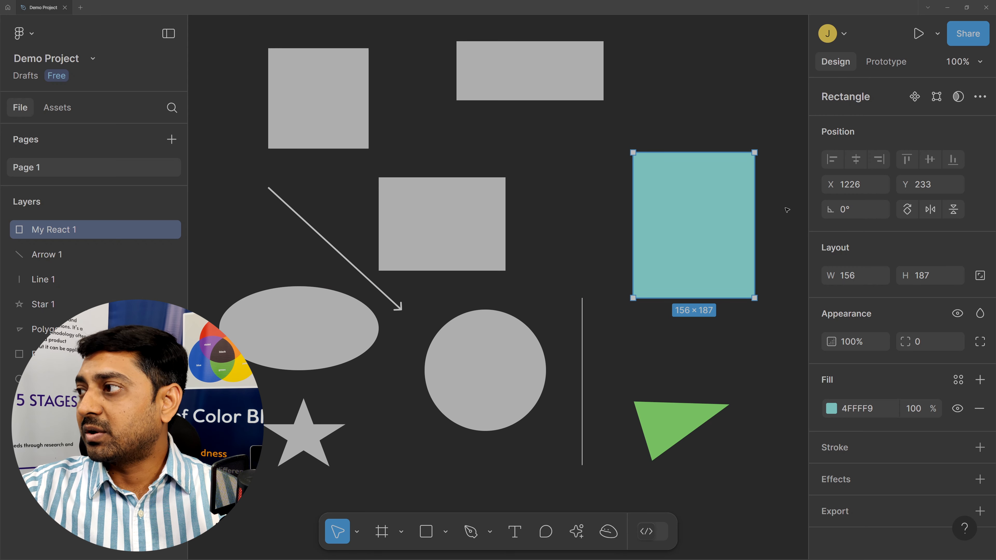
Step: Round all corners of the teal rectangle to a radius of 29
{"action": "left_click_drag", "start_coordinate": [911, 344], "coordinate": [357, 323]}
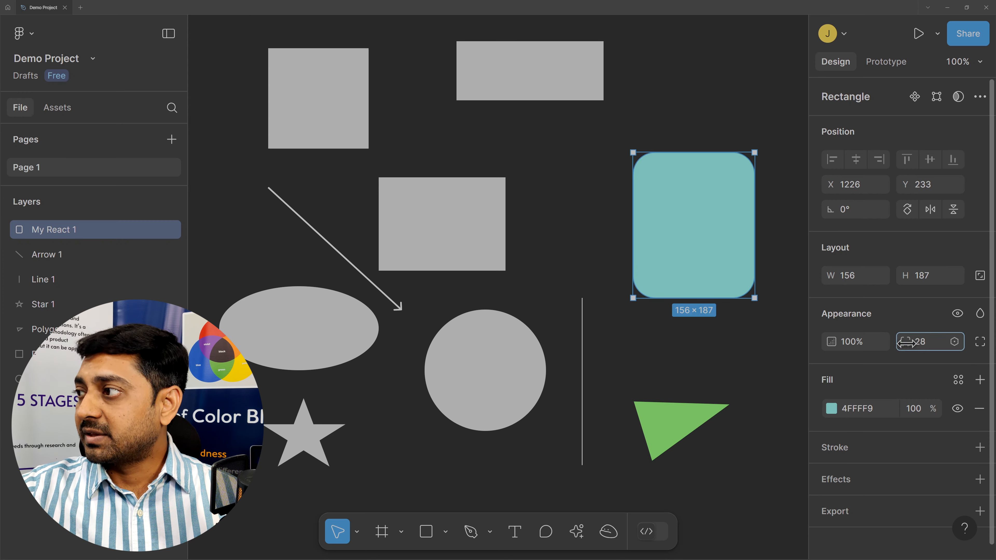
{"action": "left_click_drag", "start_coordinate": [912, 342], "coordinate": [921, 347]}
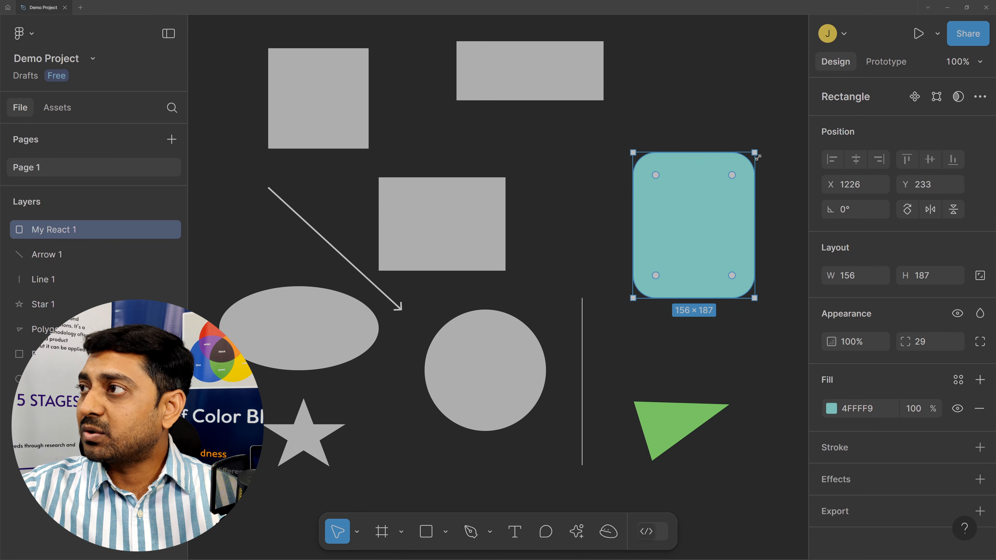
Step: Set the teal rectangle's individual corner radii to 50 for the top-left corner and 100 for the bottom-right corner
{"action": "left_click", "coordinate": [980, 342]}
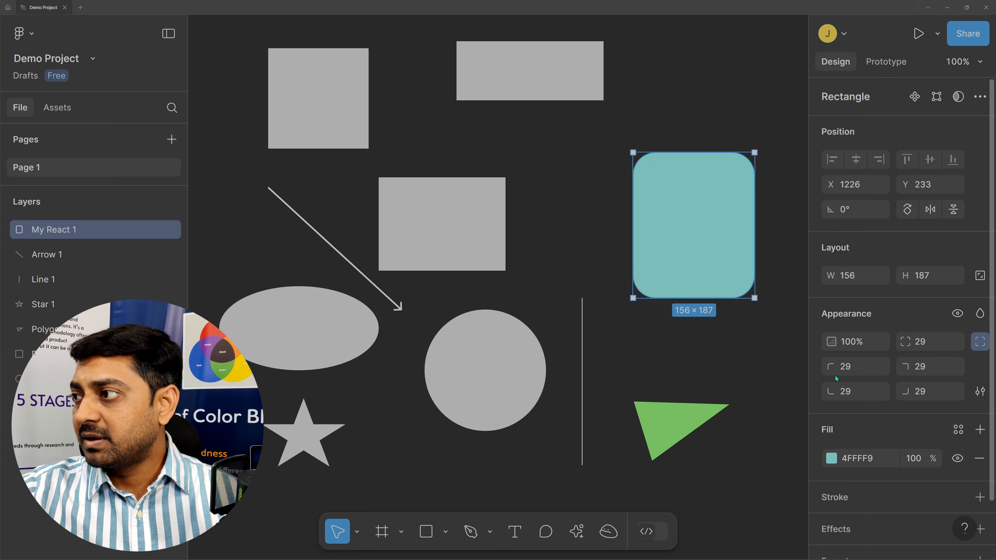
{"action": "left_click", "coordinate": [847, 366]}
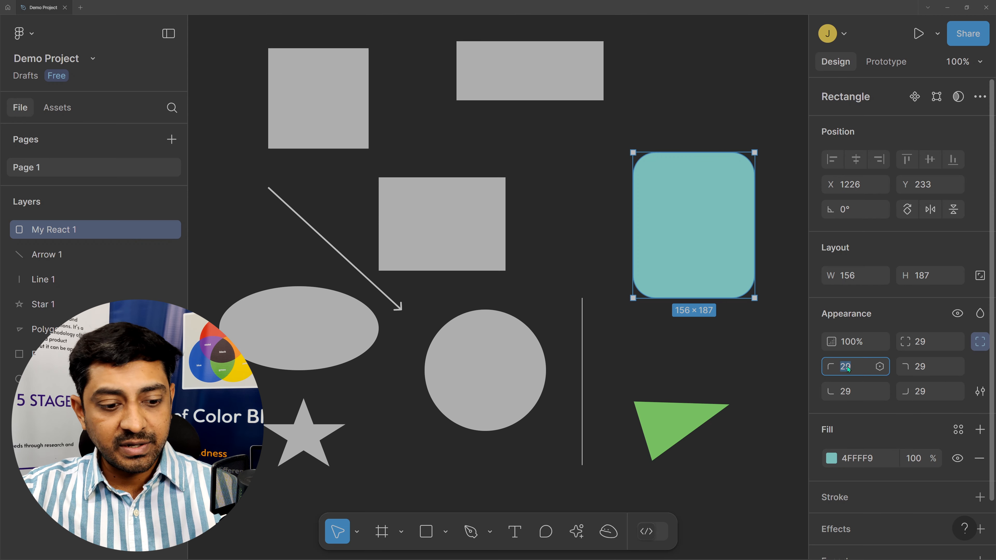
{"action": "type", "text": "50"}
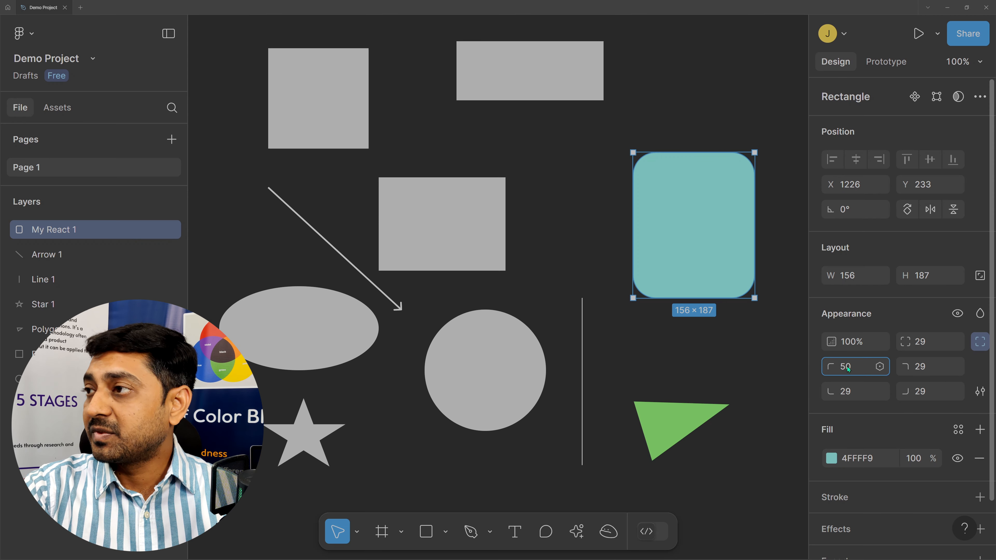
{"action": "key", "text": "Return"}
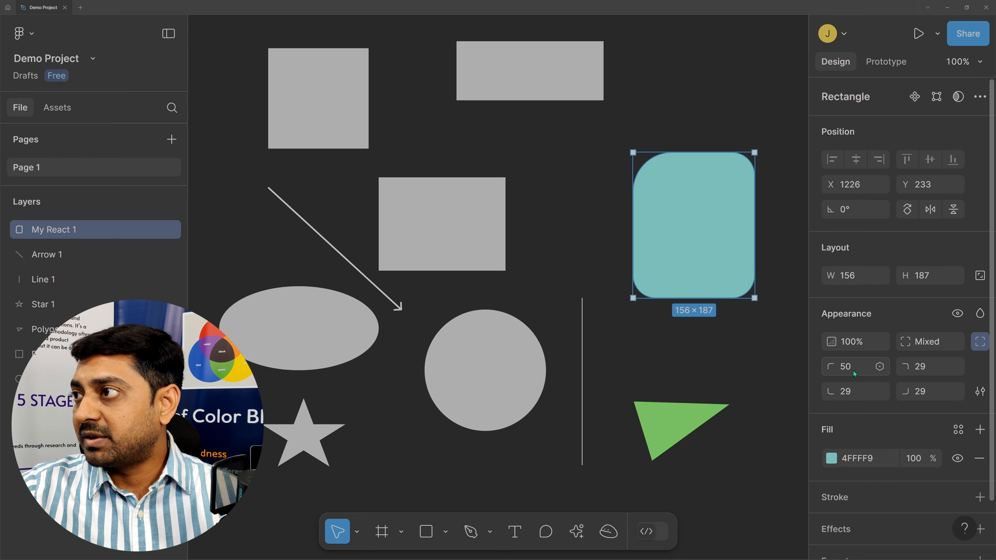
{"action": "left_click", "coordinate": [923, 392]}
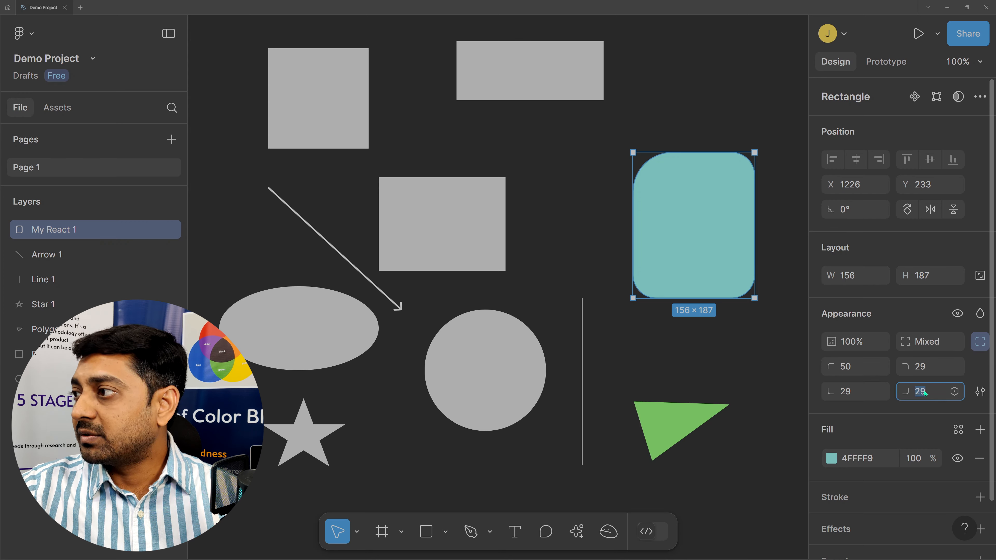
{"action": "type", "text": "100"}
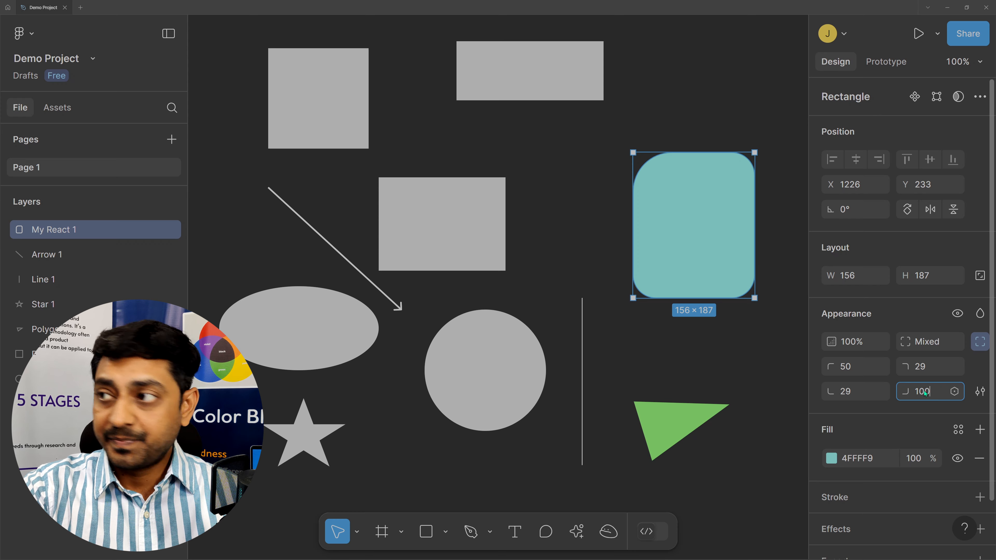
{"action": "key", "text": "Return"}
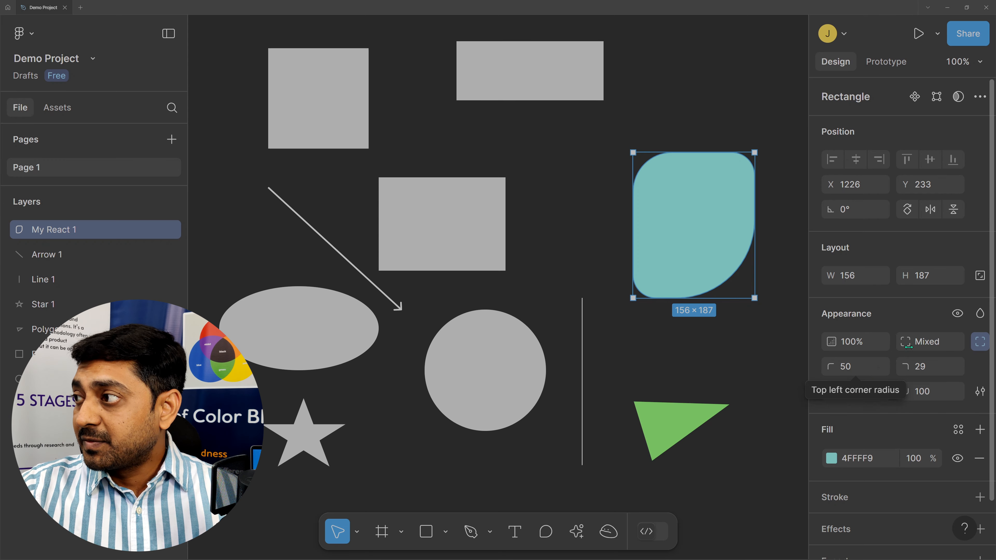
Step: Hide the individual corner settings and reset the teal rectangle's overall corner radius to 0
{"action": "left_click", "coordinate": [980, 341]}
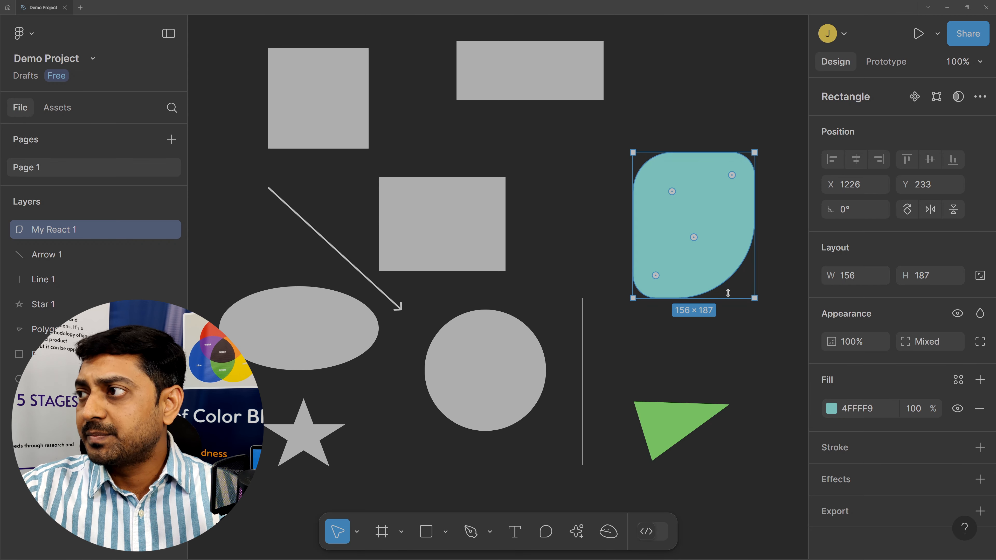
{"action": "left_click", "coordinate": [918, 345]}
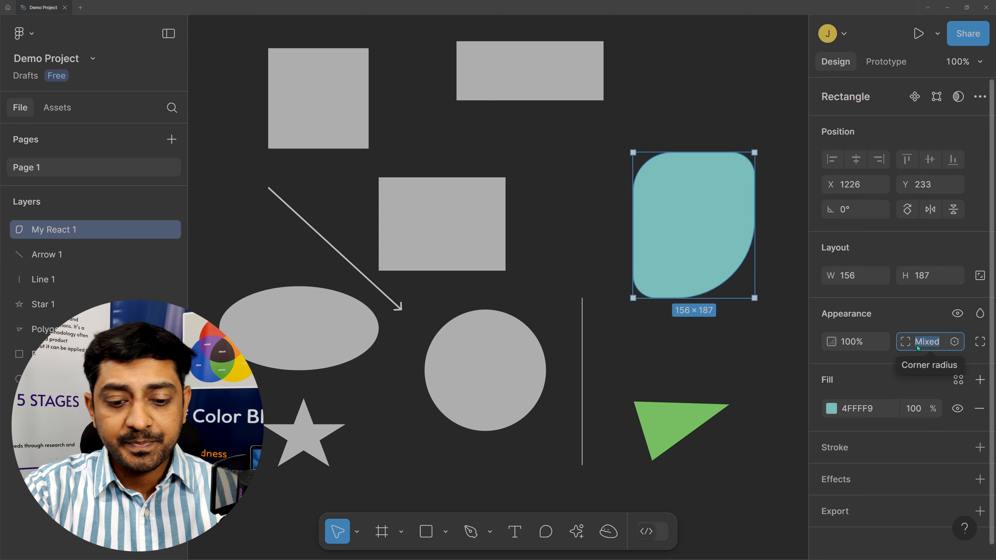
{"action": "type", "text": "0"}
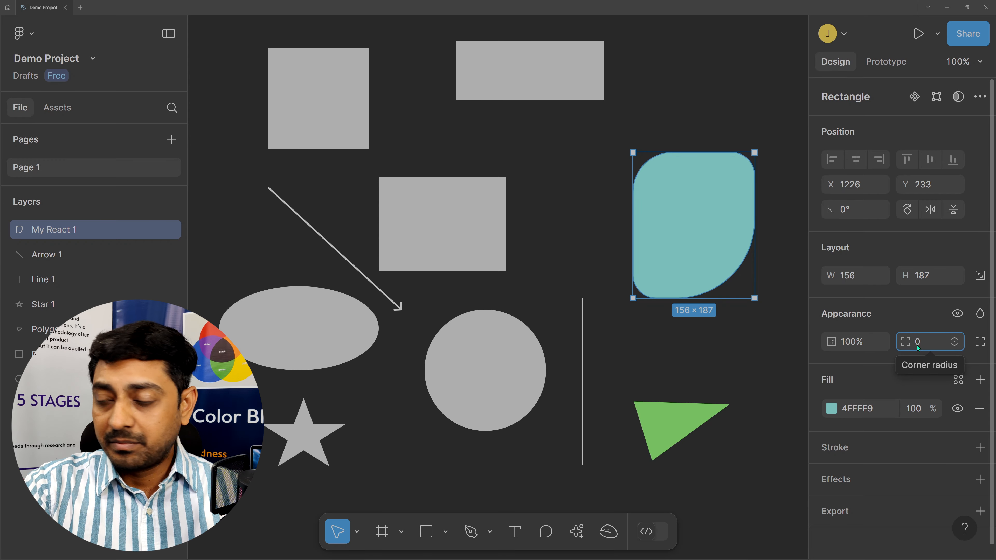
{"action": "key", "text": "Return"}
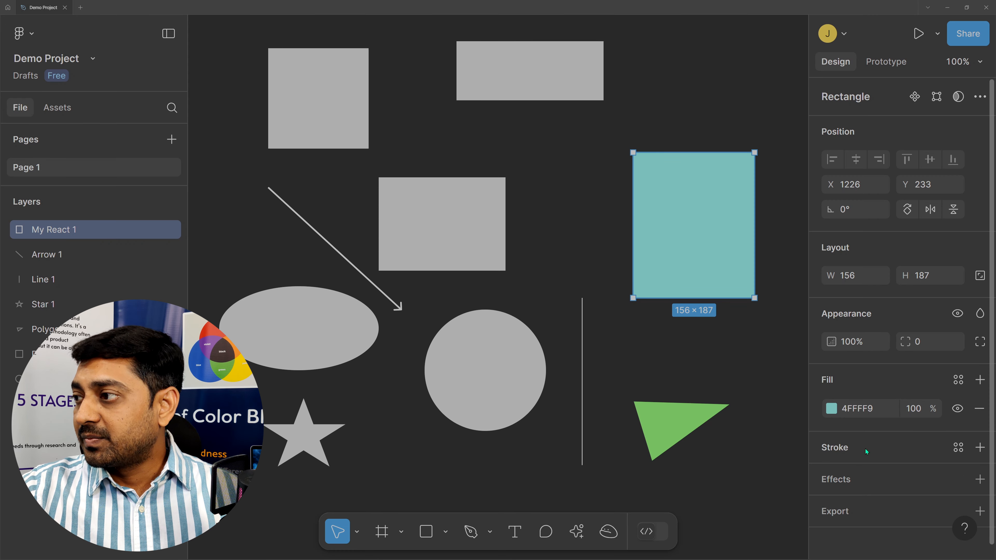
Step: Move the green triangle up below the wide grey rectangle and the teal rectangle down to about X 1219, Y 362
{"action": "scroll", "coordinate": [865, 449], "scroll_direction": "down", "scroll_amount": 1}
{"action": "left_click_drag", "start_coordinate": [667, 416], "coordinate": [584, 133]}
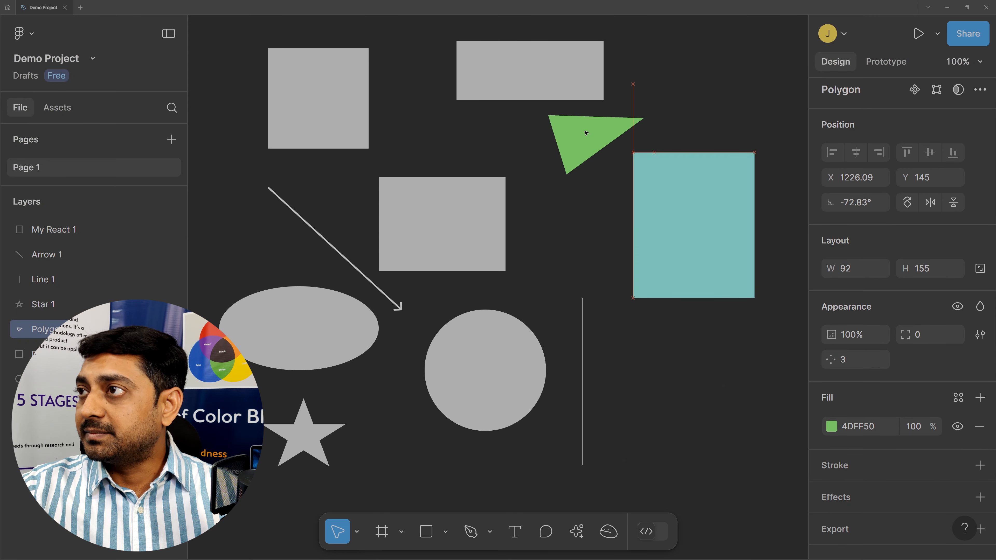
{"action": "mouse_move", "coordinate": [669, 176]}
{"action": "left_mouse_down"}
{"action": "mouse_move", "coordinate": [678, 375]}
{"action": "mouse_move", "coordinate": [663, 307]}
{"action": "left_mouse_up"}
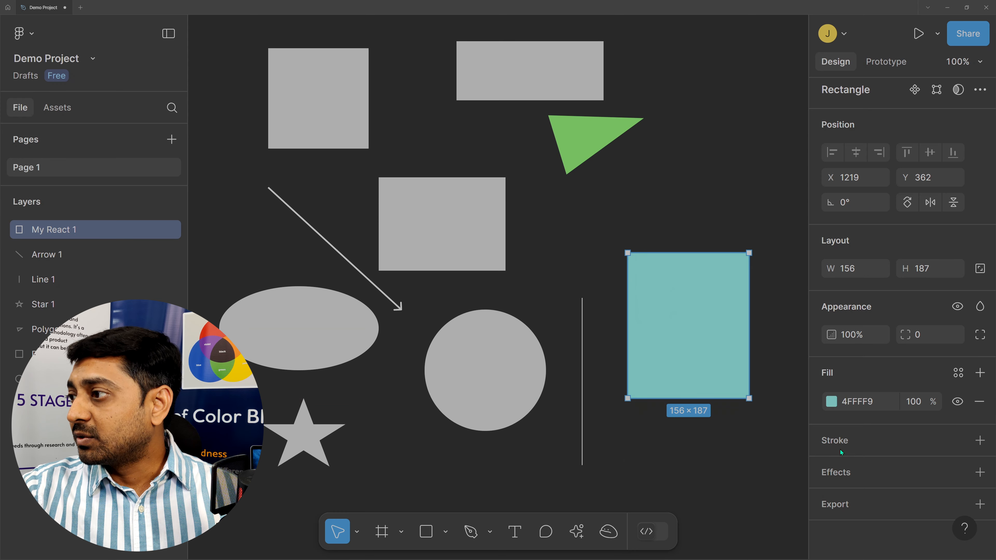
Step: Add a black 000000 inside stroke of weight 1 to the teal rectangle and move it to about X 1206, Y 341
{"action": "left_click", "coordinate": [981, 441]}
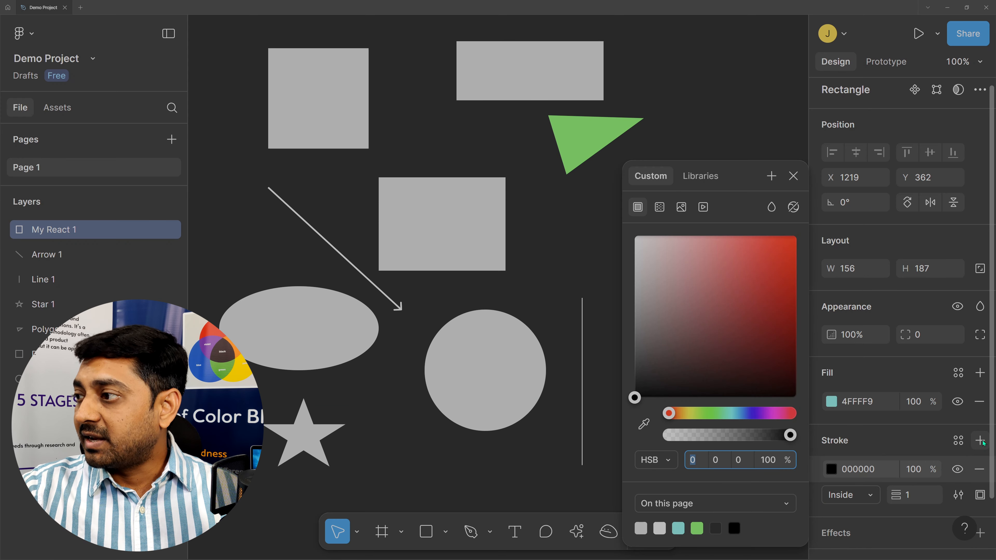
{"action": "scroll", "coordinate": [983, 444], "scroll_direction": "down", "scroll_amount": 2}
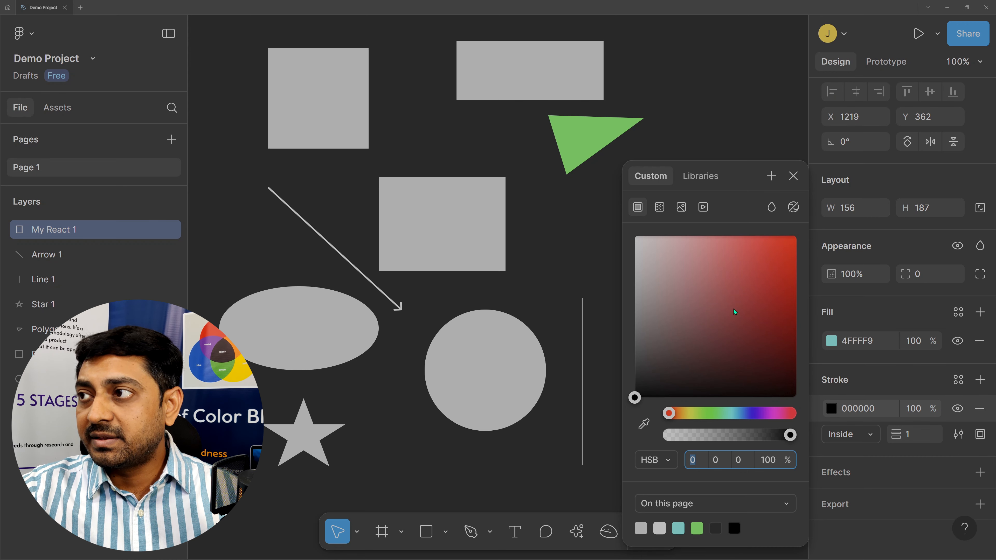
{"action": "left_click", "coordinate": [793, 176]}
{"action": "left_click_drag", "start_coordinate": [681, 327], "coordinate": [673, 310]}
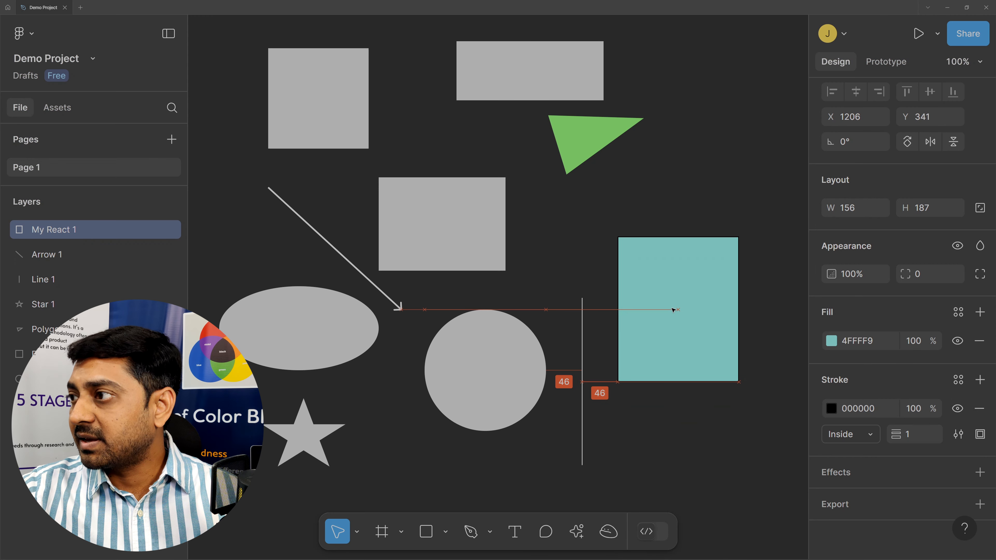
{"action": "left_click", "coordinate": [734, 459]}
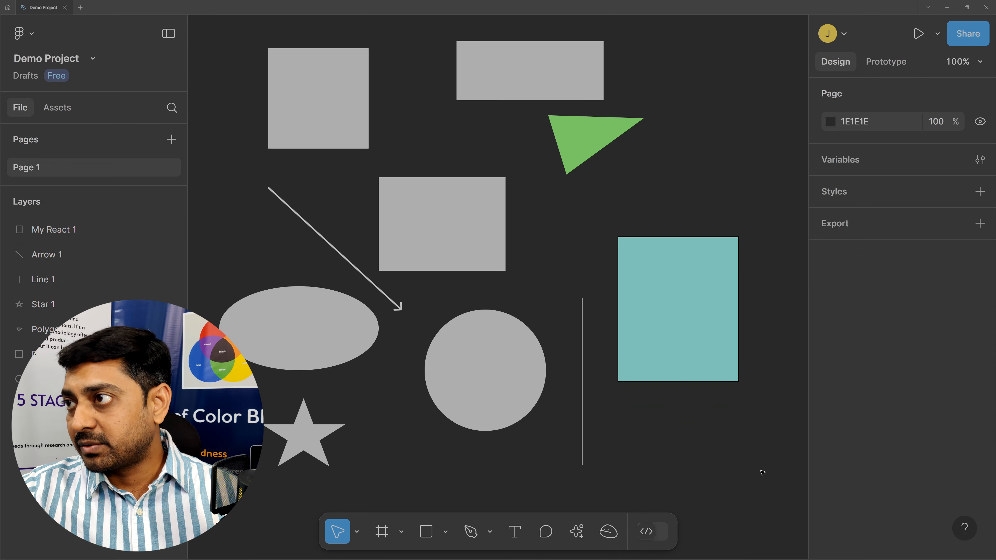
{"action": "left_click", "coordinate": [690, 355]}
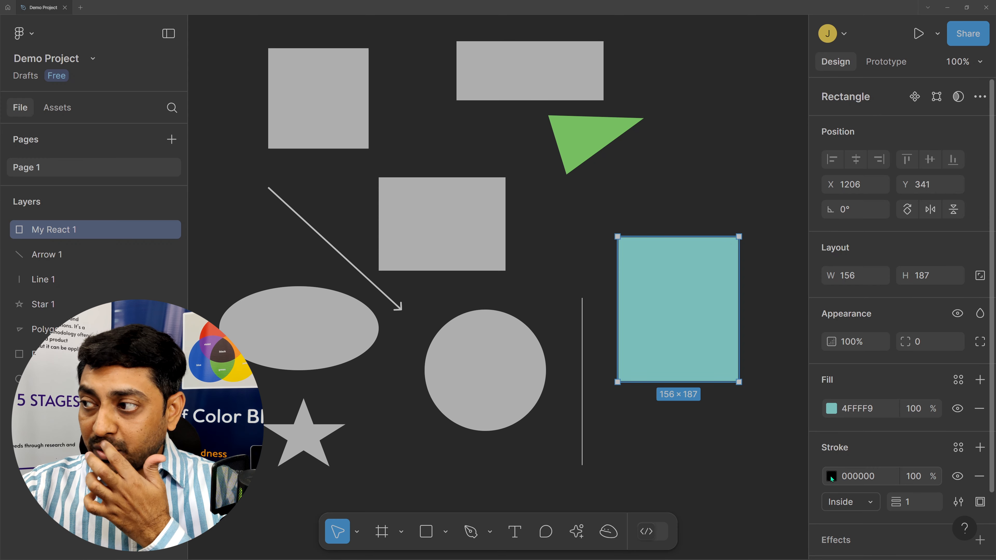
Step: Change the teal rectangle's inside stroke colour to FFFFFF and increase the stroke weight to 34
{"action": "left_click", "coordinate": [830, 476]}
{"action": "left_click_drag", "start_coordinate": [683, 323], "coordinate": [614, 196]}
{"action": "left_click", "coordinate": [796, 175]}
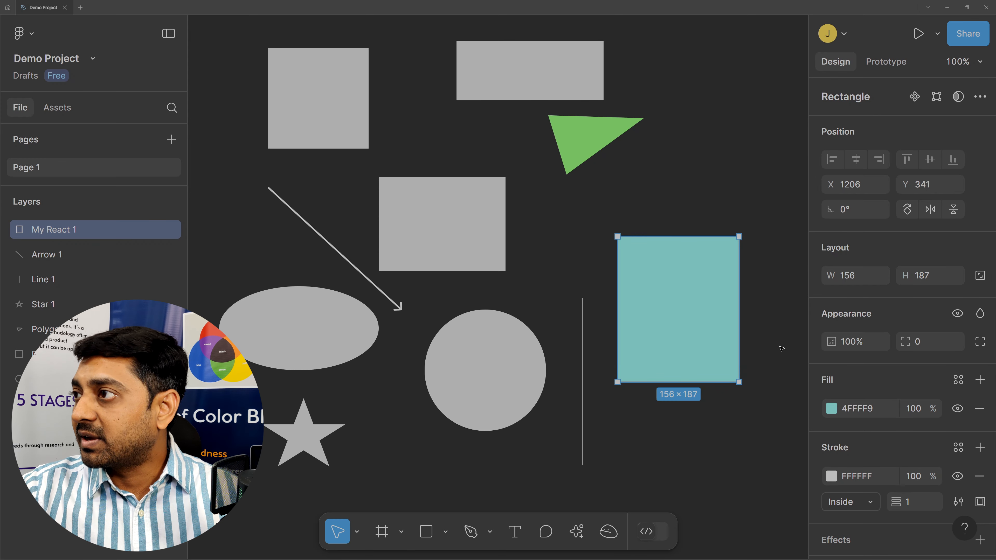
{"action": "left_click", "coordinate": [756, 450]}
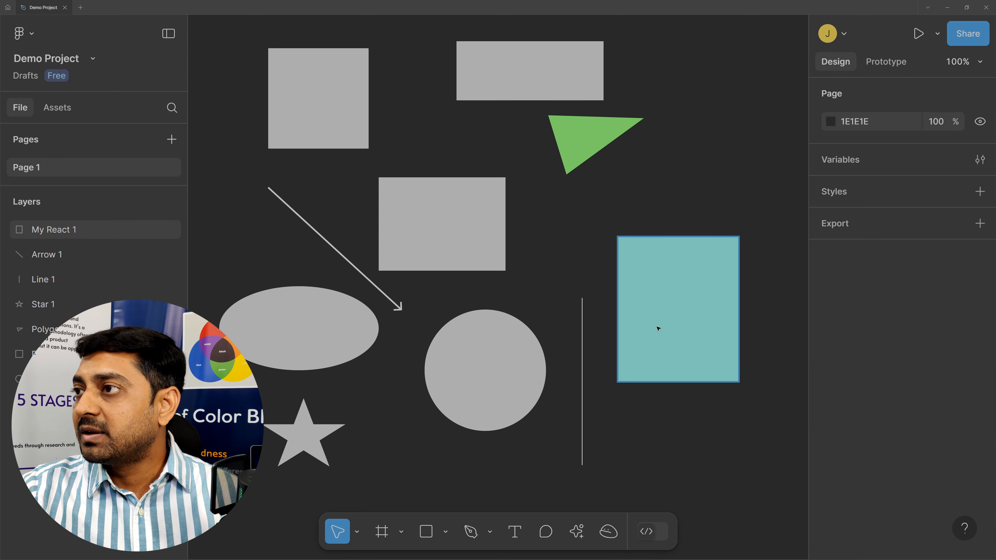
{"action": "left_click", "coordinate": [658, 285]}
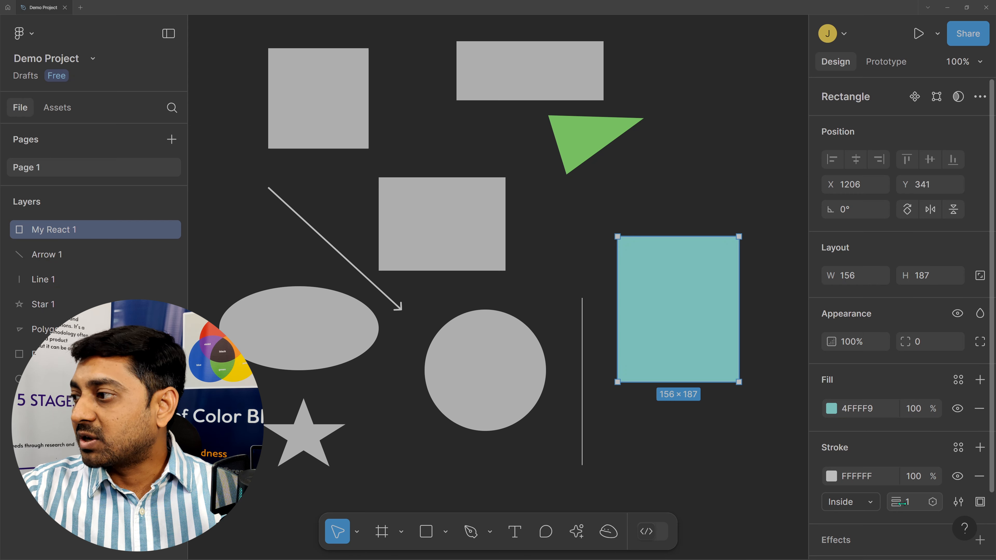
{"action": "mouse_move", "coordinate": [900, 503]}
{"action": "left_mouse_down"}
{"action": "mouse_move", "coordinate": [963, 503]}
{"action": "mouse_move", "coordinate": [954, 506]}
{"action": "left_mouse_up"}
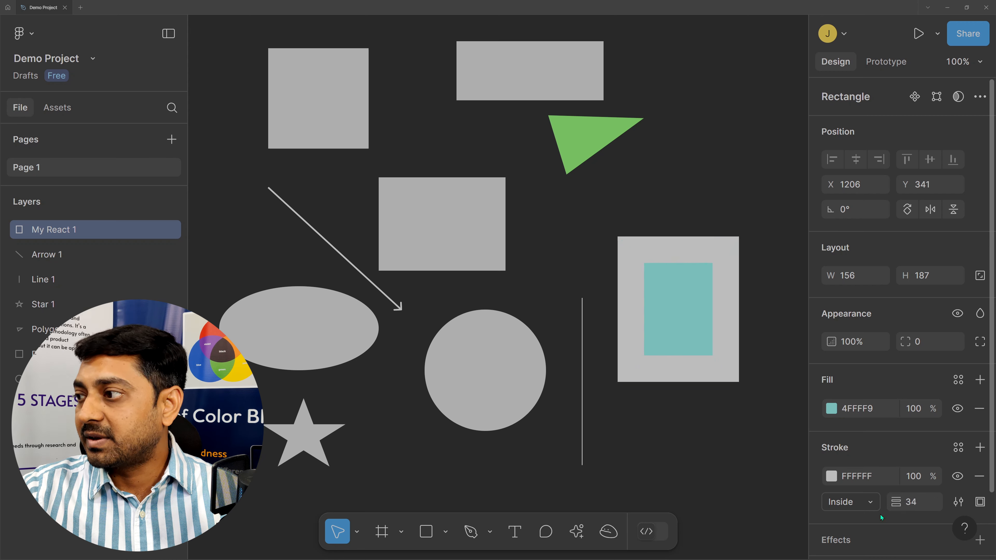
Step: Switch the teal rectangle's stroke position to Outside, back to Inside and to Center, and move the rectangle up to about Y 319
{"action": "left_click", "coordinate": [851, 505]}
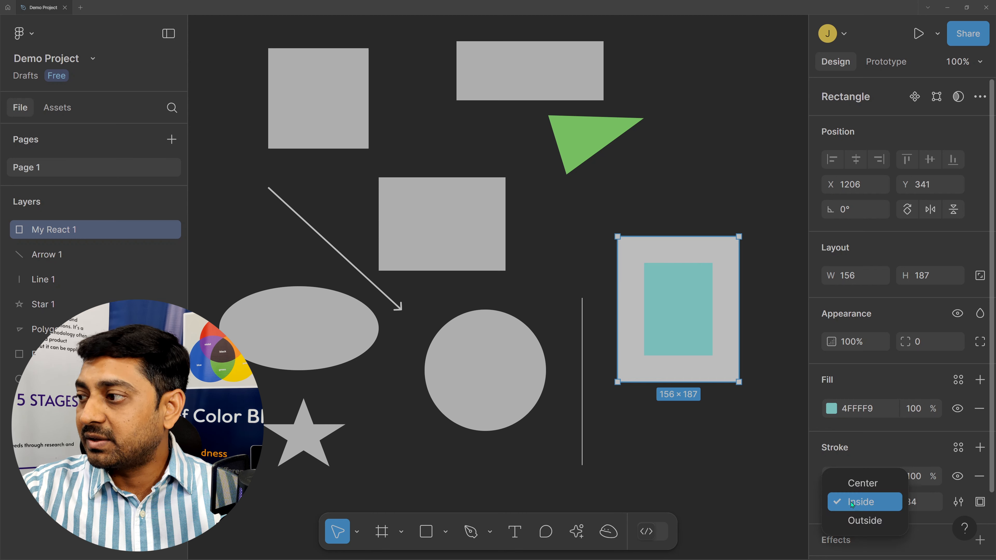
{"action": "left_click", "coordinate": [862, 521]}
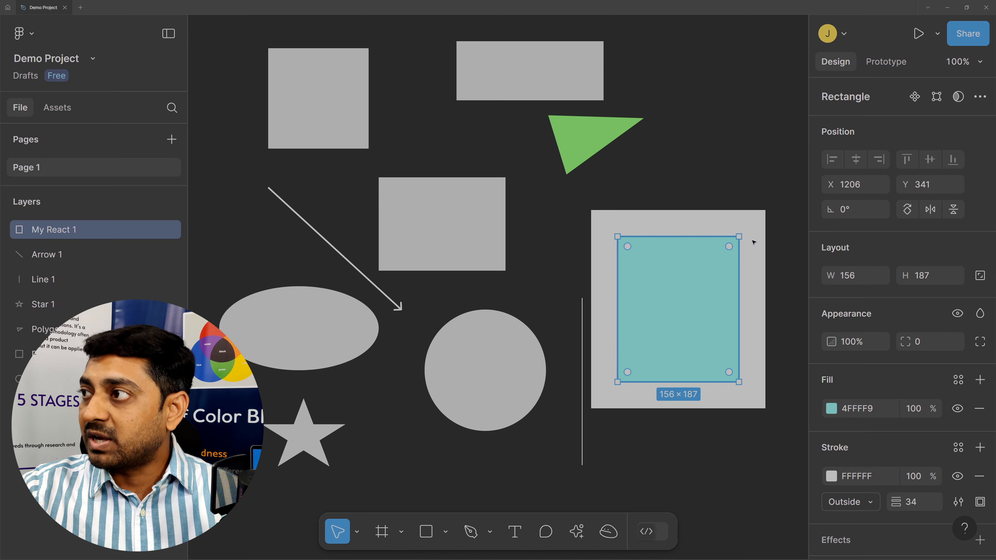
{"action": "left_click", "coordinate": [849, 502]}
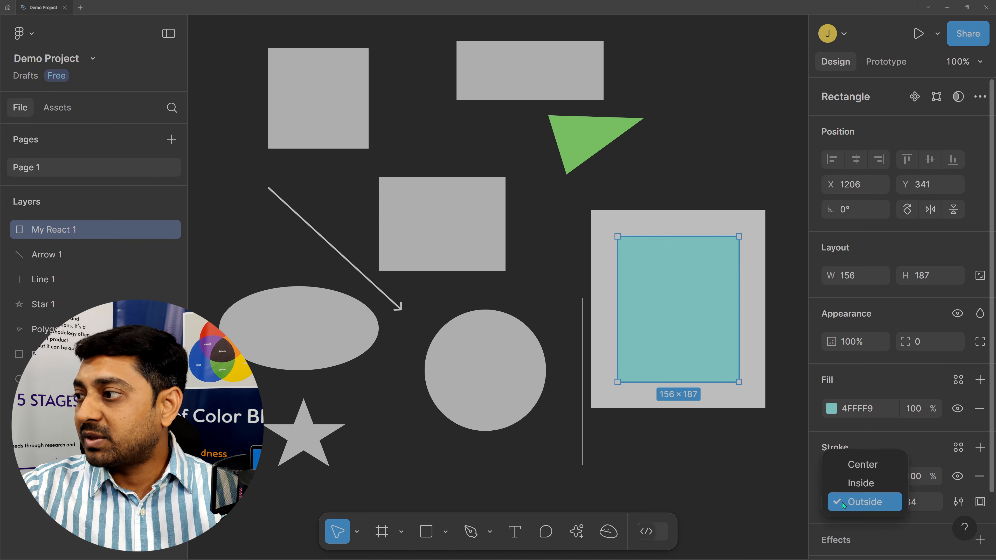
{"action": "key", "text": "Return"}
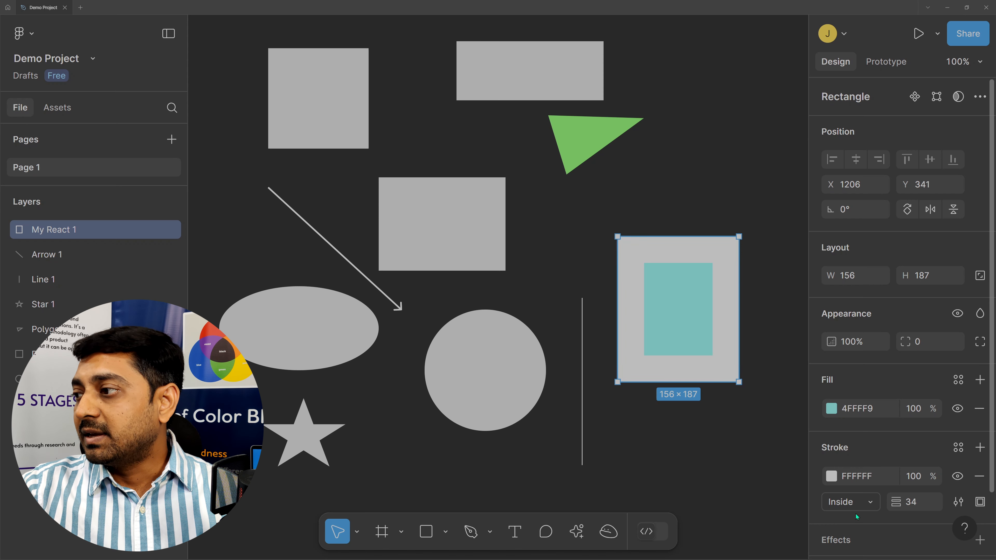
{"action": "left_click", "coordinate": [851, 502]}
{"action": "left_click", "coordinate": [853, 486]}
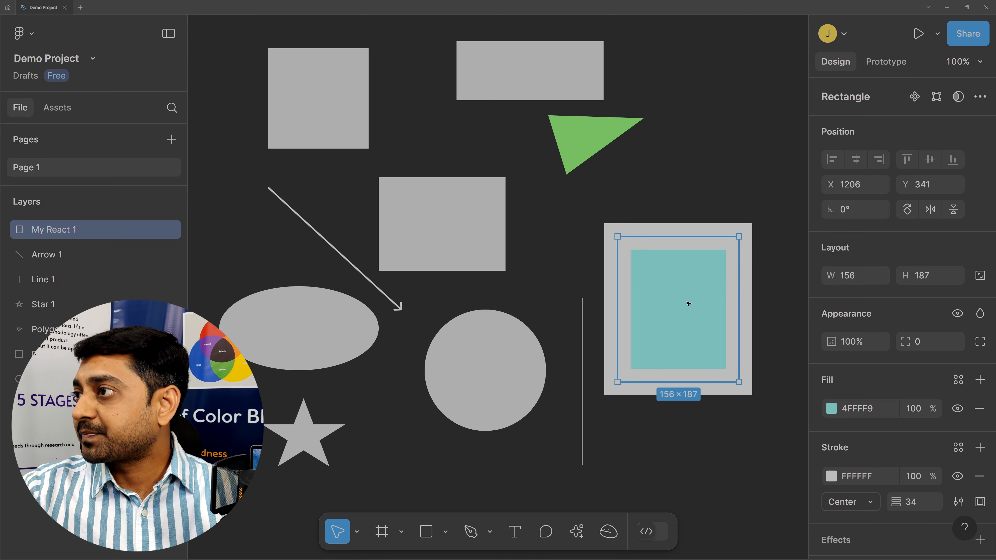
{"action": "left_click_drag", "start_coordinate": [688, 303], "coordinate": [688, 287]}
Step: Apply the teal rectangle's stroke to only the top, bottom, left and right side in turn, ending with all sides
{"action": "scroll", "coordinate": [900, 505], "scroll_direction": "down", "scroll_amount": 2}
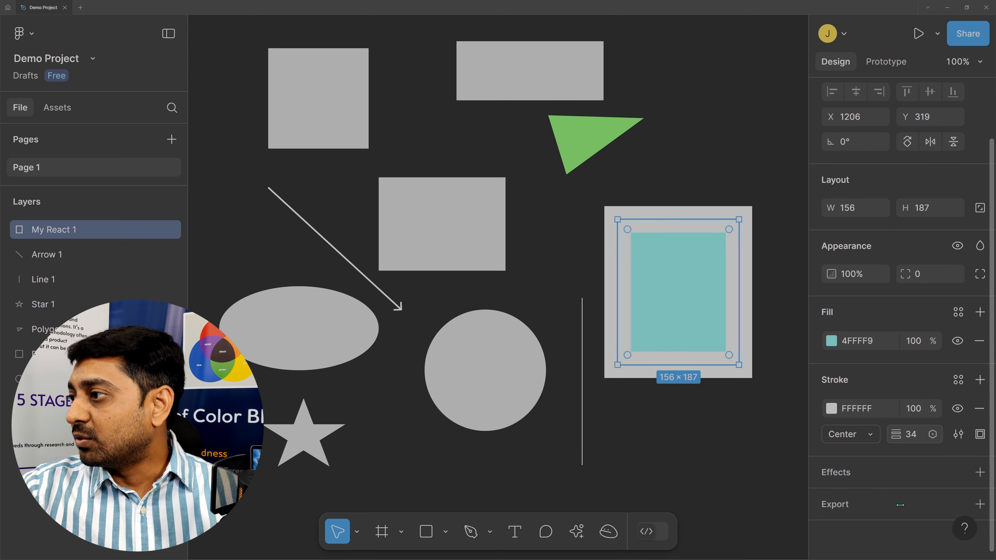
{"action": "left_click", "coordinate": [979, 436]}
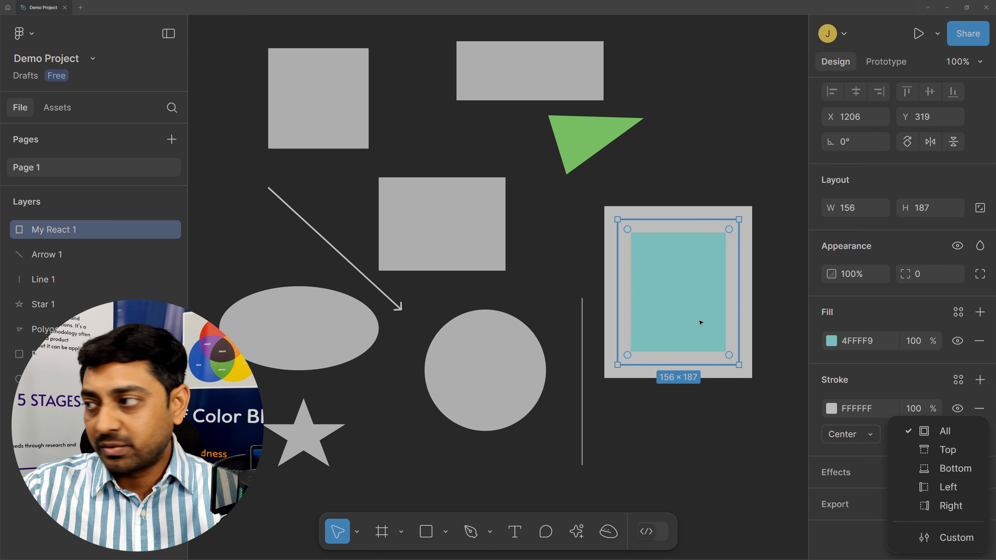
{"action": "left_click", "coordinate": [937, 450]}
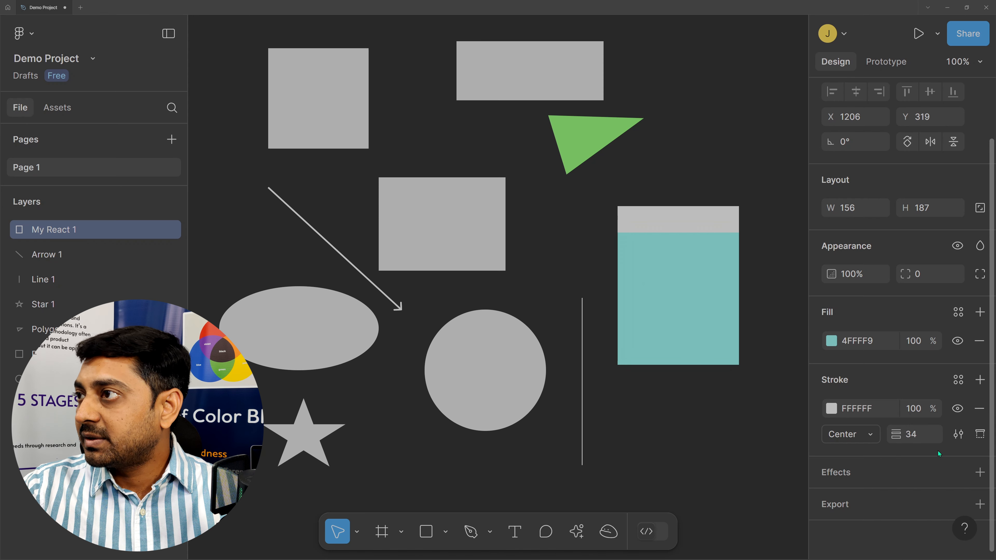
{"action": "left_click", "coordinate": [980, 434]}
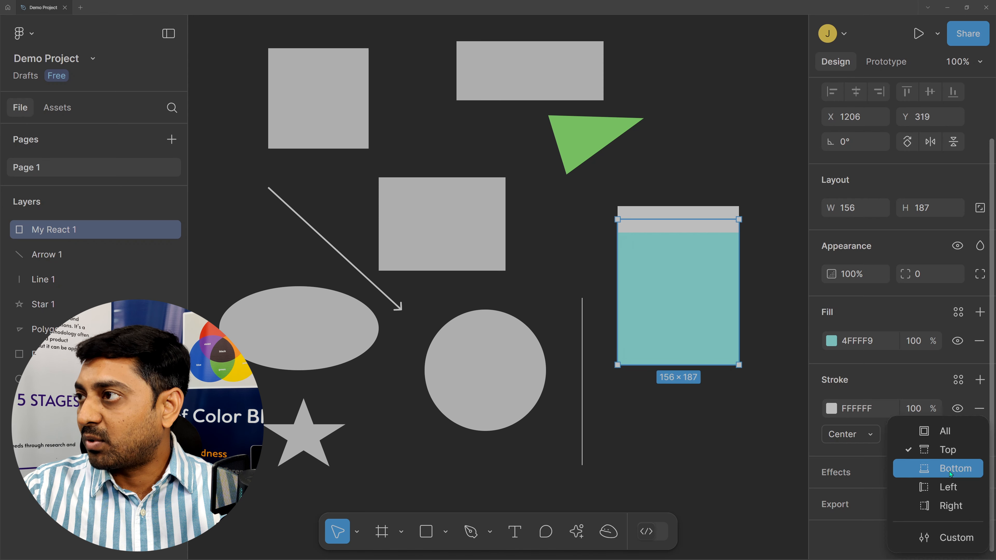
{"action": "left_click", "coordinate": [951, 473]}
{"action": "left_click", "coordinate": [980, 434]}
{"action": "left_click", "coordinate": [949, 487]}
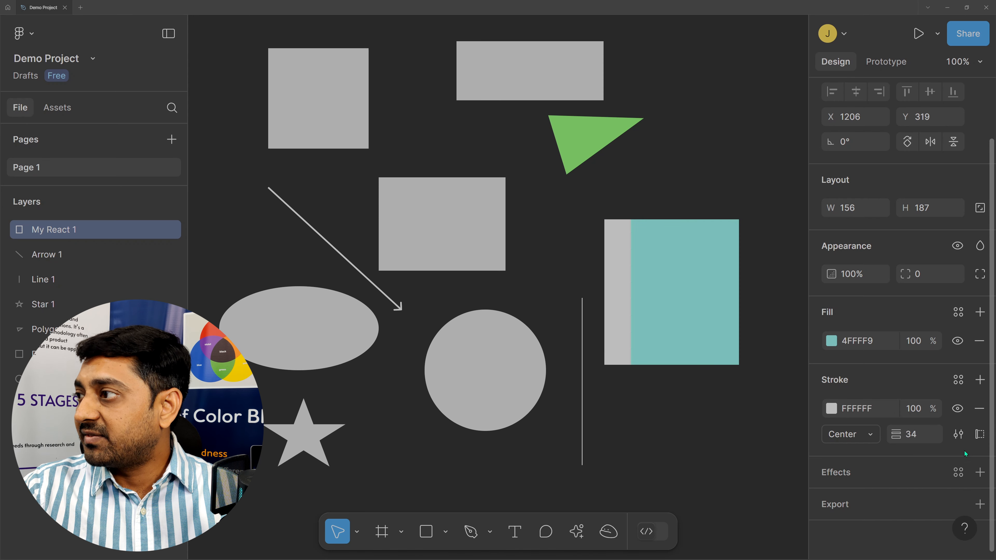
{"action": "left_click", "coordinate": [980, 434]}
{"action": "left_click", "coordinate": [947, 505]}
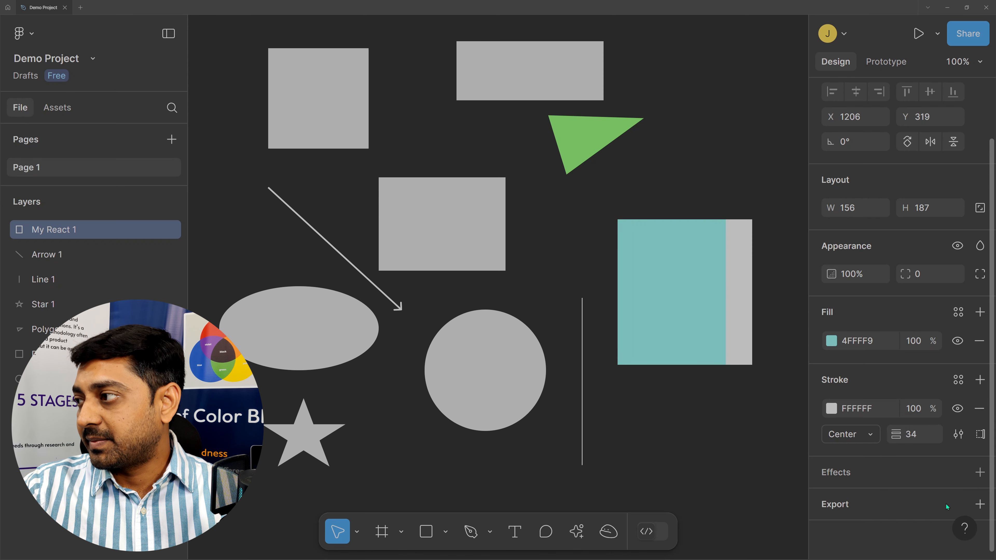
{"action": "left_click", "coordinate": [979, 438]}
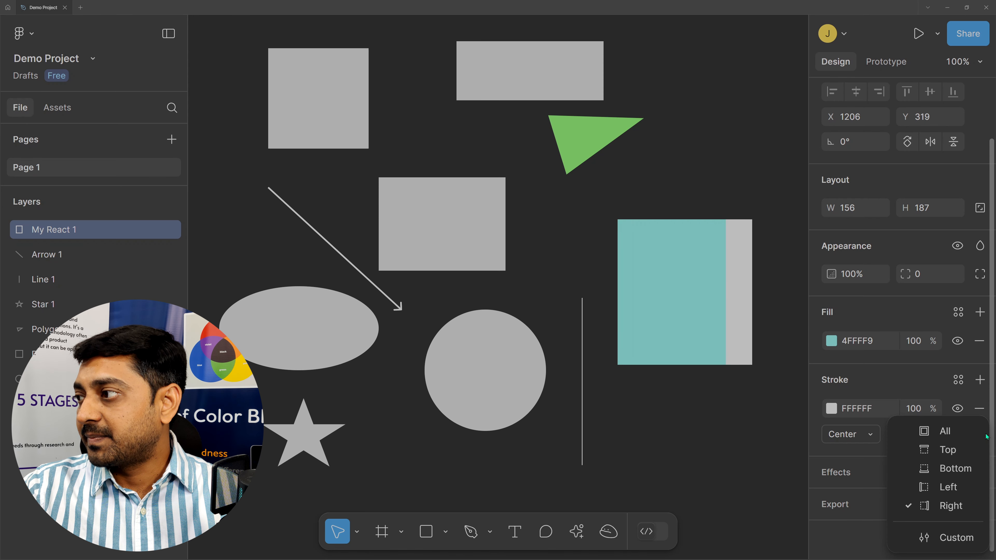
{"action": "left_click", "coordinate": [929, 433]}
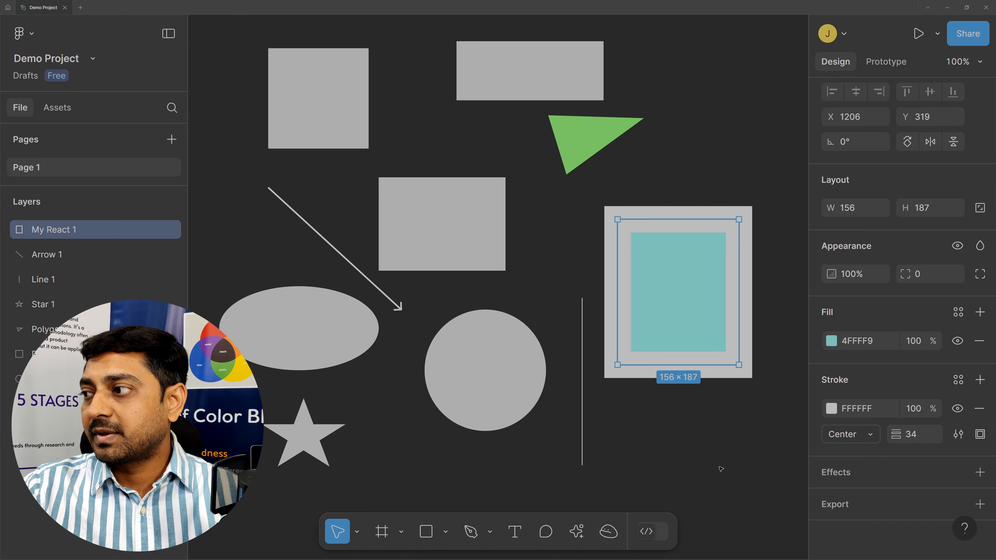
Step: Hide and show the teal rectangle's stroke once, and remove the stroke entirely
{"action": "left_click", "coordinate": [958, 409]}
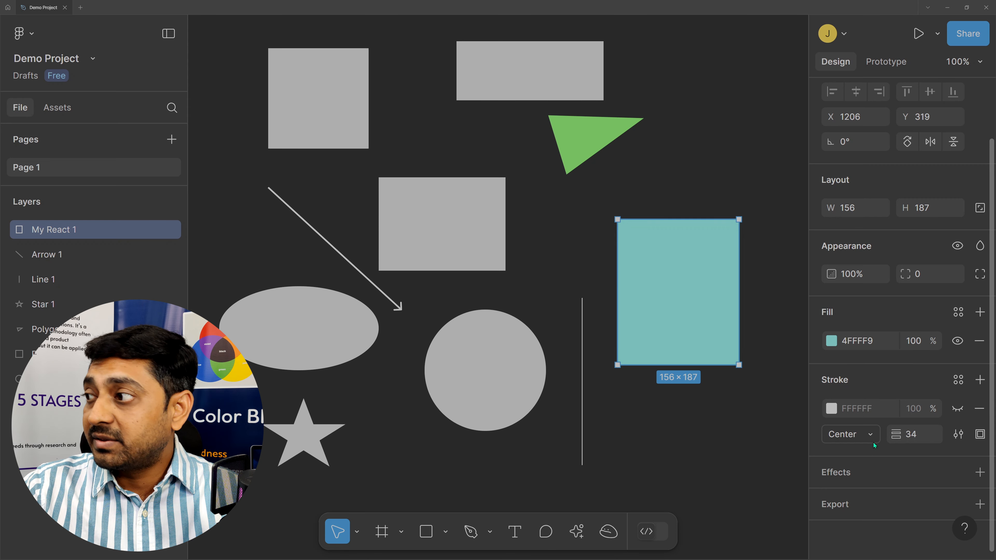
{"action": "left_click", "coordinate": [958, 409]}
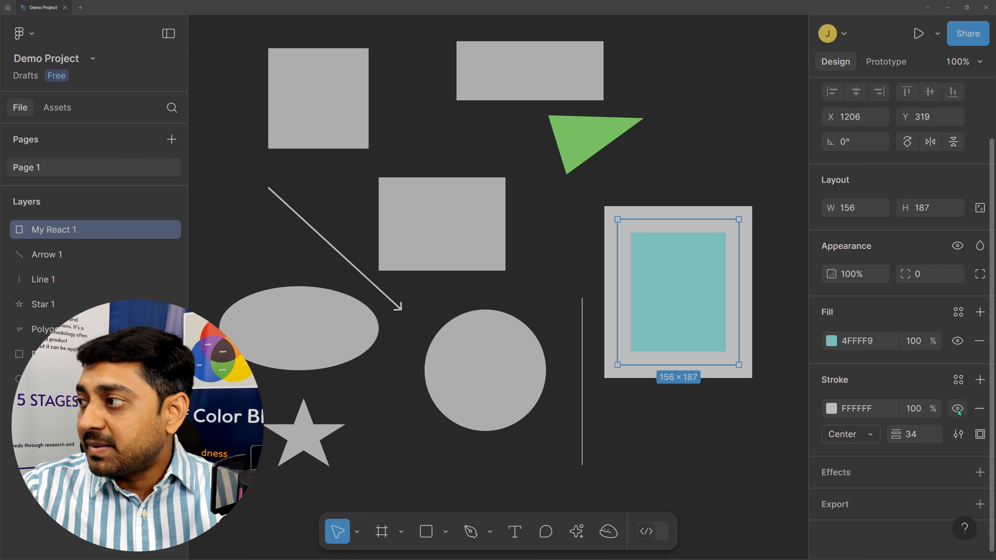
{"action": "left_click", "coordinate": [979, 412]}
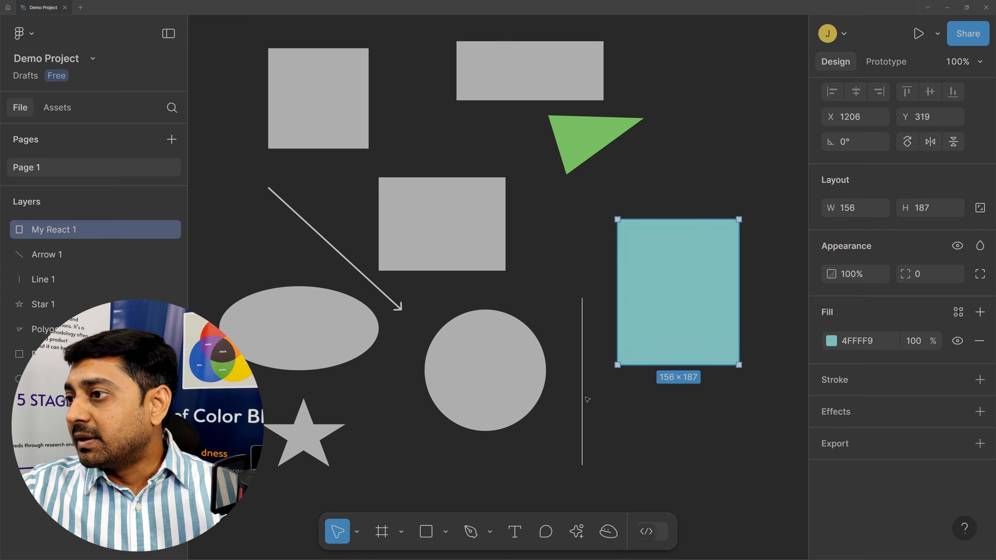
Step: Add a Drop shadow effect to the teal rectangle and set the shadow's X position to 4
{"action": "left_click", "coordinate": [981, 412]}
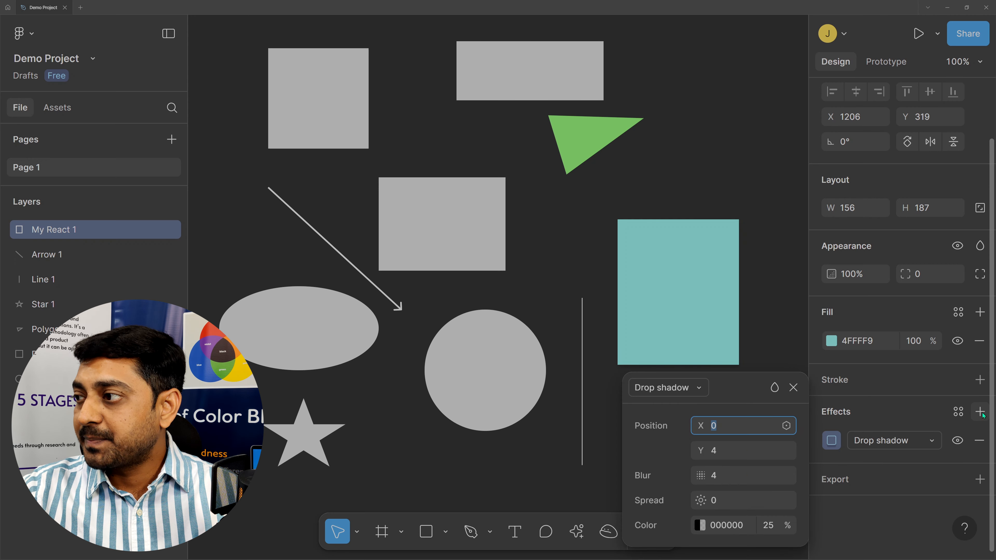
{"action": "left_click", "coordinate": [889, 442]}
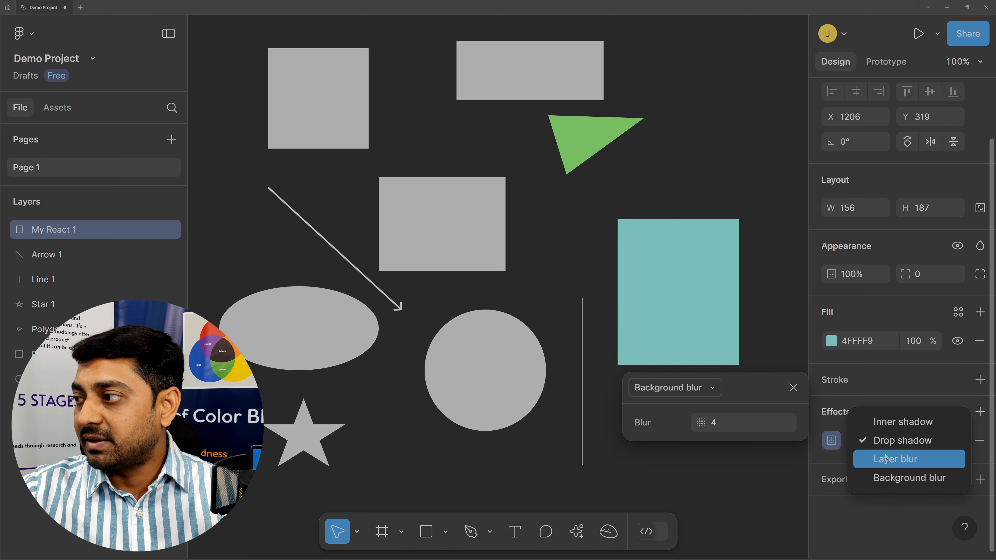
{"action": "left_click", "coordinate": [901, 442]}
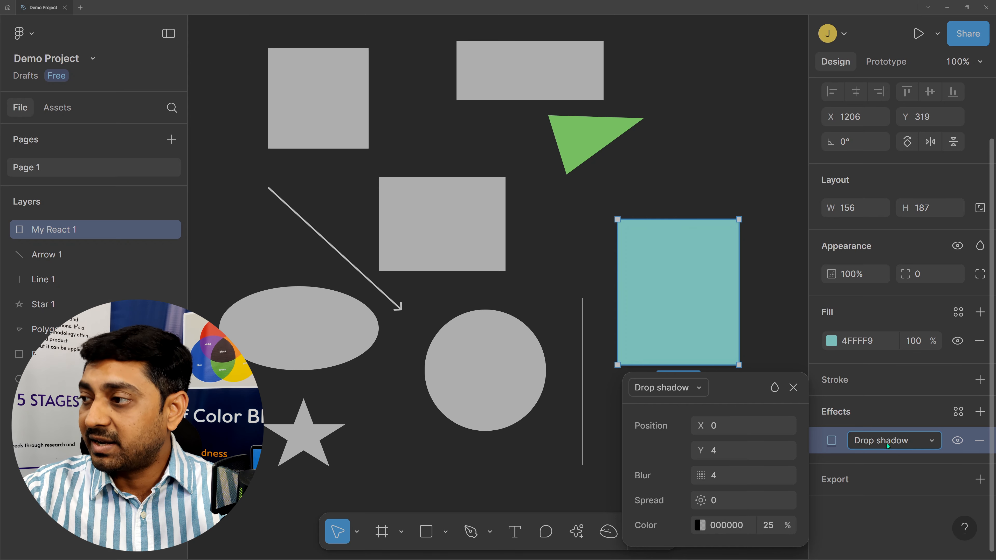
{"action": "left_click", "coordinate": [832, 442]}
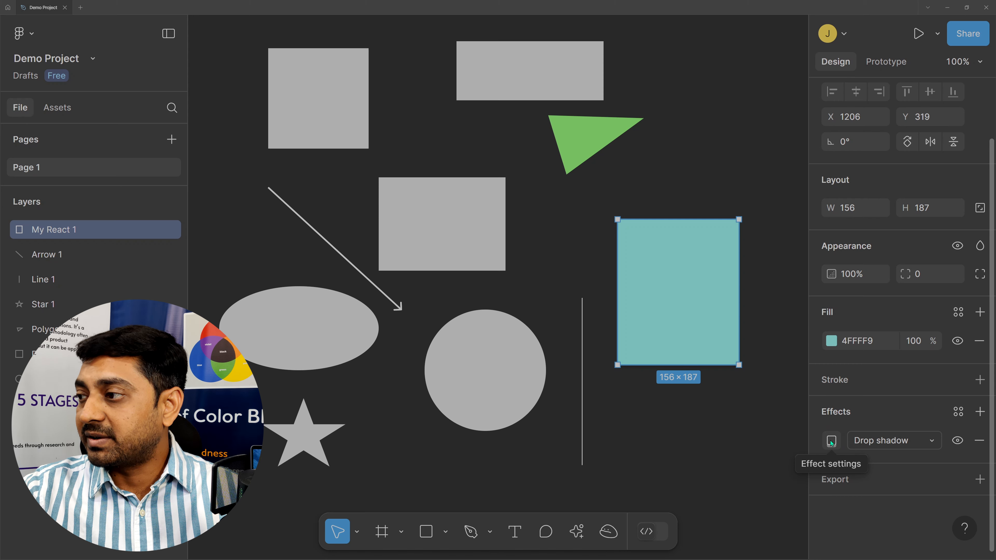
{"action": "left_click", "coordinate": [831, 440]}
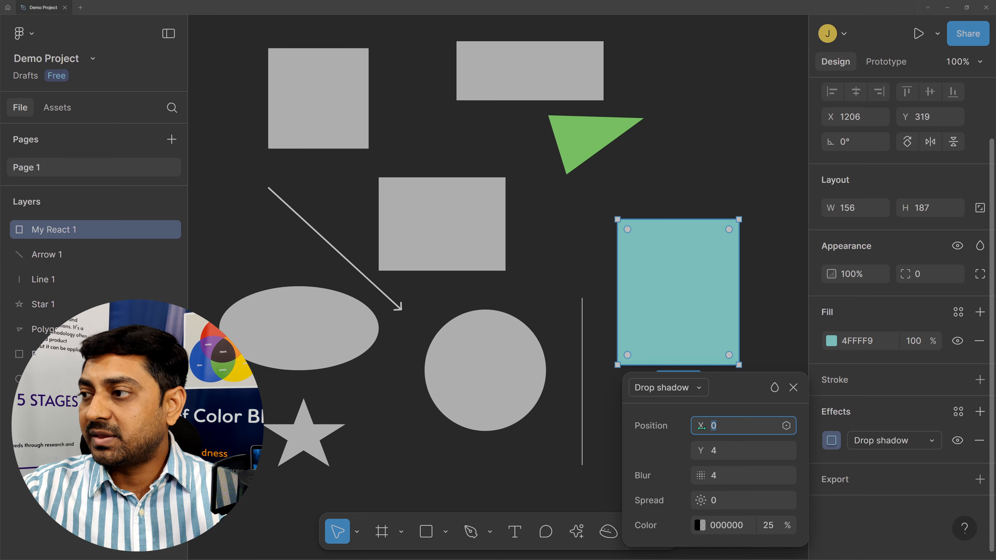
{"action": "left_click_drag", "start_coordinate": [701, 427], "coordinate": [709, 427]}
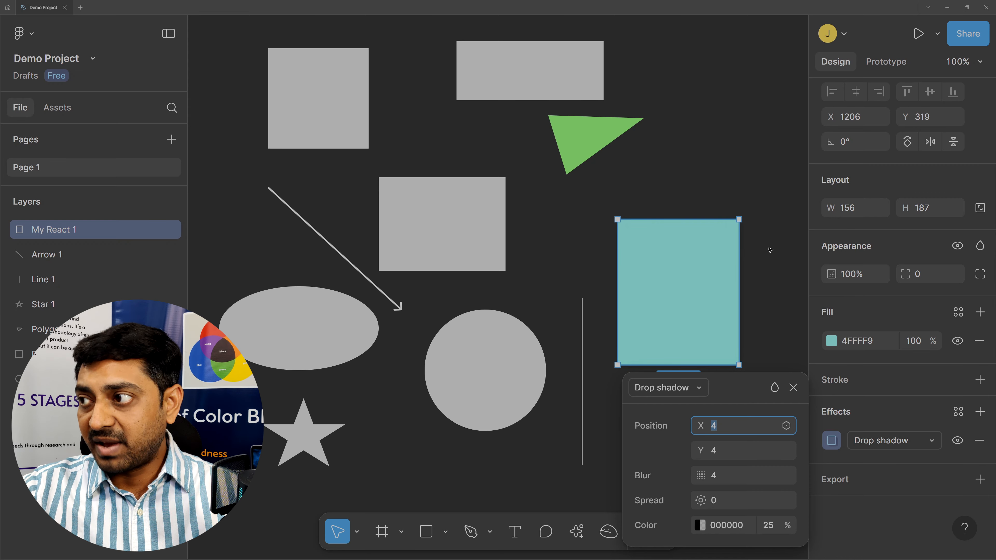
Step: Change the drop shadow's colour to FFFFFF and move the teal rectangle up to about X 1205, Y 248
{"action": "left_click", "coordinate": [700, 525]}
{"action": "left_click_drag", "start_coordinate": [482, 275], "coordinate": [447, 235]}
{"action": "left_click", "coordinate": [607, 207]}
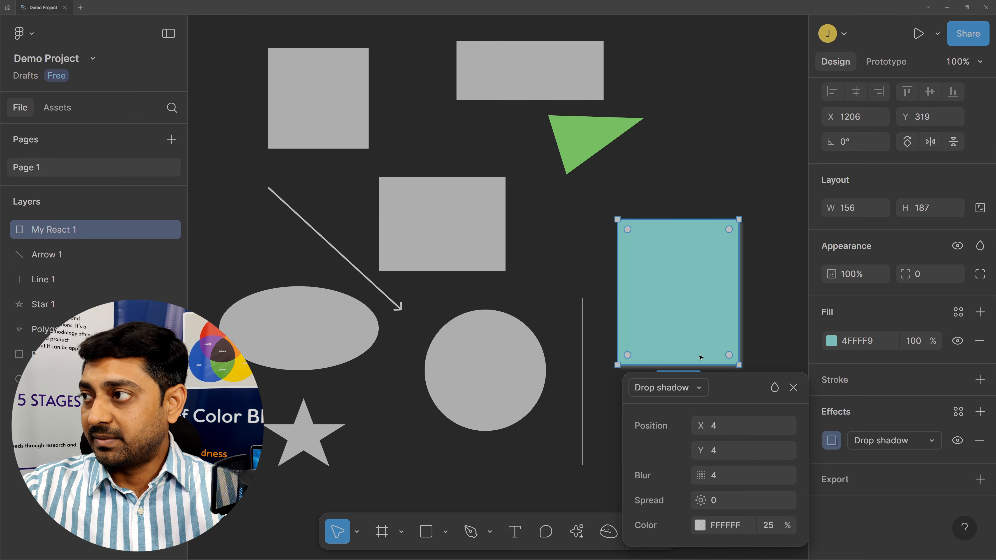
{"action": "left_click_drag", "start_coordinate": [671, 262], "coordinate": [671, 207]}
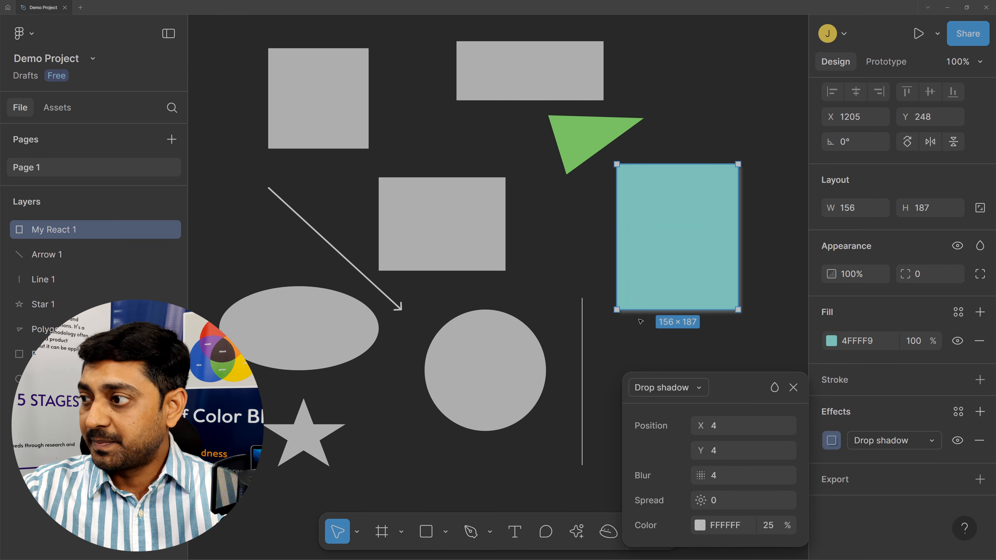
Step: Set the drop shadow's position to X 11 and Y 14, its blur to 8.9 and its spread to 8, and close the effect settings
{"action": "left_click_drag", "start_coordinate": [706, 452], "coordinate": [703, 426]}
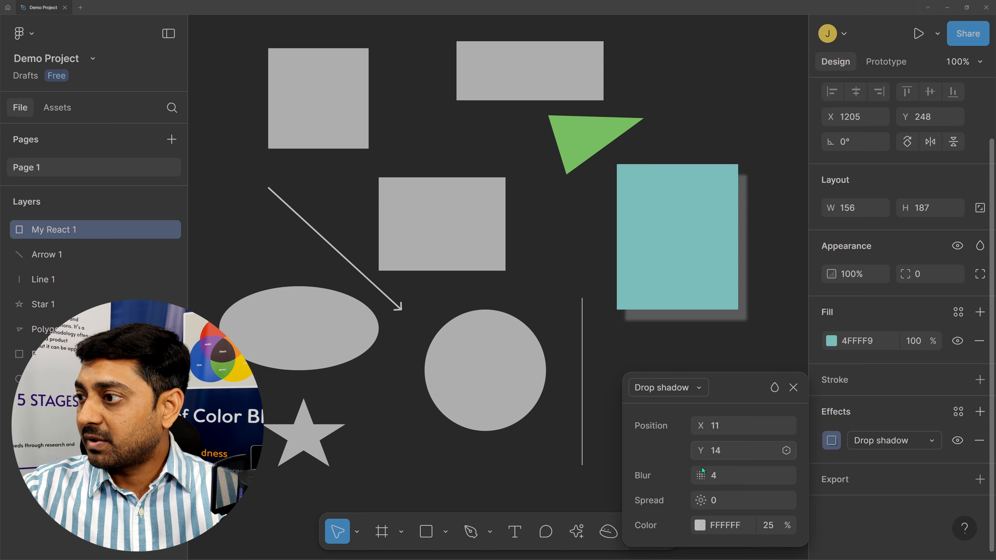
{"action": "left_click_drag", "start_coordinate": [700, 476], "coordinate": [780, 475]}
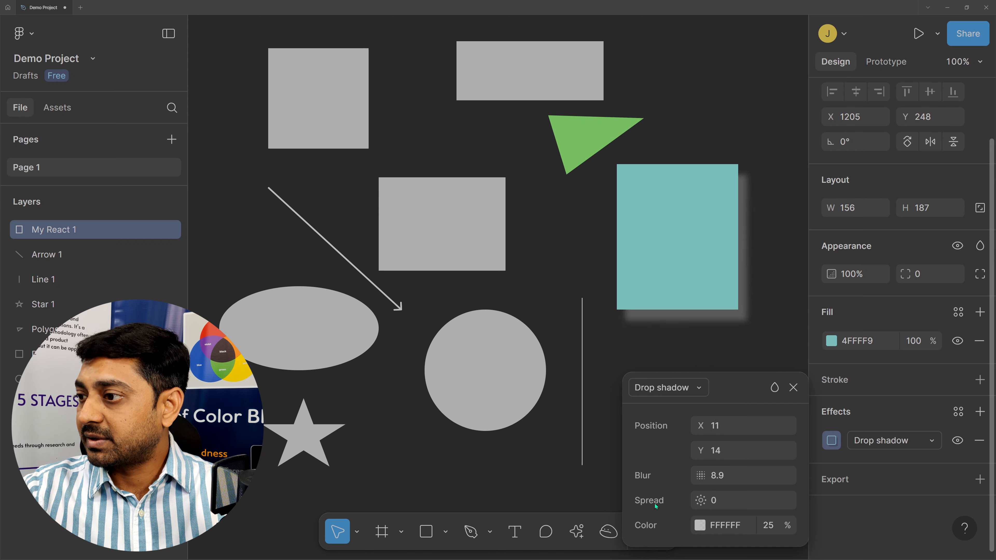
{"action": "mouse_move", "coordinate": [714, 501]}
{"action": "left_mouse_down"}
{"action": "mouse_move", "coordinate": [758, 506]}
{"action": "mouse_move", "coordinate": [713, 507]}
{"action": "left_mouse_up"}
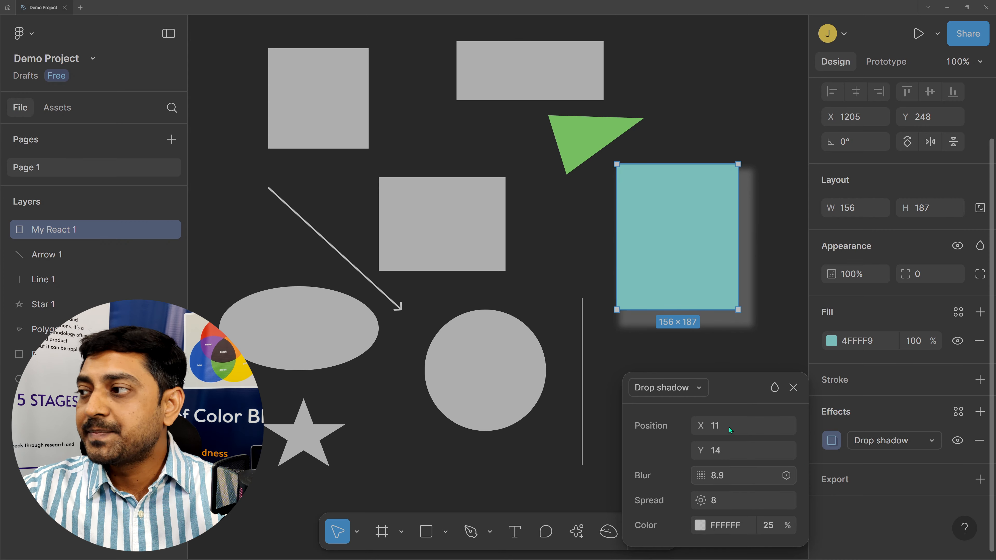
{"action": "left_click", "coordinate": [793, 388]}
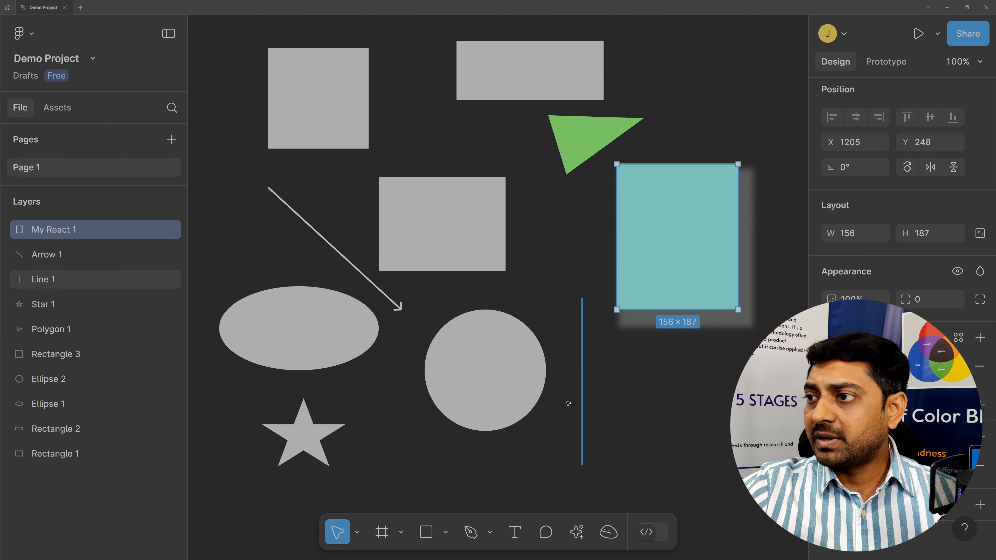
Step: Move the vertical line between the ellipse and the circle, about X 928, Y 441, and the green triangle partly under the teal rectangle, about X 1256, Y 265
{"action": "left_click_drag", "start_coordinate": [581, 365], "coordinate": [402, 380]}
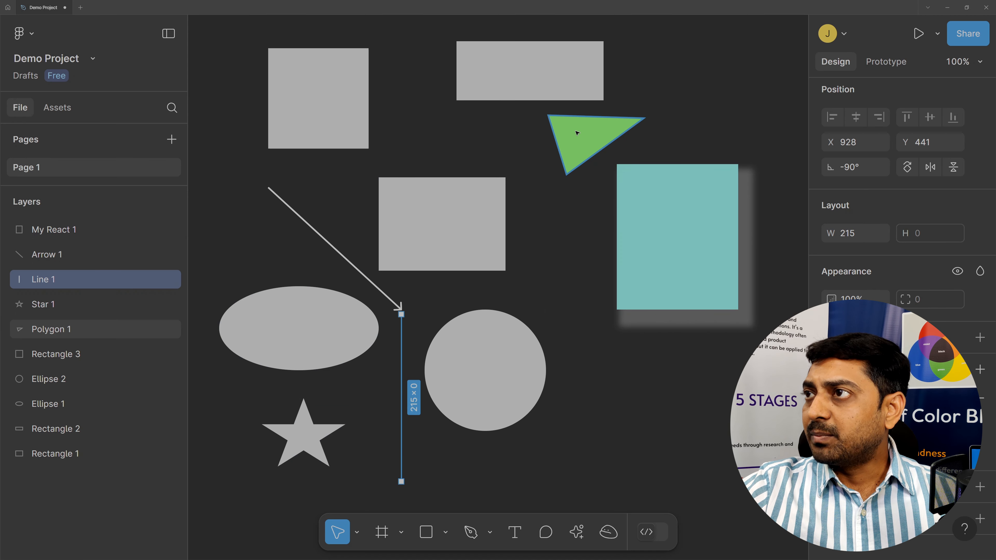
{"action": "left_click_drag", "start_coordinate": [577, 145], "coordinate": [596, 226]}
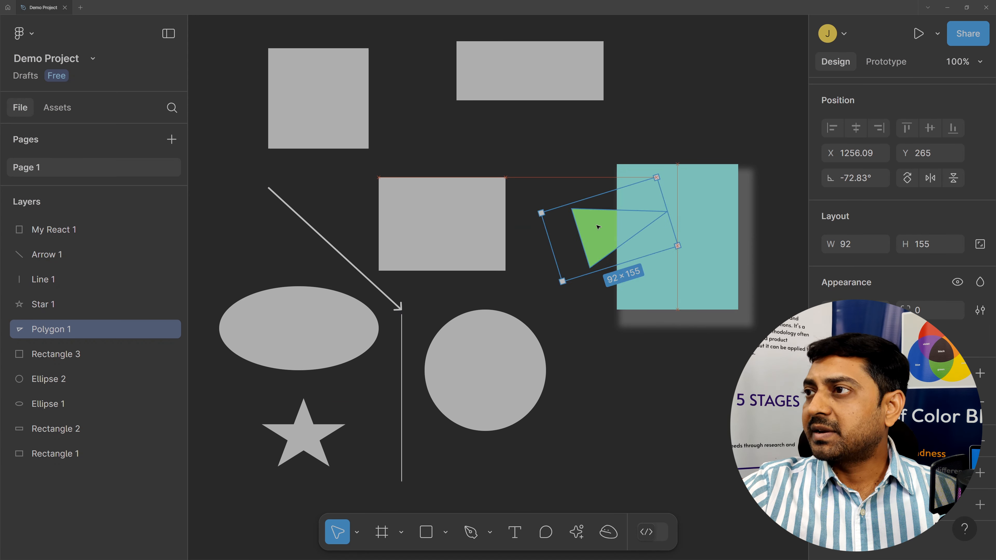
{"action": "left_click", "coordinate": [704, 114]}
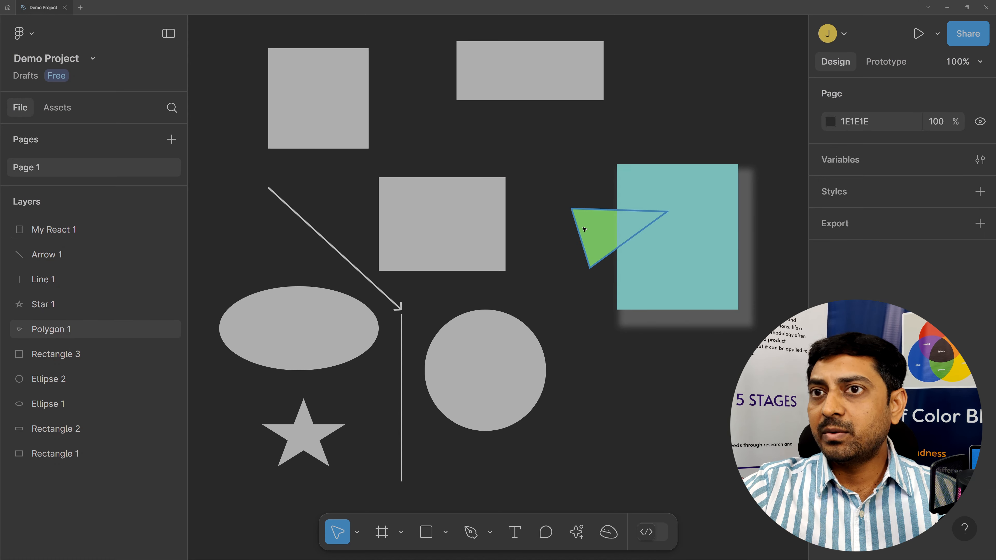
Step: Move the green triangle's layer, Polygon 1, above My React 1 so the triangle overlaps the teal rectangle
{"action": "left_click", "coordinate": [695, 200]}
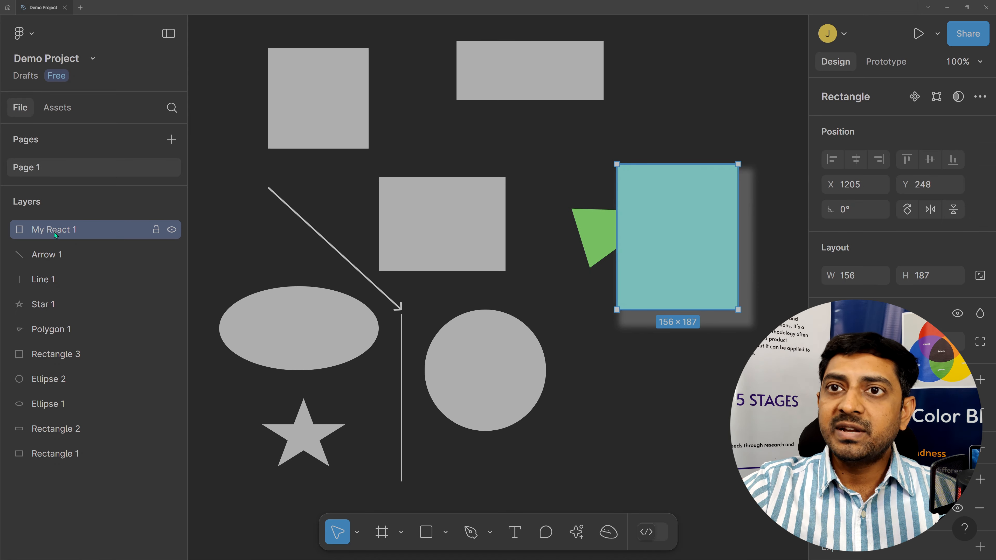
{"action": "left_click", "coordinate": [584, 221]}
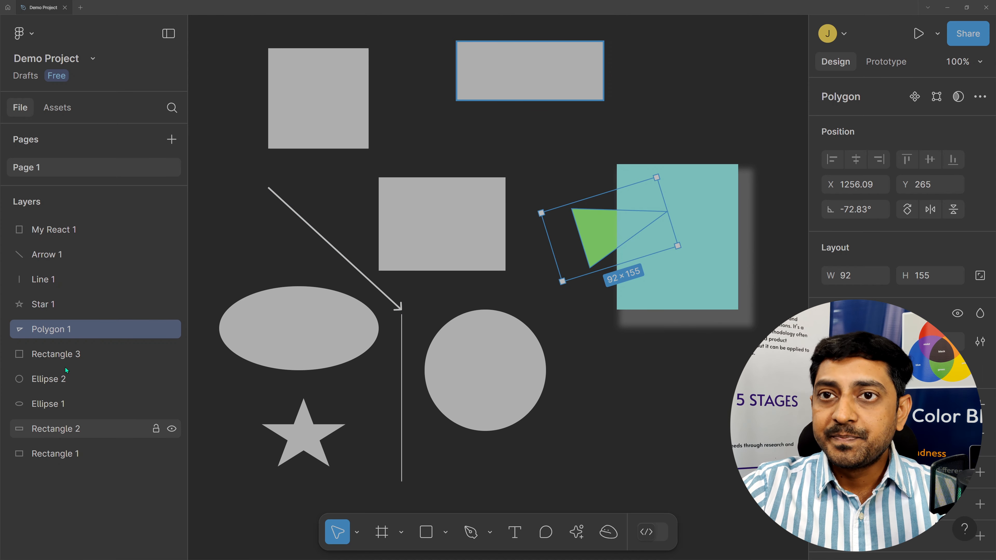
{"action": "left_click", "coordinate": [705, 208]}
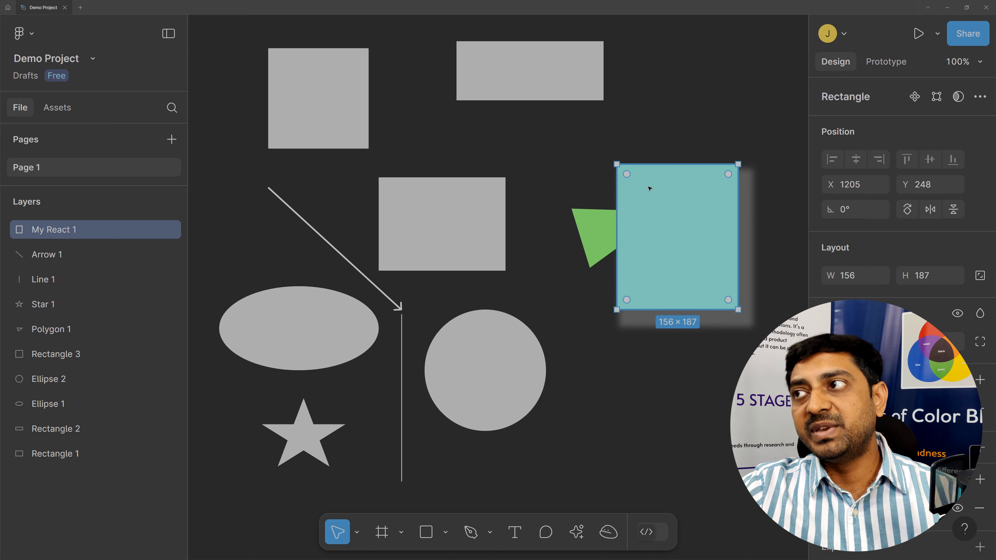
{"action": "left_click", "coordinate": [590, 235]}
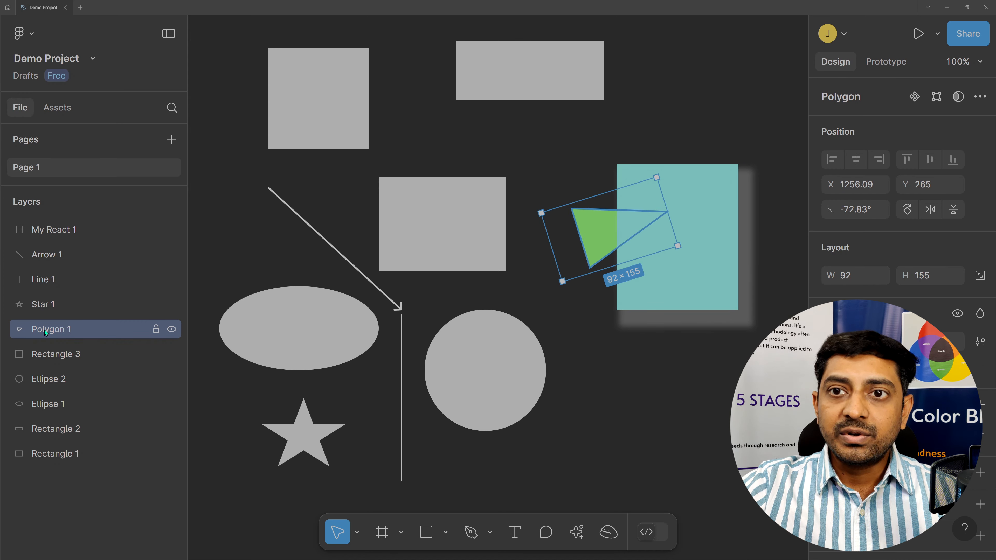
{"action": "left_click_drag", "start_coordinate": [46, 333], "coordinate": [34, 223]}
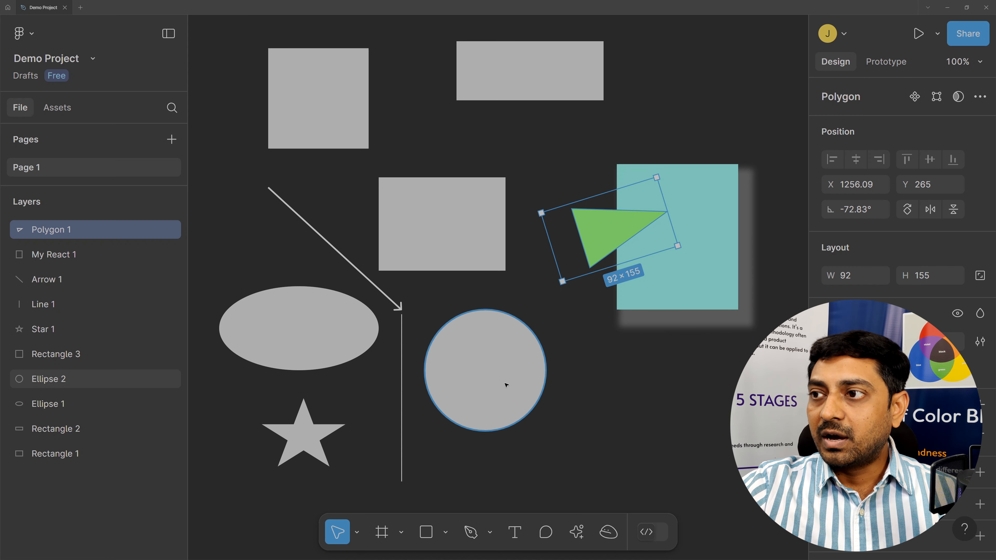
Step: Move the grey circle to about X 1082, Y 471 and fill it with a pink of hue 302 and saturation 62
{"action": "left_click", "coordinate": [505, 385]}
{"action": "left_click_drag", "start_coordinate": [470, 380], "coordinate": [566, 408]}
{"action": "left_click", "coordinate": [831, 408]}
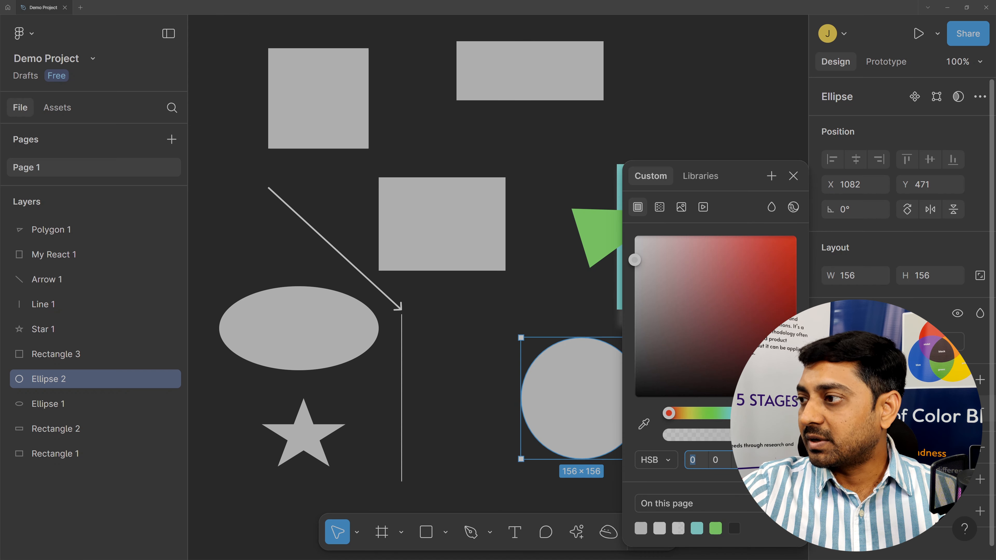
{"action": "type", "text": "302"}
{"action": "key", "text": "Return"}
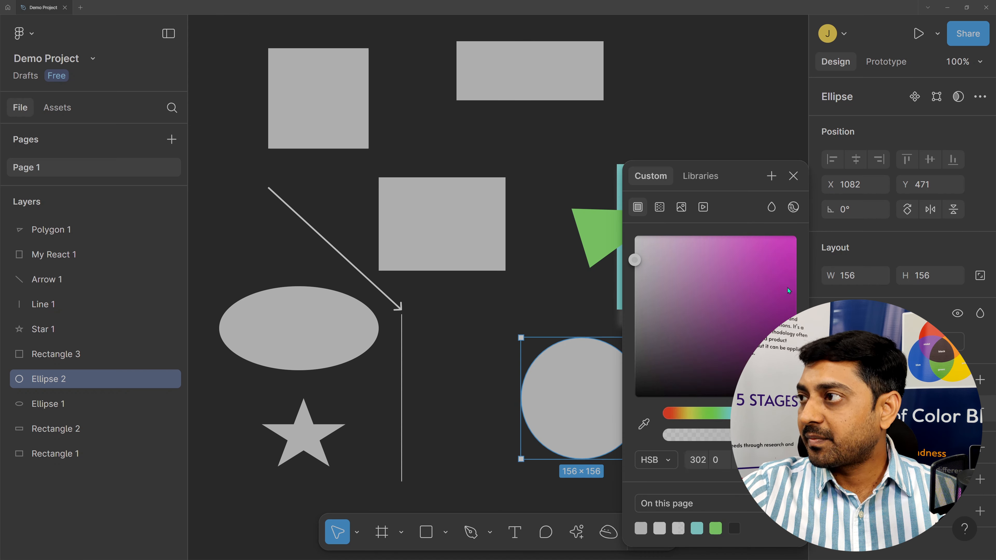
{"action": "left_click_drag", "start_coordinate": [789, 291], "coordinate": [736, 236]}
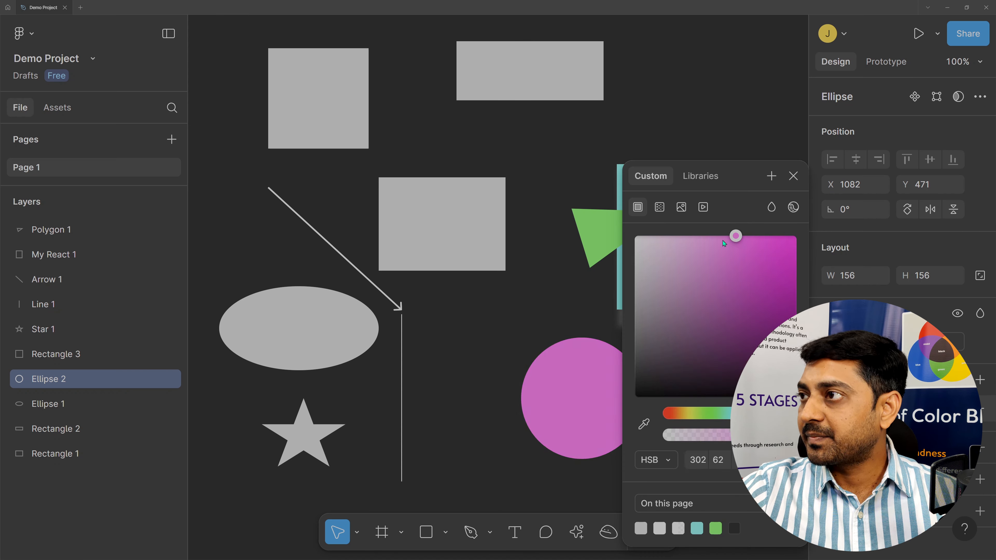
{"action": "left_click", "coordinate": [793, 176]}
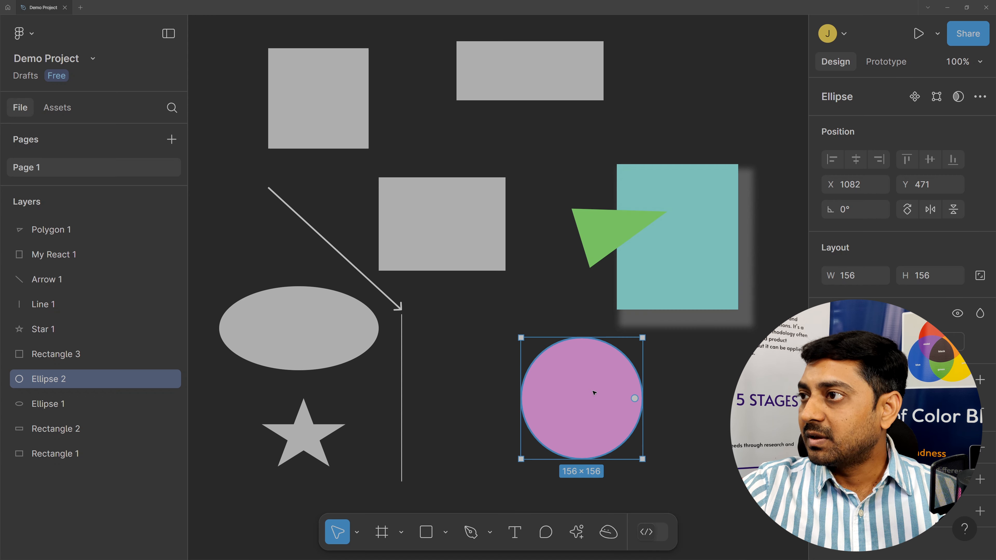
Step: Move the pink circle over the triangle and teal rectangle, about X 1147, Y 314, and place its layer at the top of the layer order
{"action": "left_click_drag", "start_coordinate": [594, 392], "coordinate": [645, 270]}
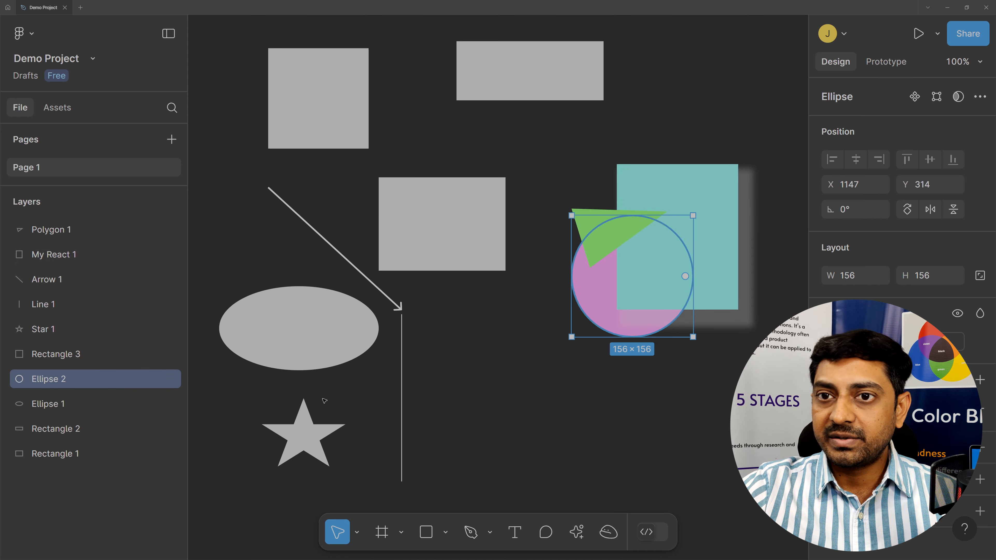
{"action": "left_click_drag", "start_coordinate": [55, 379], "coordinate": [53, 224]}
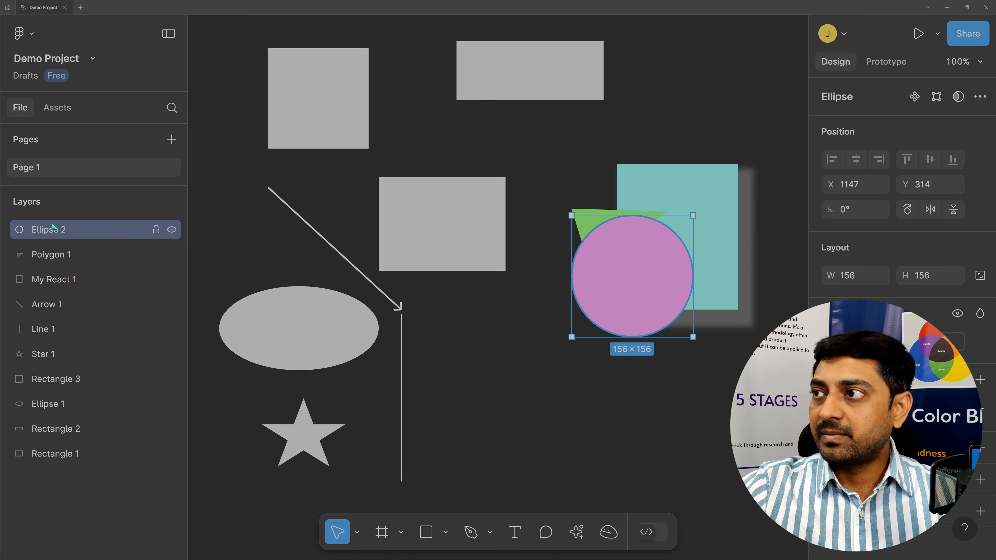
{"action": "left_click", "coordinate": [642, 474]}
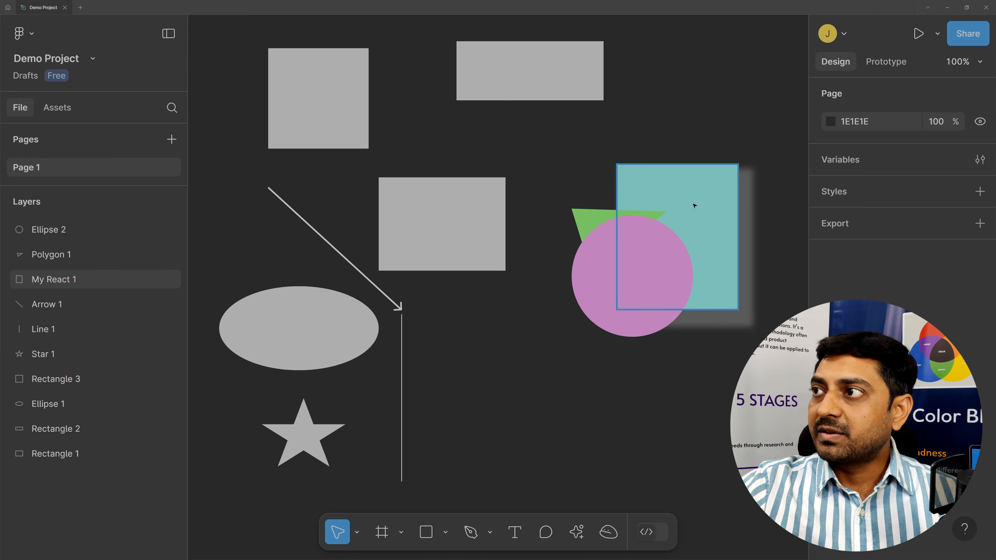
Step: Bring the teal rectangle to the front of the overlapping shapes, and the green triangle in front of it
{"action": "left_click", "coordinate": [692, 177]}
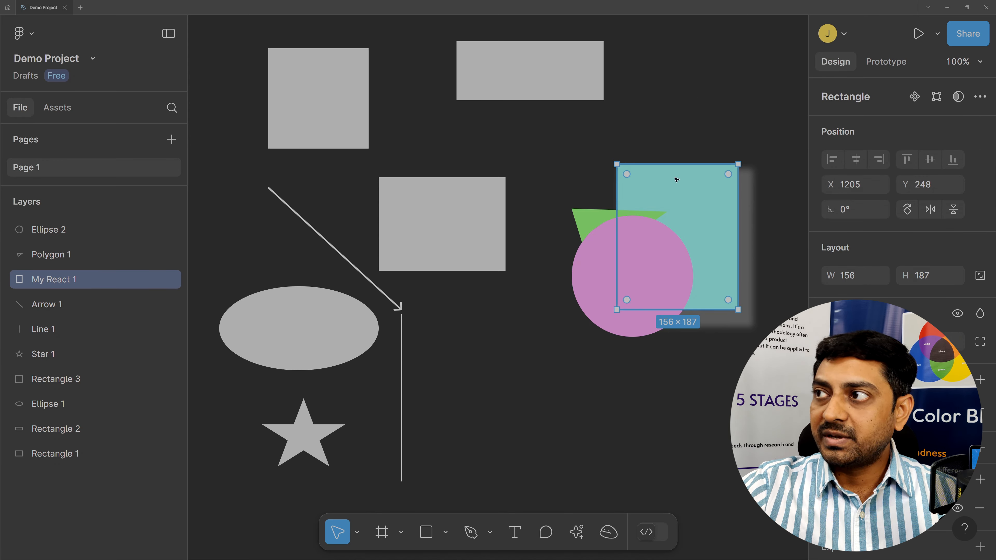
{"action": "right_click", "coordinate": [678, 188]}
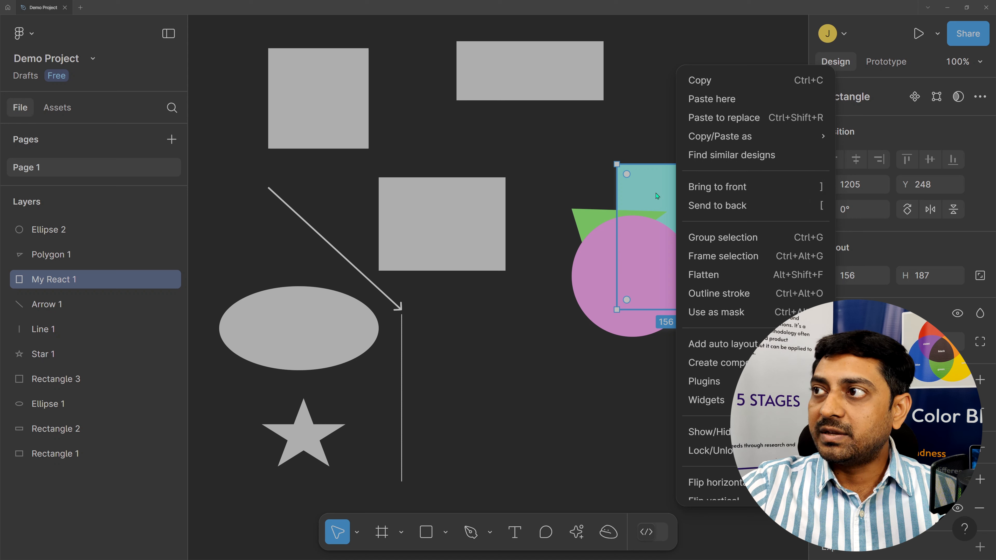
{"action": "left_click", "coordinate": [736, 192]}
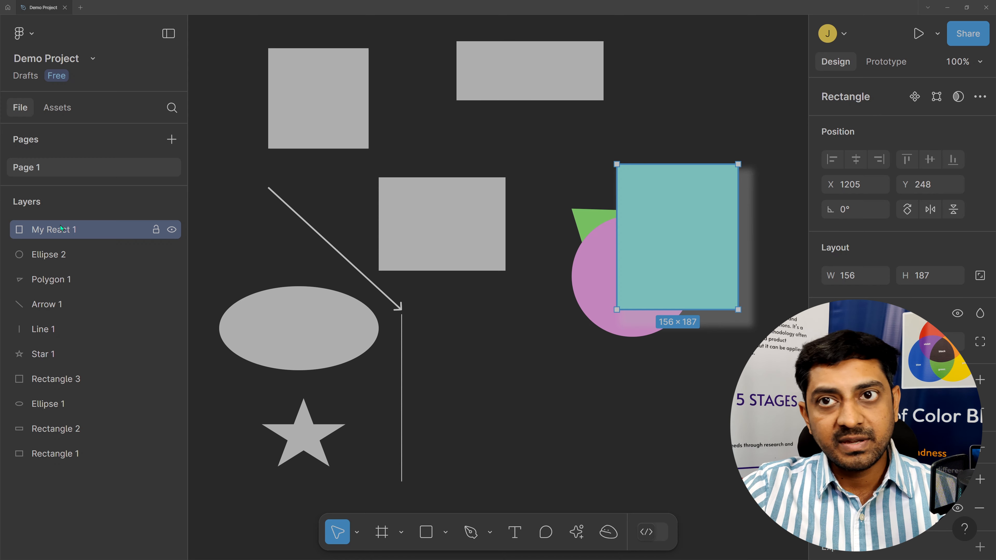
{"action": "left_click", "coordinate": [587, 216]}
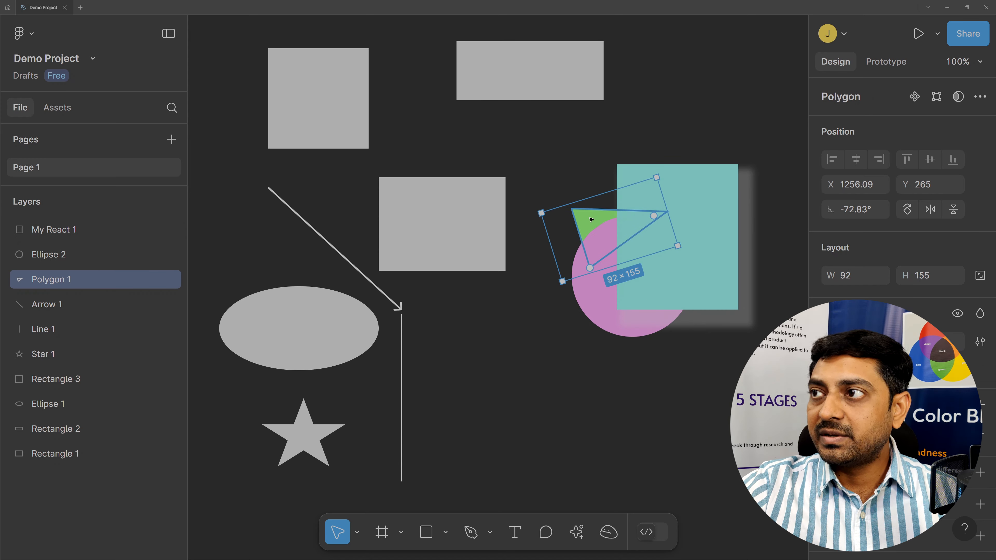
{"action": "right_click", "coordinate": [592, 220]}
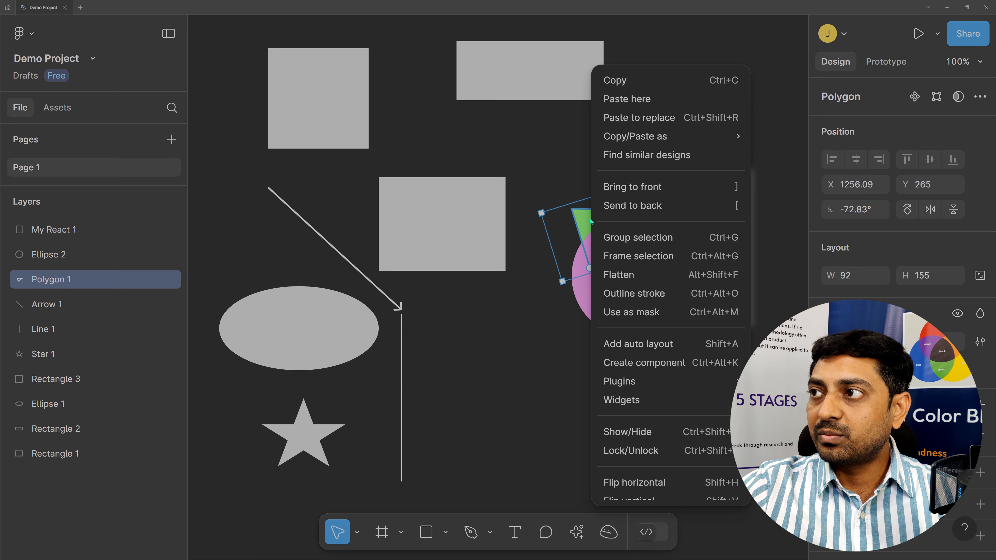
{"action": "left_click", "coordinate": [625, 190]}
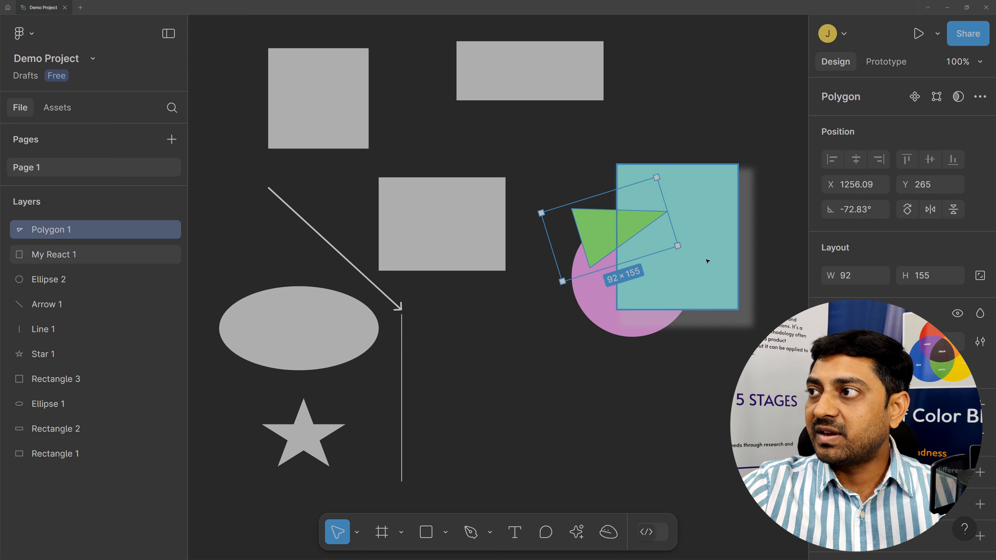
Step: Send the teal rectangle to the back and clear the selection
{"action": "left_click", "coordinate": [723, 208]}
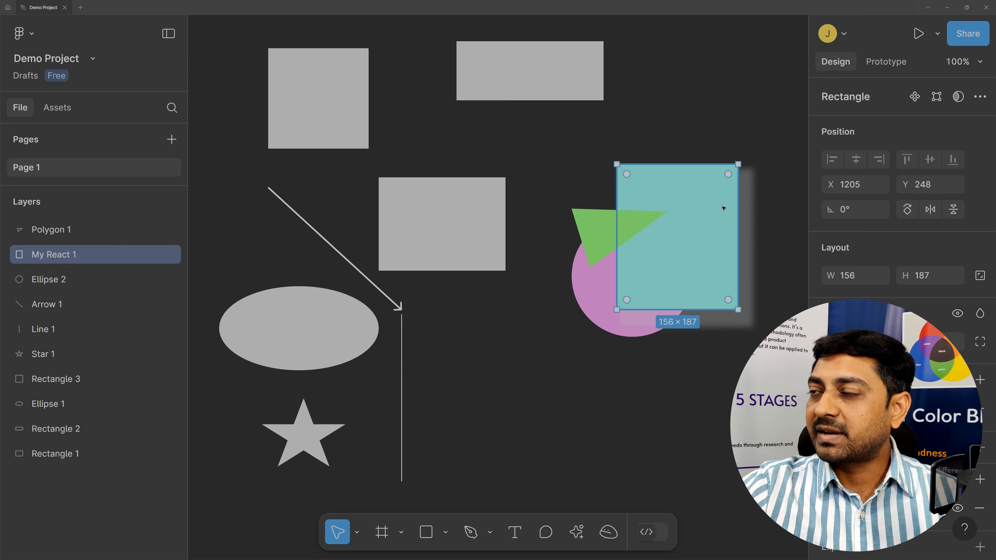
{"action": "right_click", "coordinate": [674, 262]}
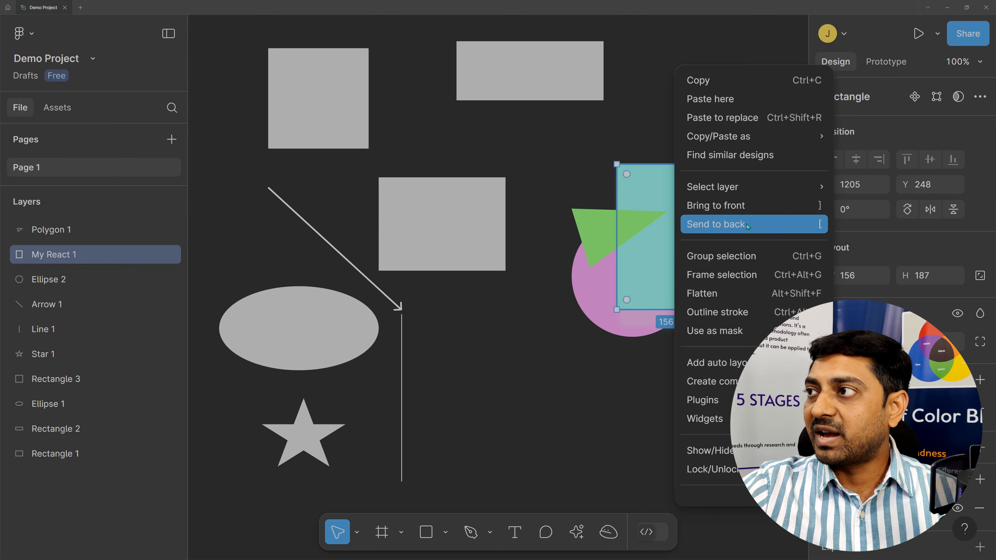
{"action": "left_click", "coordinate": [755, 227]}
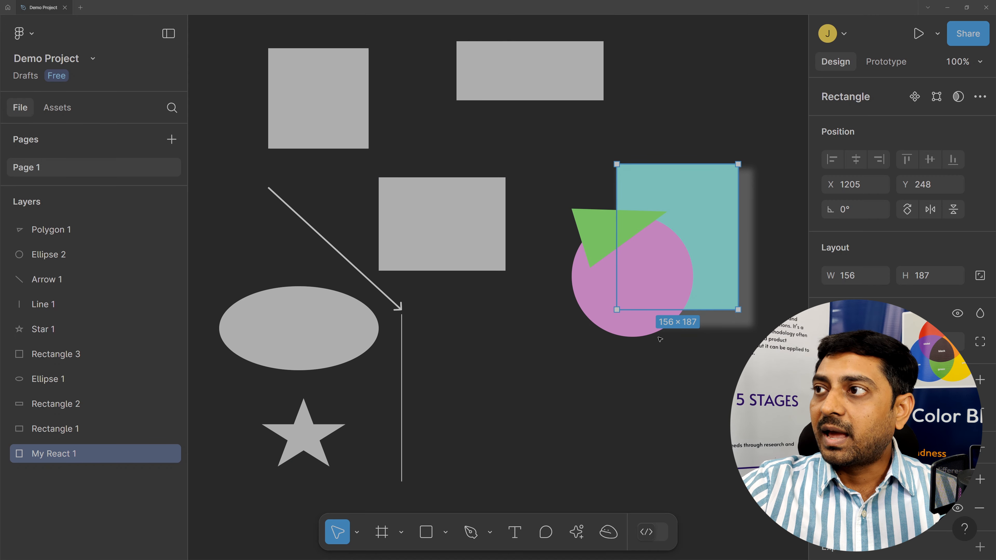
{"action": "key", "text": "Escape"}
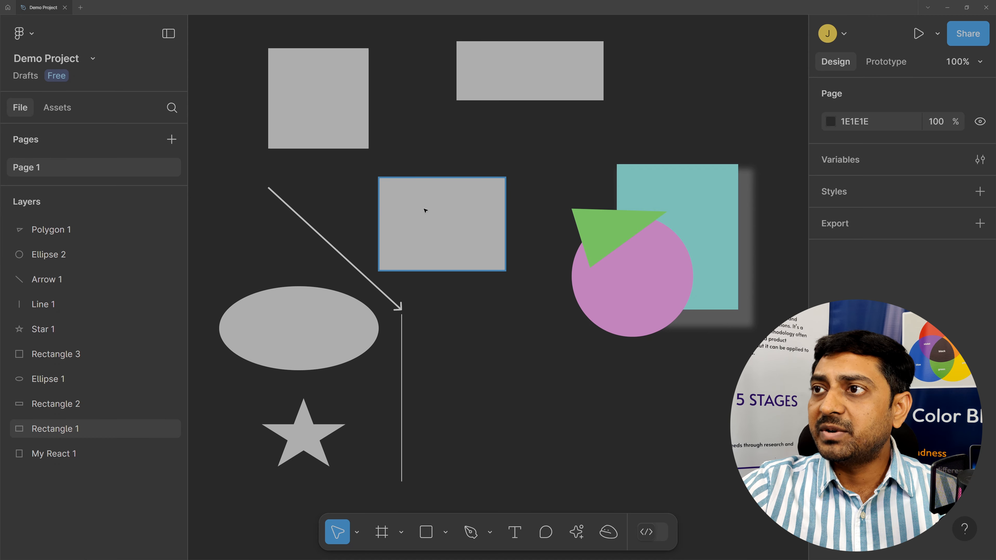
Step: Delete the pink circle and undo the deletion
{"action": "left_click", "coordinate": [447, 209]}
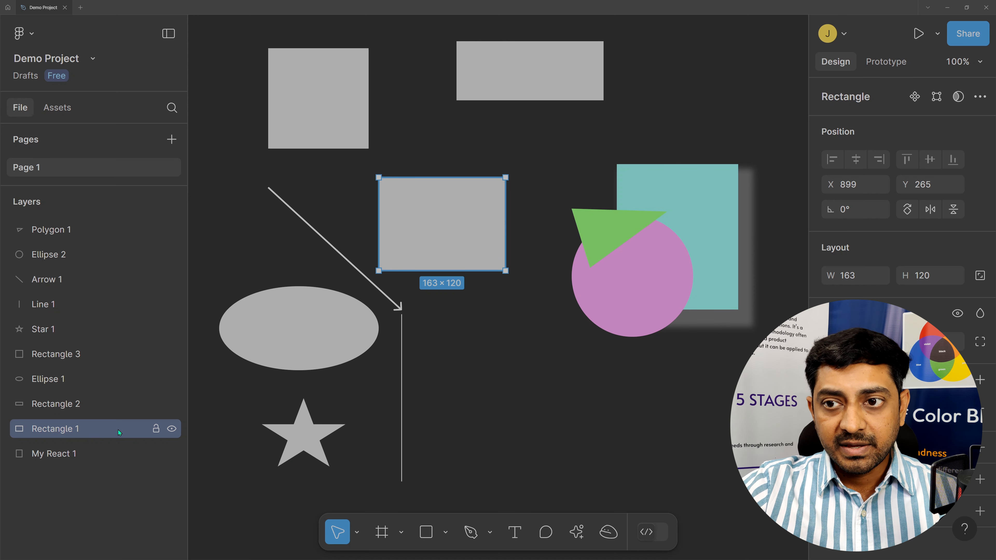
{"action": "left_click", "coordinate": [660, 274]}
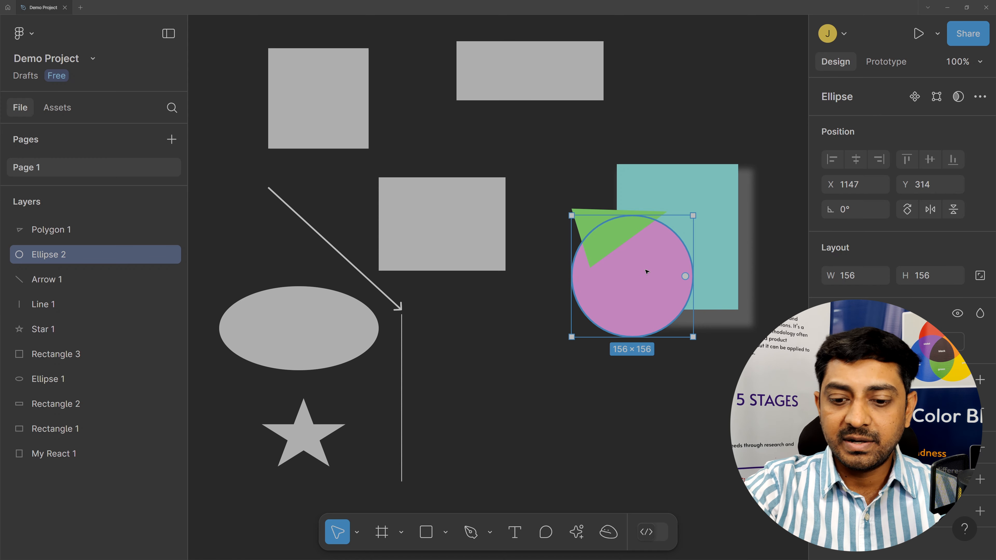
{"action": "key", "text": "Delete"}
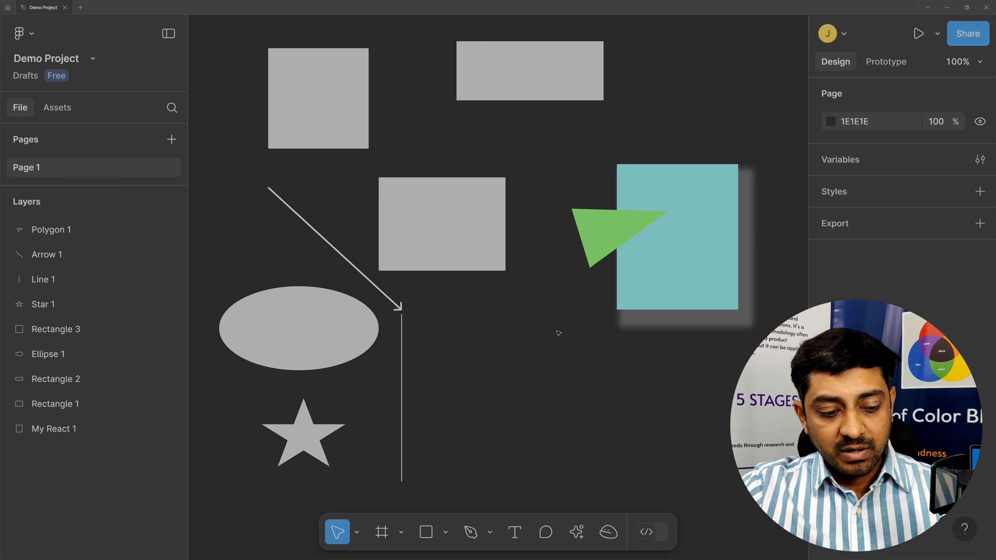
{"action": "key", "text": "ctrl+z"}
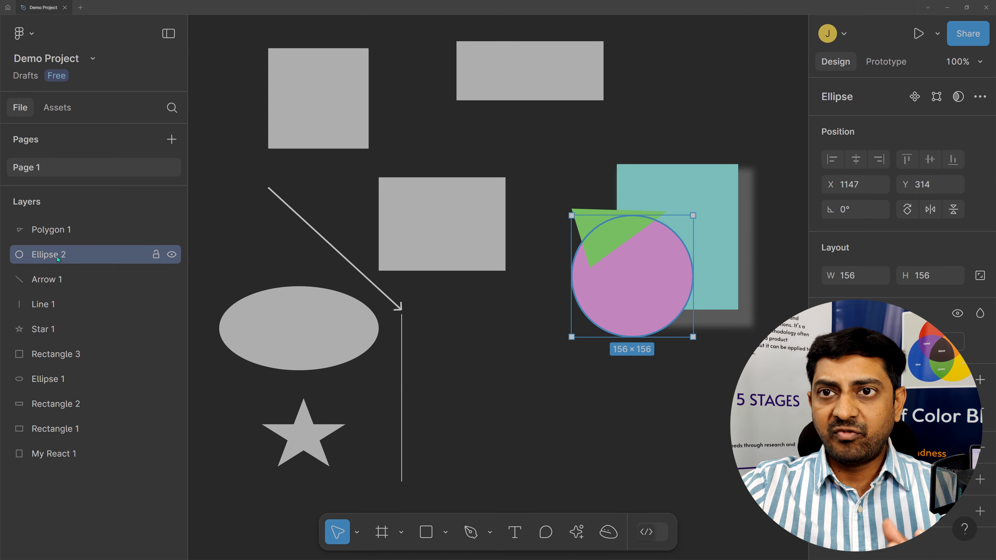
Step: Hide the pink circle's layer, Ellipse 2, and make it visible again
{"action": "left_click", "coordinate": [172, 255]}
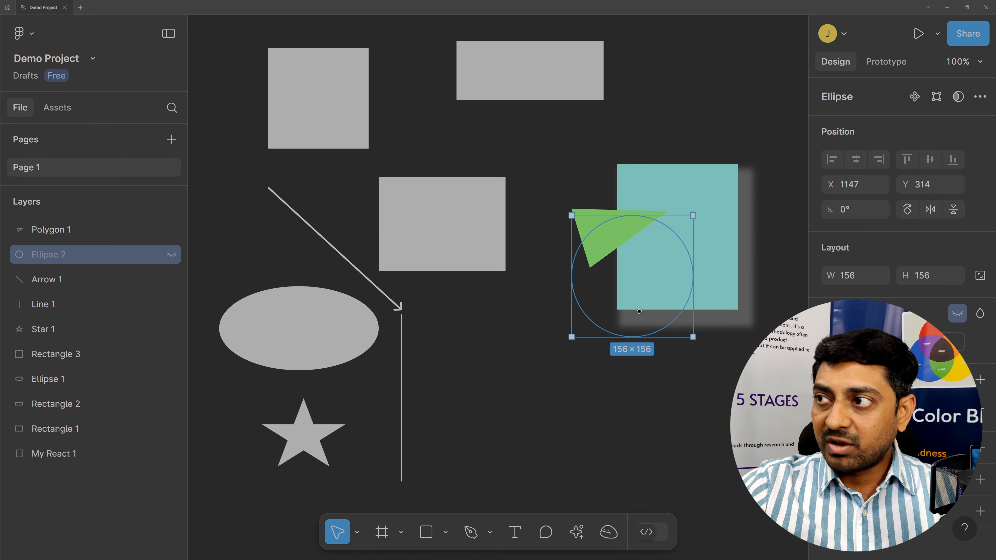
{"action": "left_click", "coordinate": [616, 421]}
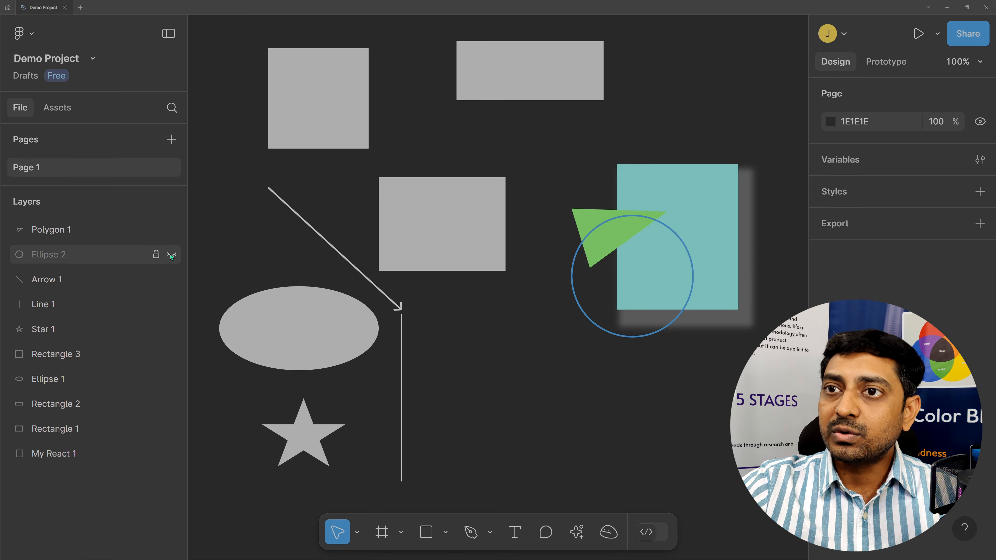
{"action": "left_click", "coordinate": [171, 255]}
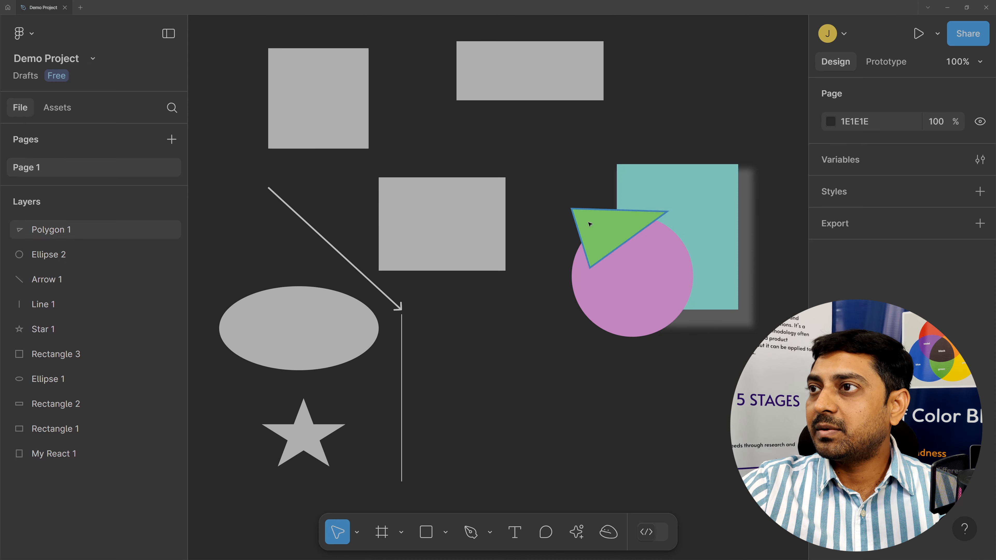
Step: Move the grey rectangle in the middle, Rectangle 1, to about X 911, Y 254 and lock its layer
{"action": "left_click", "coordinate": [594, 228]}
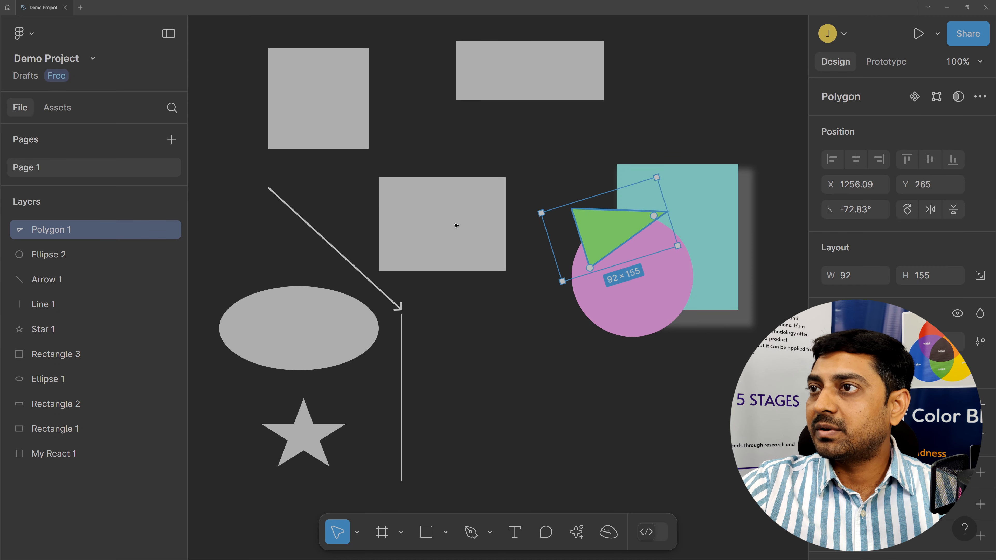
{"action": "left_click", "coordinate": [412, 214]}
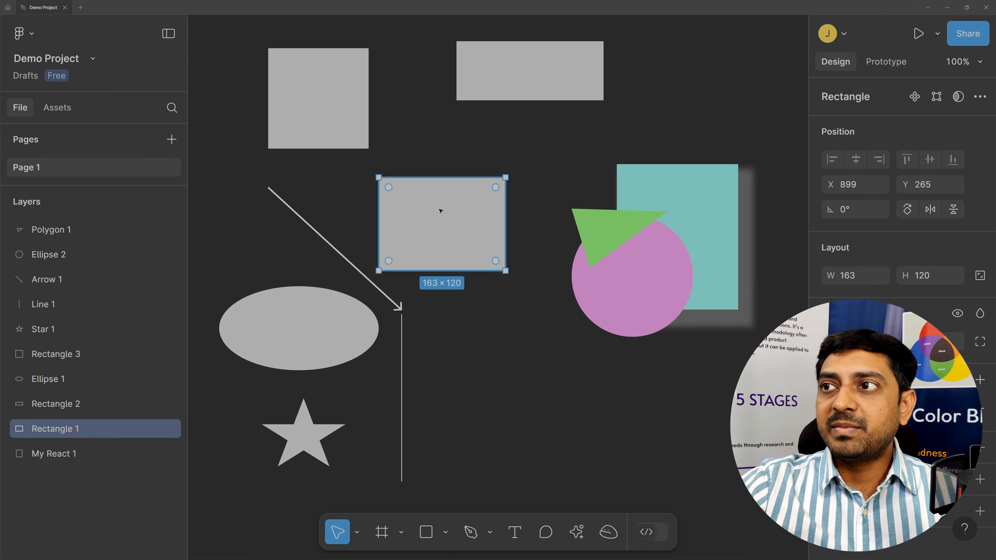
{"action": "mouse_move", "coordinate": [419, 222]}
{"action": "left_mouse_down"}
{"action": "mouse_move", "coordinate": [467, 216]}
{"action": "mouse_move", "coordinate": [429, 215]}
{"action": "left_mouse_up"}
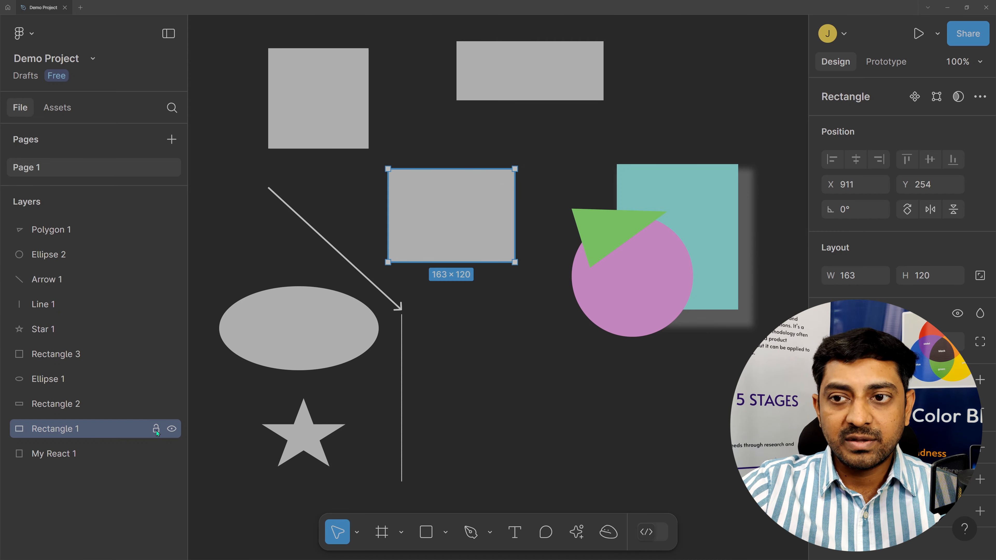
{"action": "left_click", "coordinate": [156, 429]}
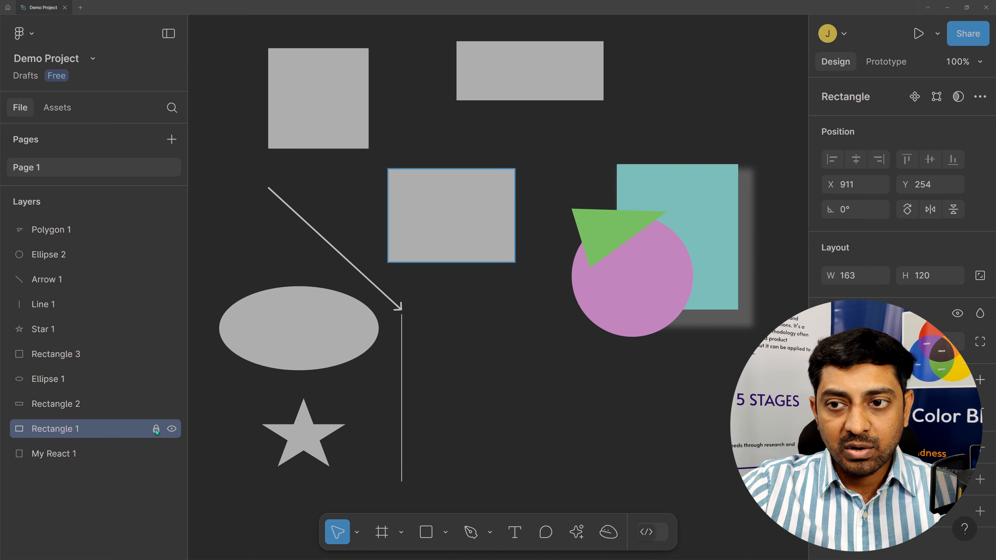
Step: Try to select and move the locked grey rectangle on the canvas
{"action": "left_click", "coordinate": [470, 203]}
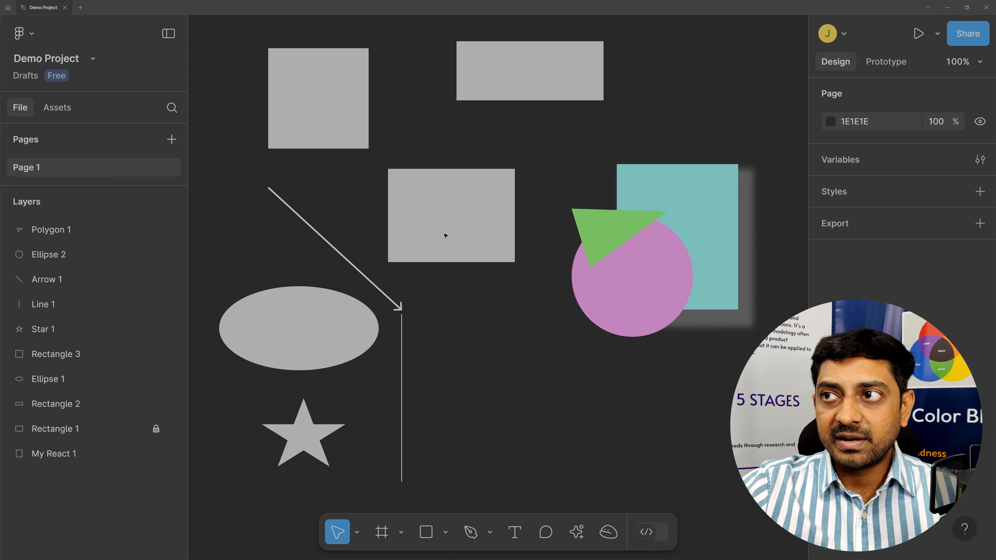
{"action": "left_click_drag", "start_coordinate": [434, 231], "coordinate": [624, 126]}
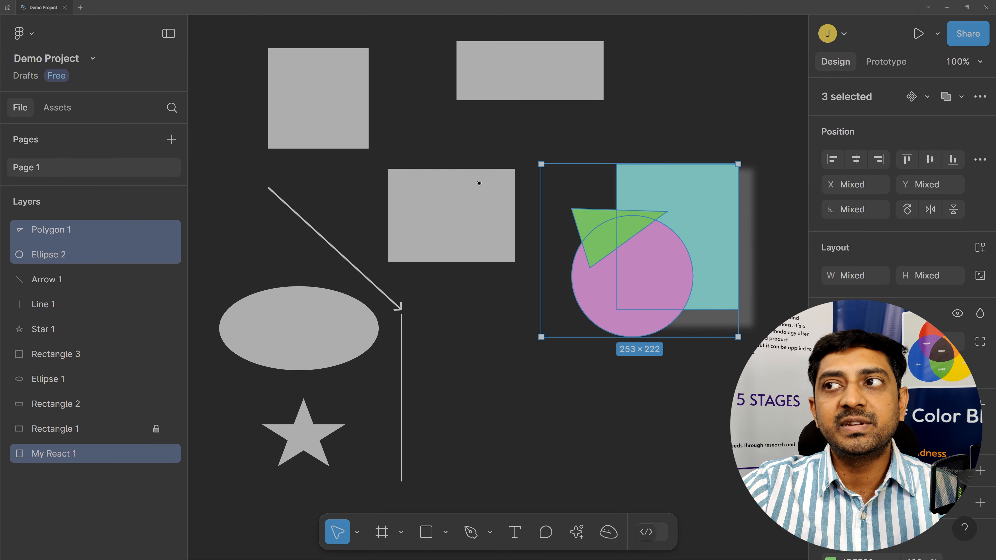
Step: Move the wide grey rectangle near the top slightly down and right, and try to select the locked grey rectangle below it
{"action": "left_click", "coordinate": [463, 191]}
{"action": "mouse_move", "coordinate": [512, 71]}
{"action": "left_mouse_down"}
{"action": "mouse_move", "coordinate": [474, 98]}
{"action": "mouse_move", "coordinate": [523, 84]}
{"action": "left_mouse_up"}
{"action": "left_click", "coordinate": [411, 182]}
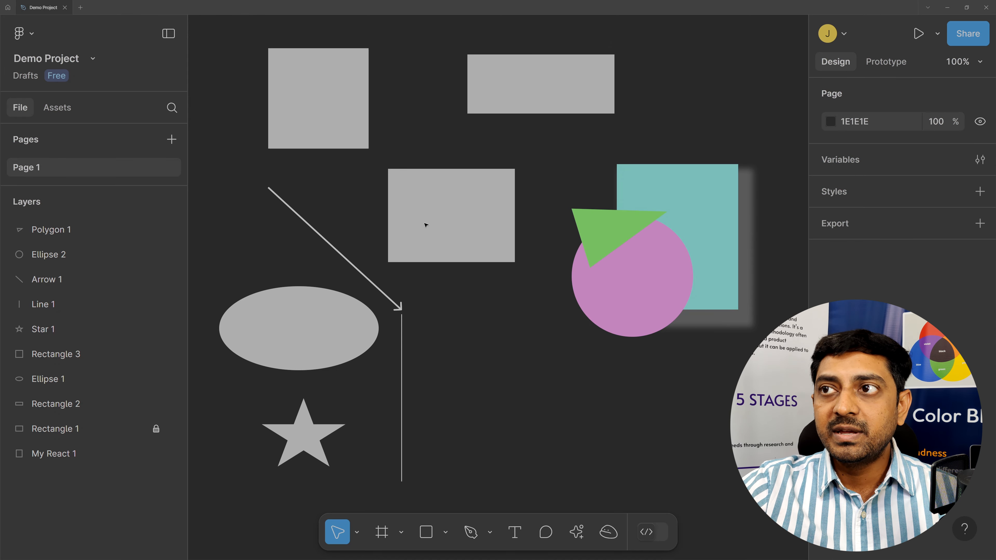
{"action": "left_click_drag", "start_coordinate": [378, 160], "coordinate": [500, 302]}
{"action": "left_click", "coordinate": [465, 225]}
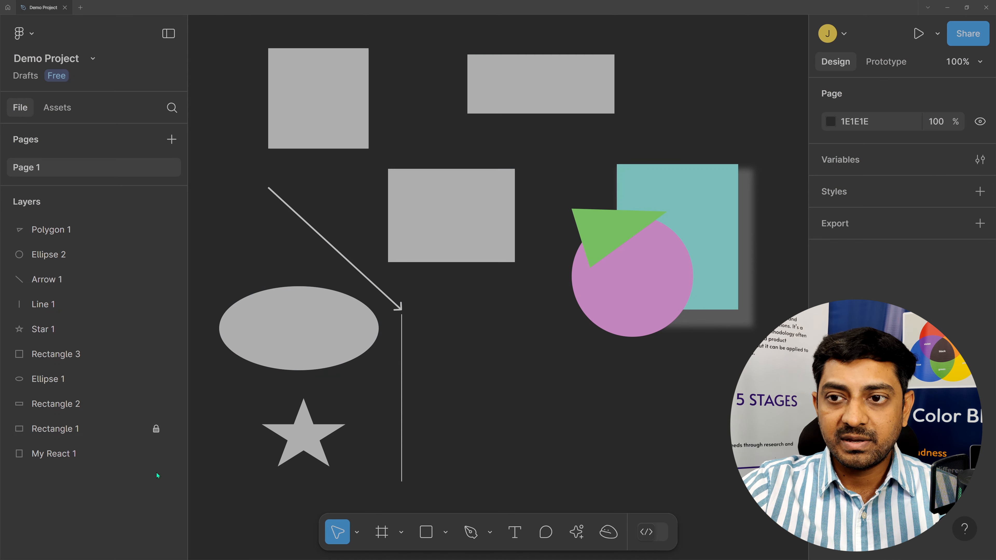
Step: Unlock the Rectangle 1 layer and move that grey rectangle slightly right and up
{"action": "left_click", "coordinate": [156, 431]}
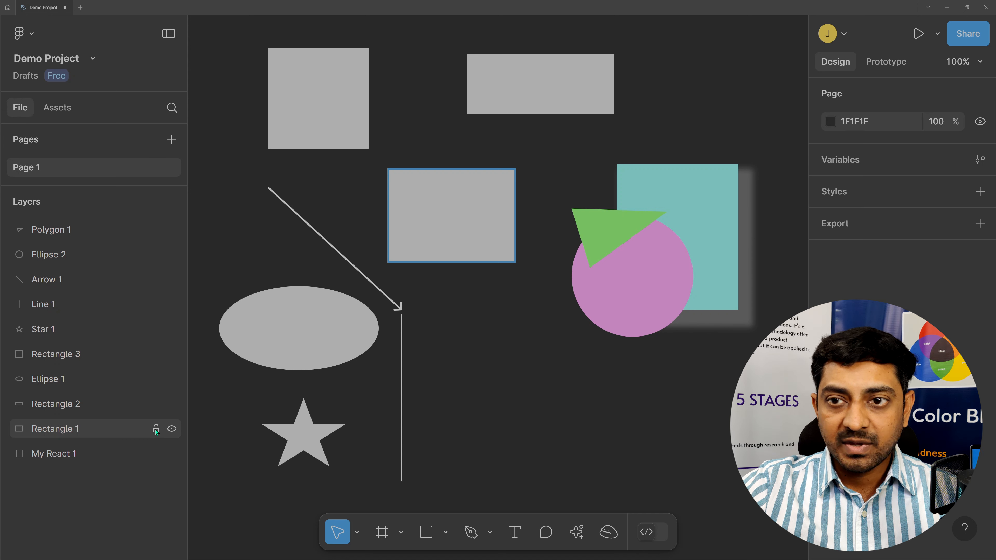
{"action": "left_click_drag", "start_coordinate": [420, 227], "coordinate": [484, 238]}
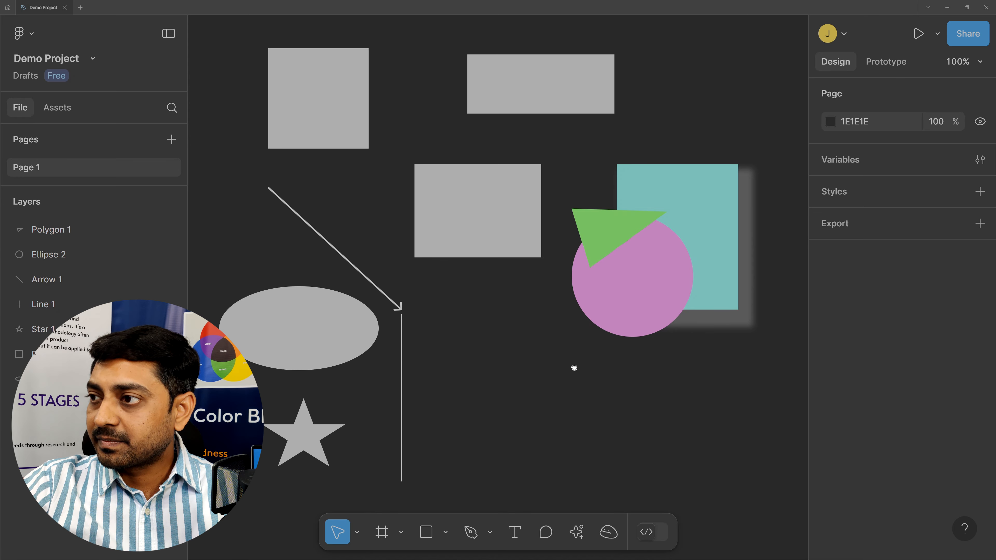
Step: Place the image HomePage-VeryLoFi.jpg on the canvas to the right of the shapes, at about X 1024, Y -788
{"action": "left_click_drag", "start_coordinate": [574, 366], "coordinate": [331, 363]}
{"action": "left_click_drag", "start_coordinate": [750, 350], "coordinate": [538, 349]}
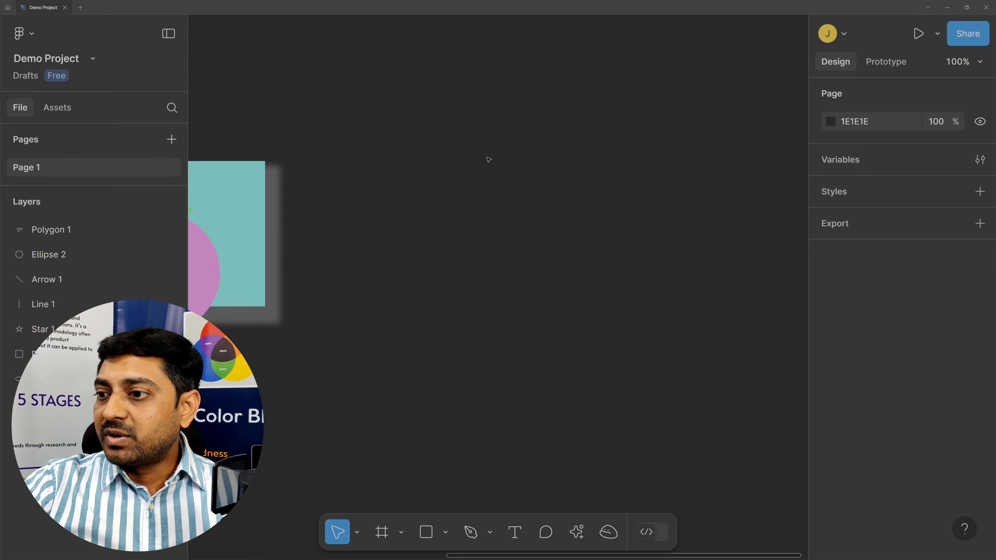
{"action": "left_click", "coordinate": [445, 533]}
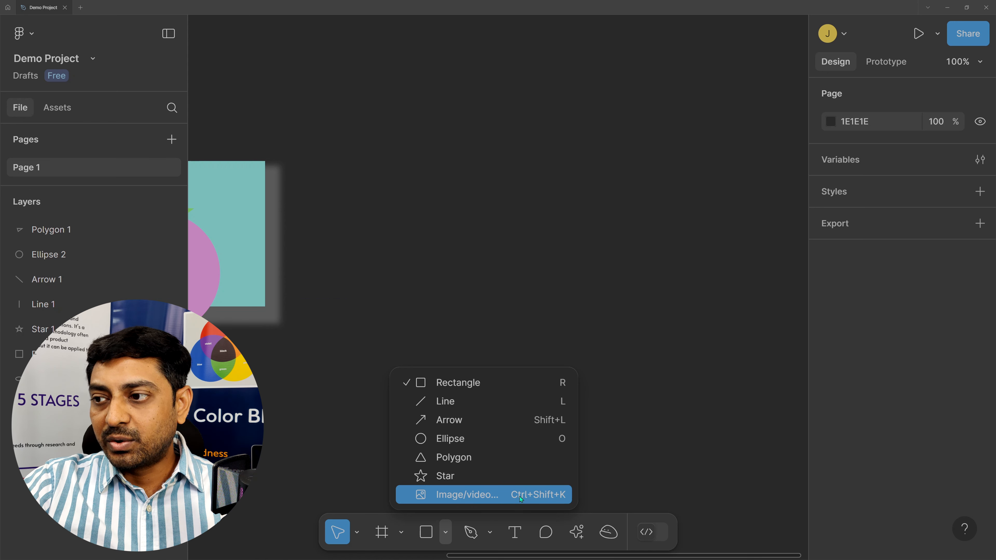
{"action": "left_click", "coordinate": [442, 496]}
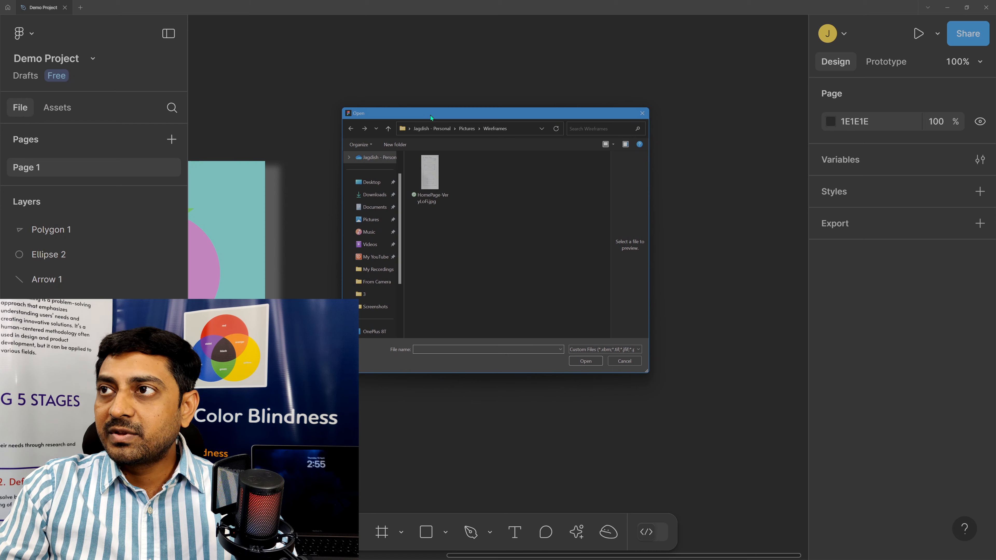
{"action": "left_click", "coordinate": [426, 181]}
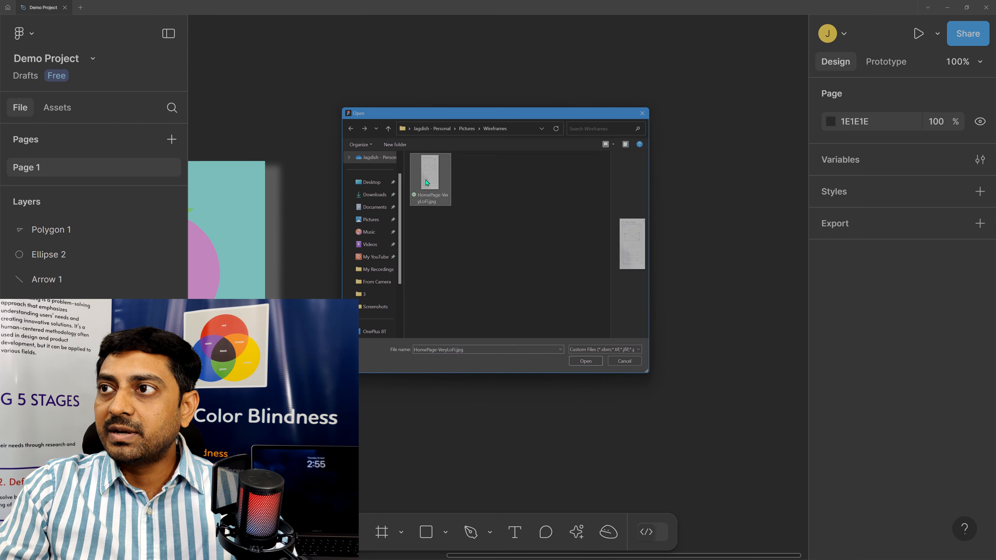
{"action": "left_click", "coordinate": [588, 360]}
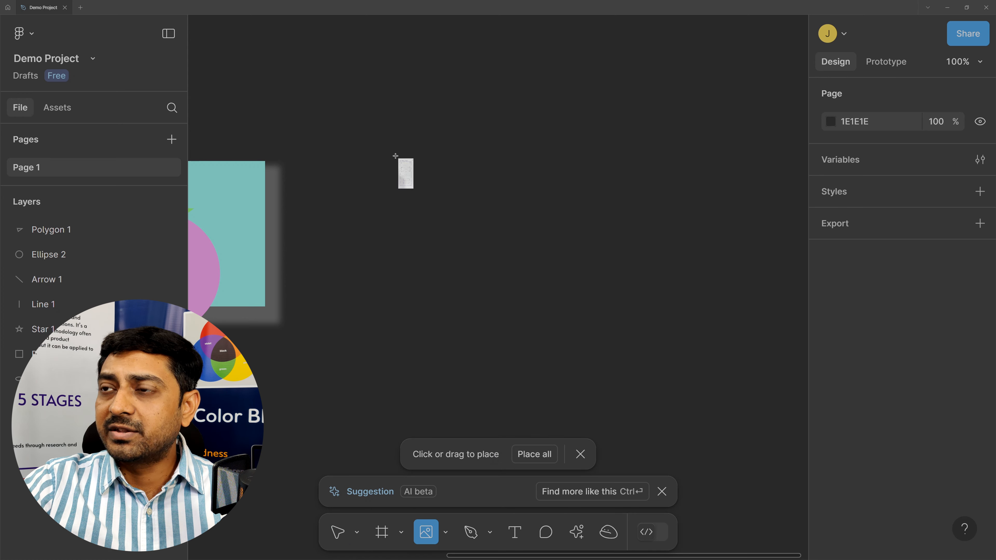
{"action": "left_click", "coordinate": [357, 55]}
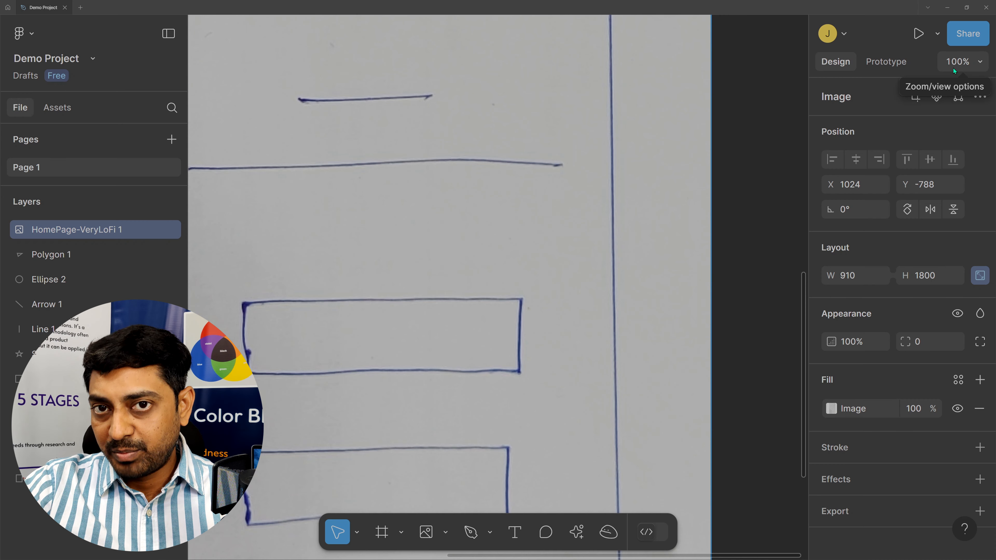
Step: Zoom in to 200% on the placed wireframe image and zoom back out to examine the whole Home Page sketch
{"action": "left_click", "coordinate": [981, 63]}
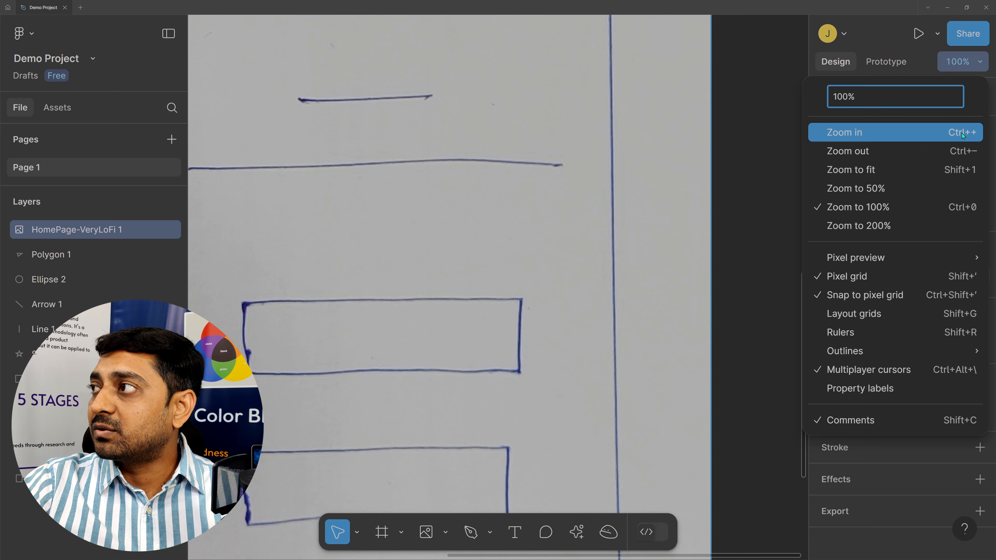
{"action": "left_click", "coordinate": [893, 135]}
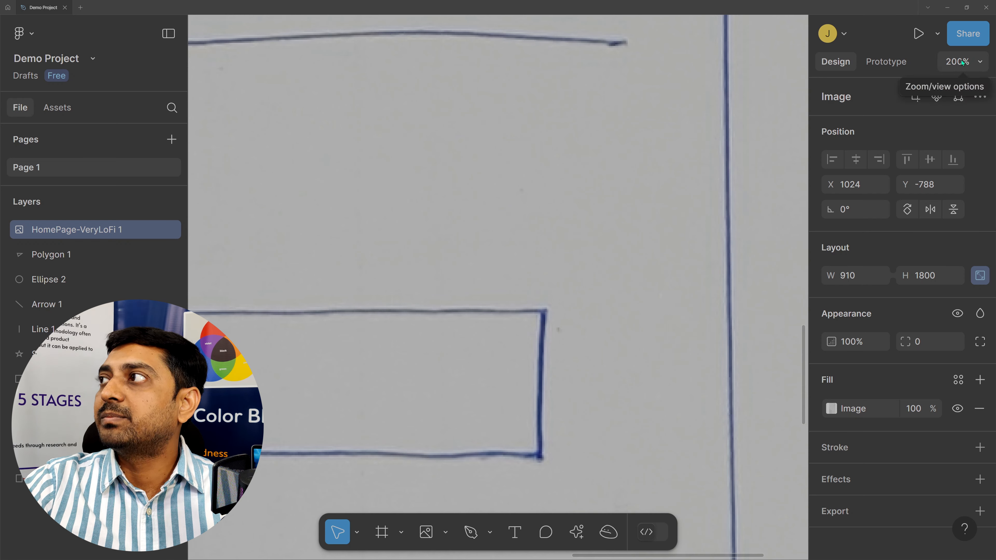
{"action": "left_click", "coordinate": [975, 62]}
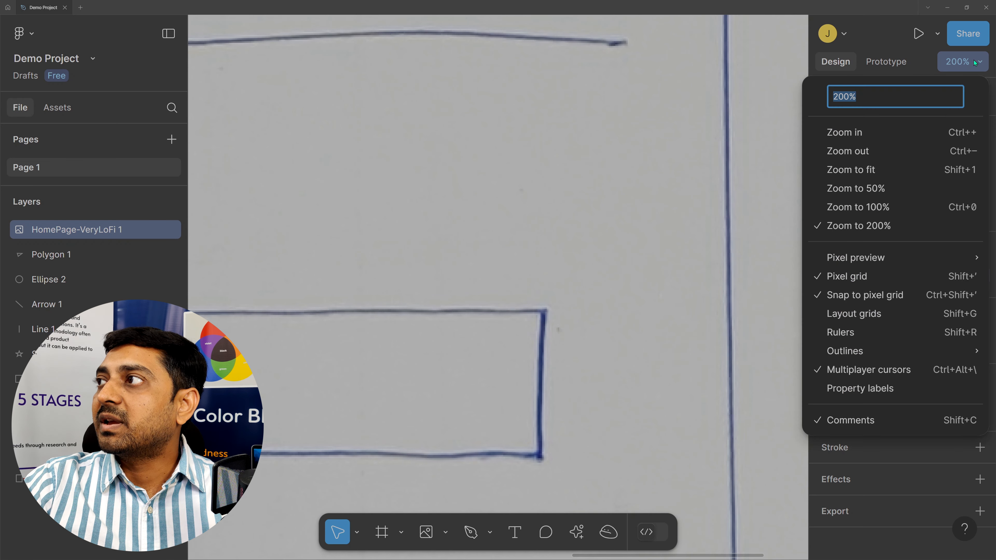
{"action": "left_click", "coordinate": [884, 150]}
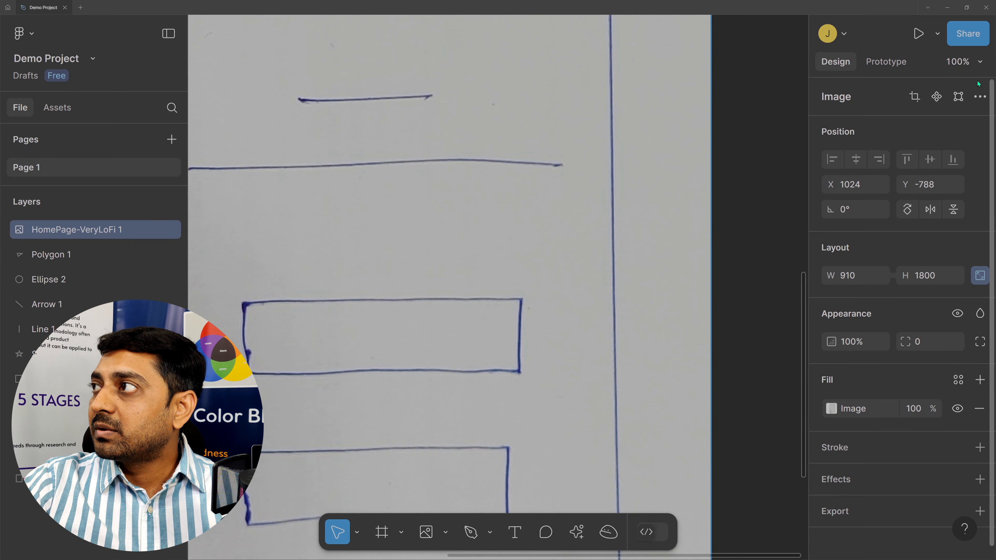
{"action": "left_click", "coordinate": [976, 62]}
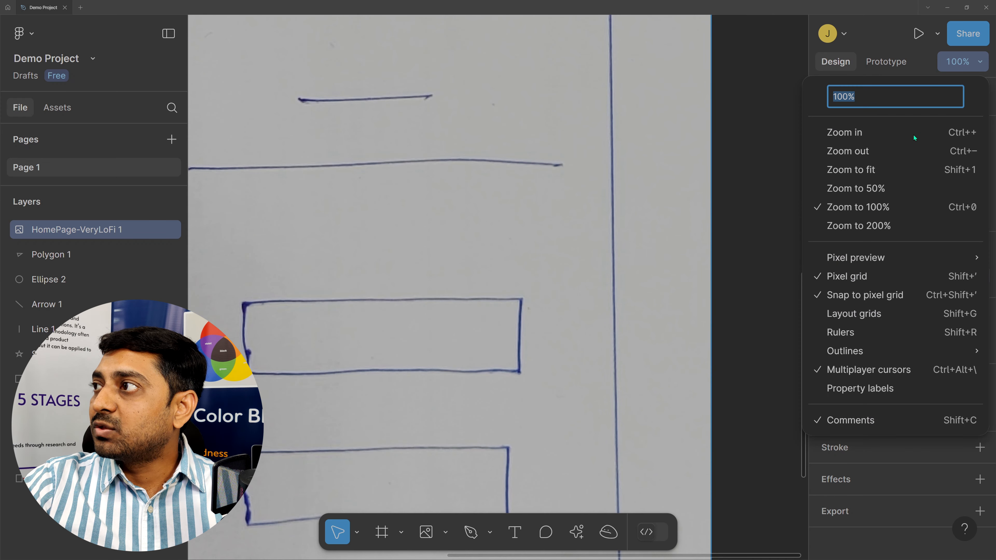
{"action": "left_click", "coordinate": [868, 154]}
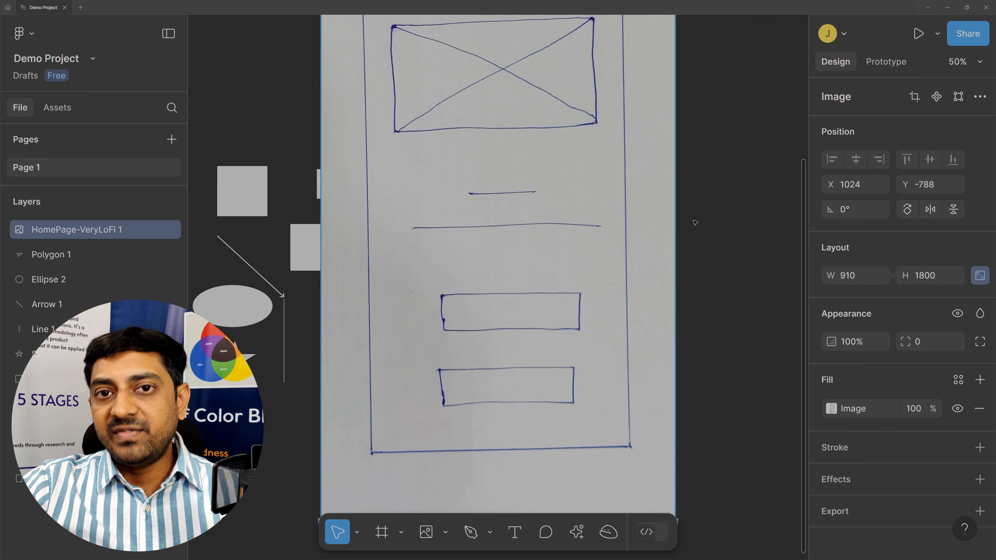
{"action": "scroll", "coordinate": [695, 222], "scroll_direction": "down", "scroll_amount": 5}
{"action": "scroll", "coordinate": [695, 222], "scroll_direction": "up", "scroll_amount": 2}
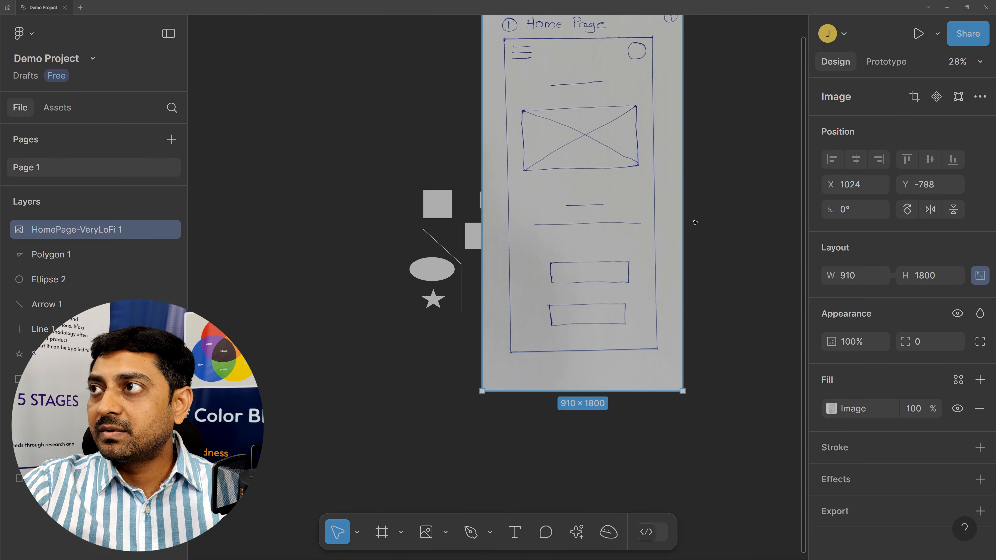
{"action": "scroll", "coordinate": [695, 223], "scroll_direction": "down", "scroll_amount": 1}
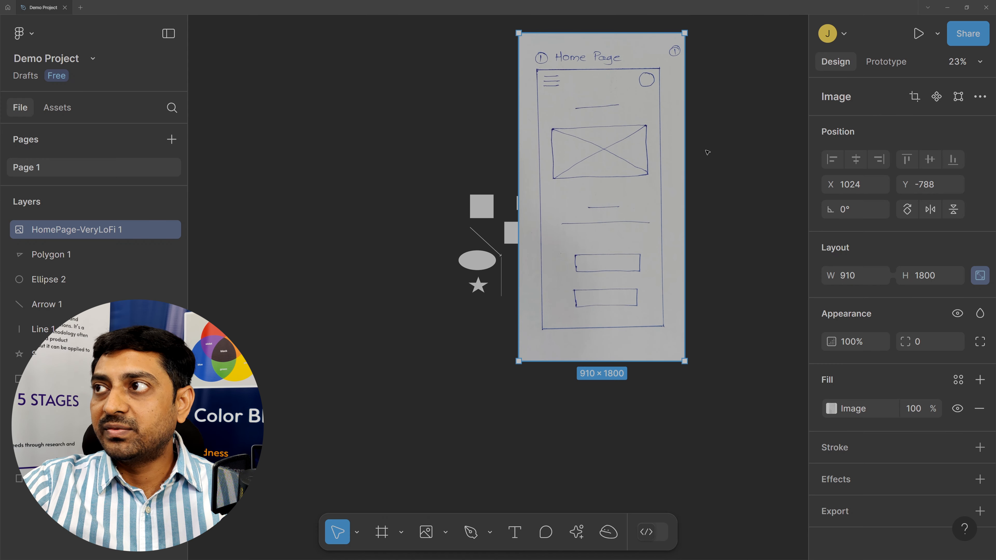
{"action": "scroll", "coordinate": [709, 146], "scroll_direction": "down", "scroll_amount": 1}
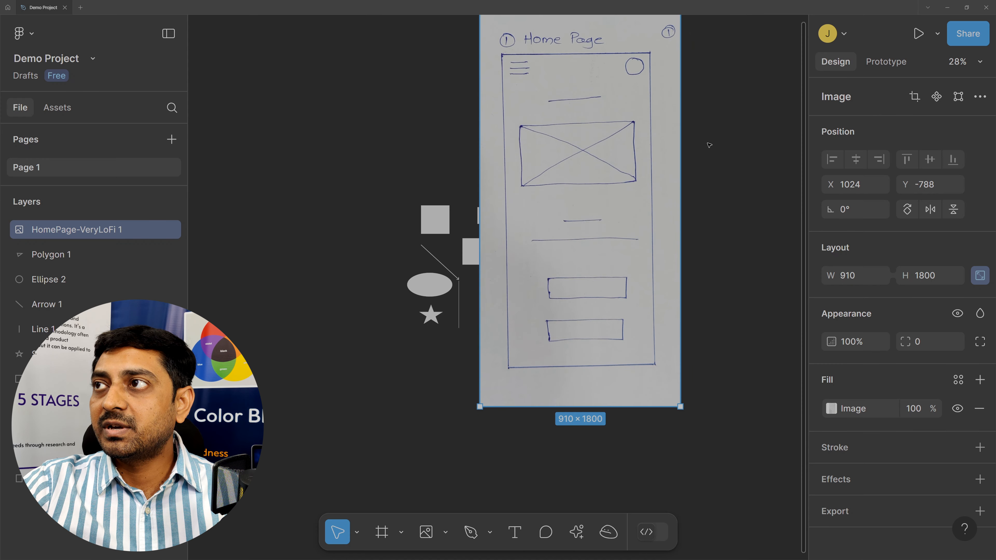
{"action": "scroll", "coordinate": [709, 146], "scroll_direction": "up", "scroll_amount": 2}
{"action": "scroll", "coordinate": [709, 145], "scroll_direction": "down", "scroll_amount": 2}
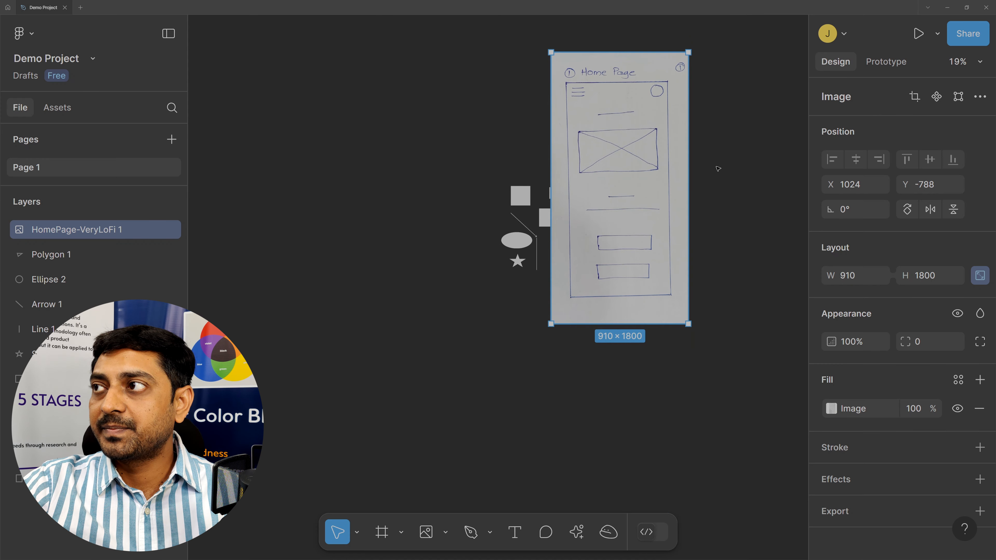
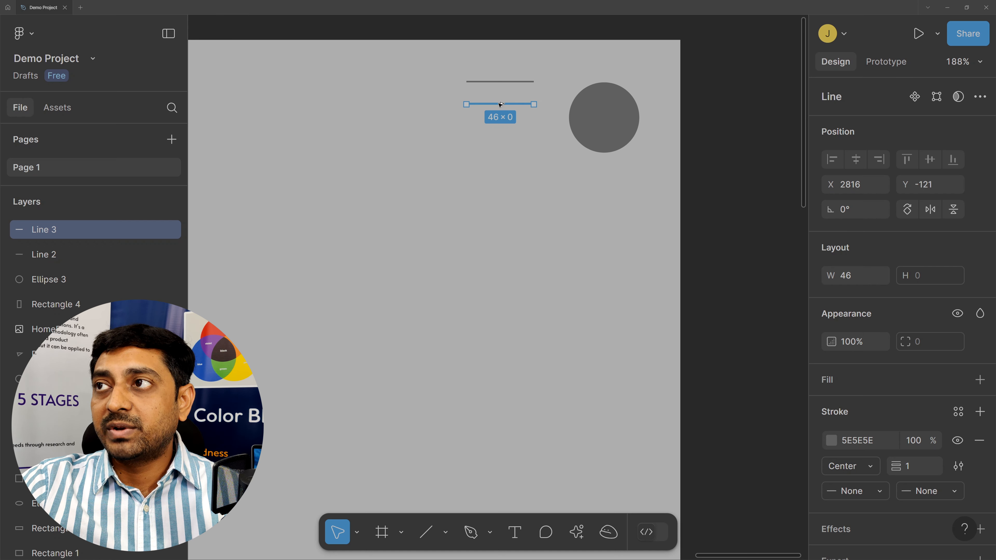
Step: Duplicate the lower menu line 13 px below itself and move the top line down to about Y -133
{"action": "mouse_move", "coordinate": [501, 105]}
{"action": "left_mouse_down"}
{"action": "mouse_move", "coordinate": [493, 134]}
{"action": "mouse_move", "coordinate": [510, 136]}
{"action": "mouse_move", "coordinate": [500, 123]}
{"action": "left_mouse_up"}
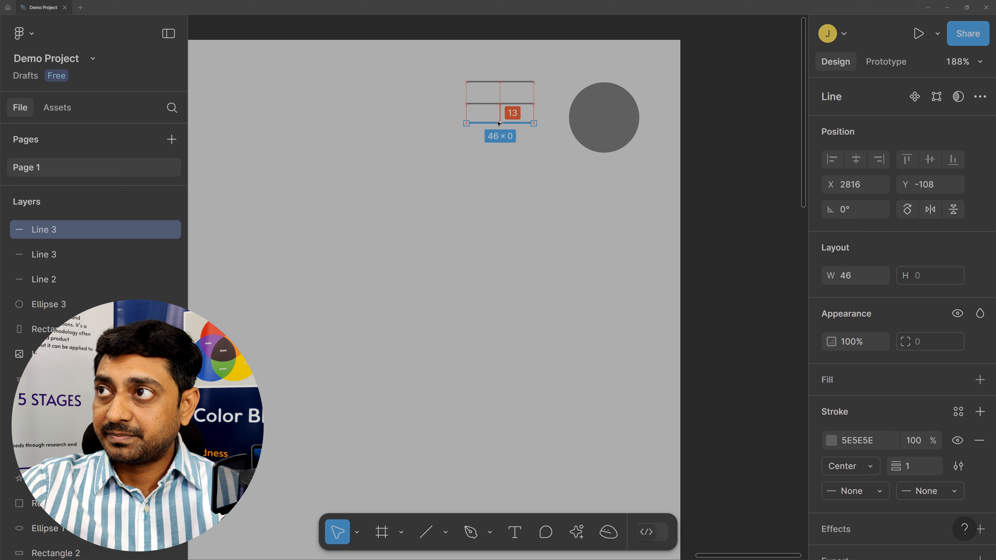
{"action": "left_click_drag", "start_coordinate": [521, 82], "coordinate": [520, 88]}
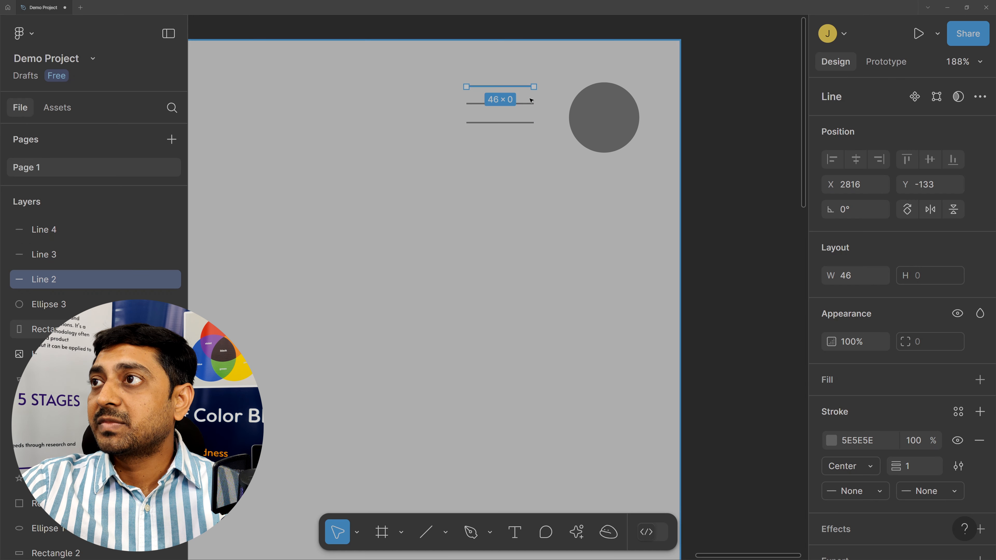
Step: Select the three menu lines together and stretch their spacing to an overall height of about 48 px
{"action": "left_click", "coordinate": [522, 104], "text": "shift"}
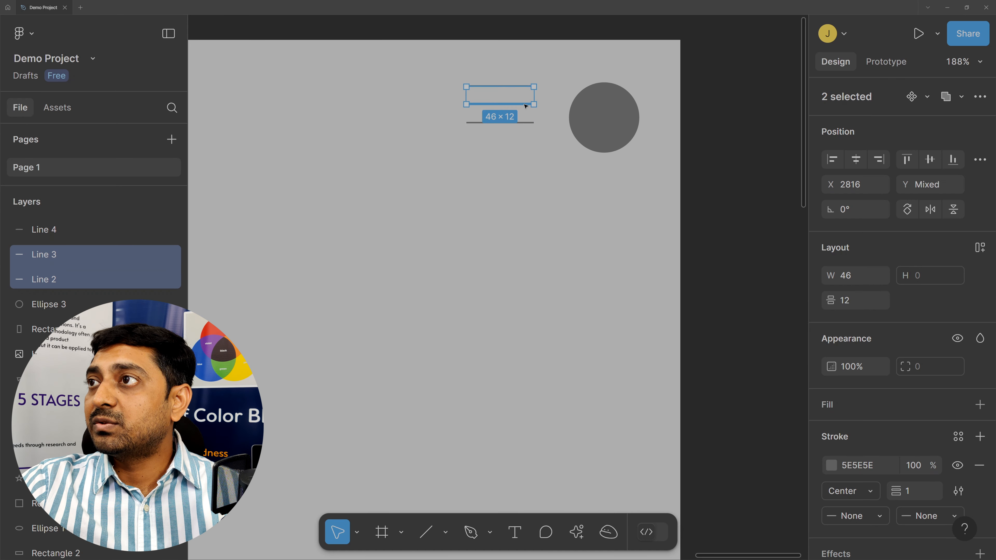
{"action": "left_click", "coordinate": [524, 124], "text": "shift"}
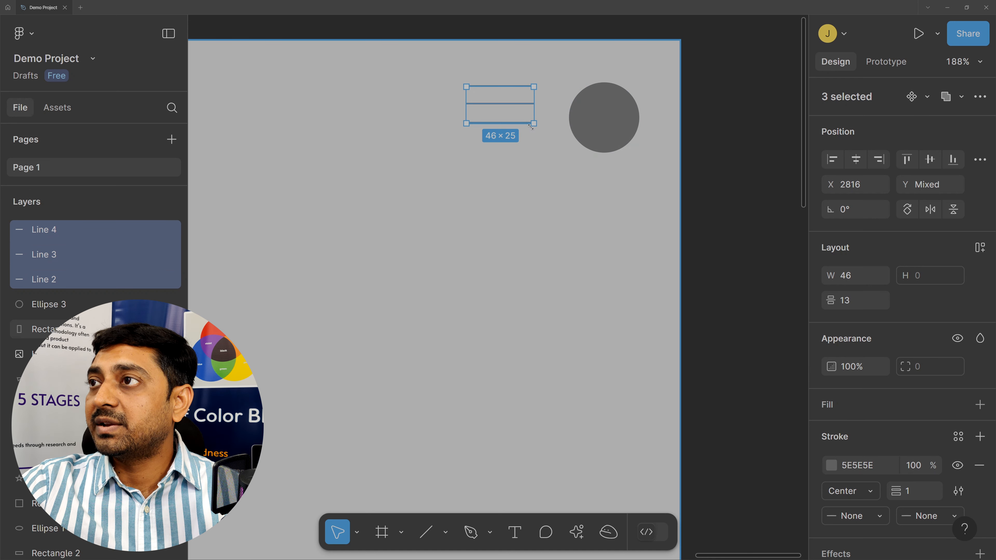
{"action": "left_click_drag", "start_coordinate": [524, 127], "coordinate": [521, 153]}
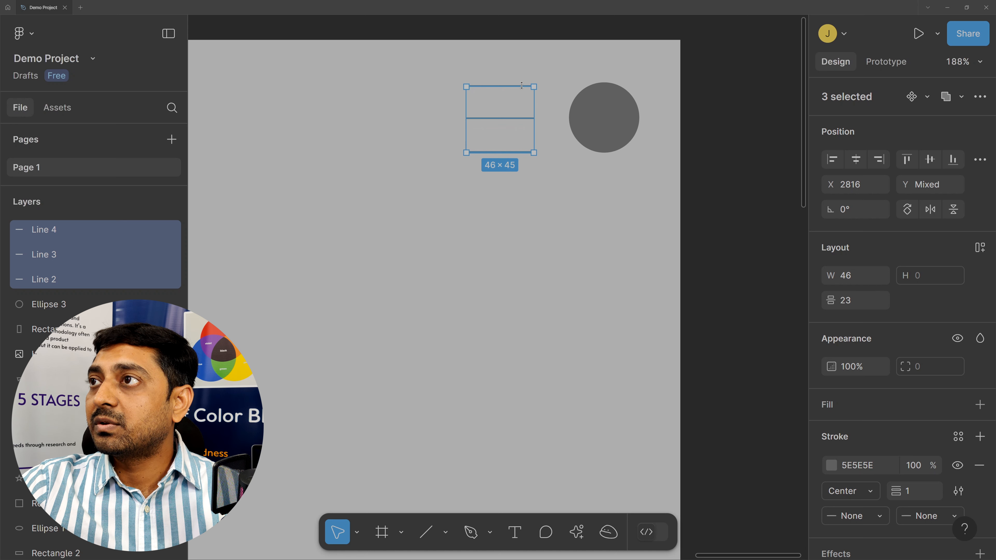
{"action": "left_click_drag", "start_coordinate": [520, 81], "coordinate": [520, 79]}
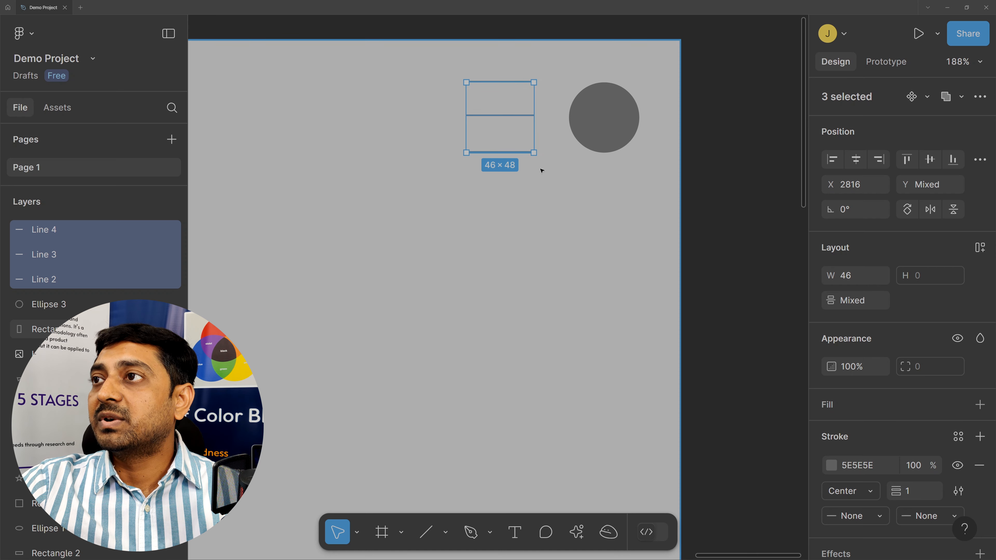
Step: Reselect the three menu lines and set their stroke weight to 5
{"action": "mouse_move", "coordinate": [514, 115]}
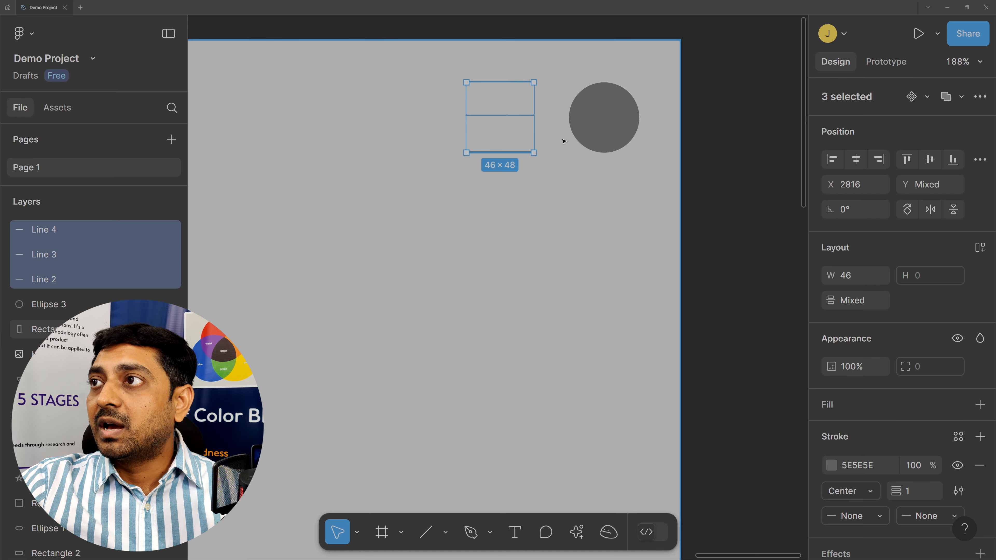
{"action": "left_click", "coordinate": [516, 162]}
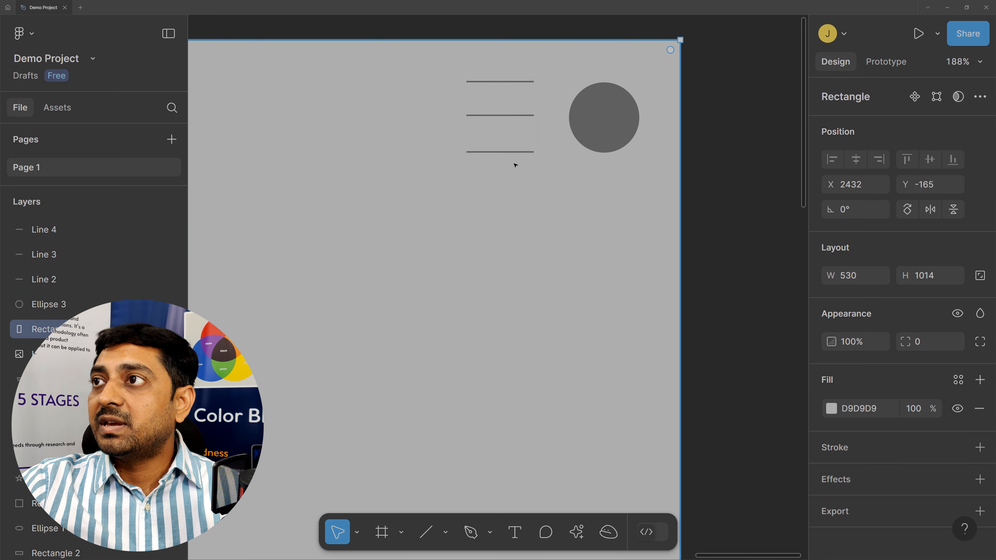
{"action": "left_click", "coordinate": [496, 83]}
{"action": "left_click", "coordinate": [494, 115], "text": "shift"}
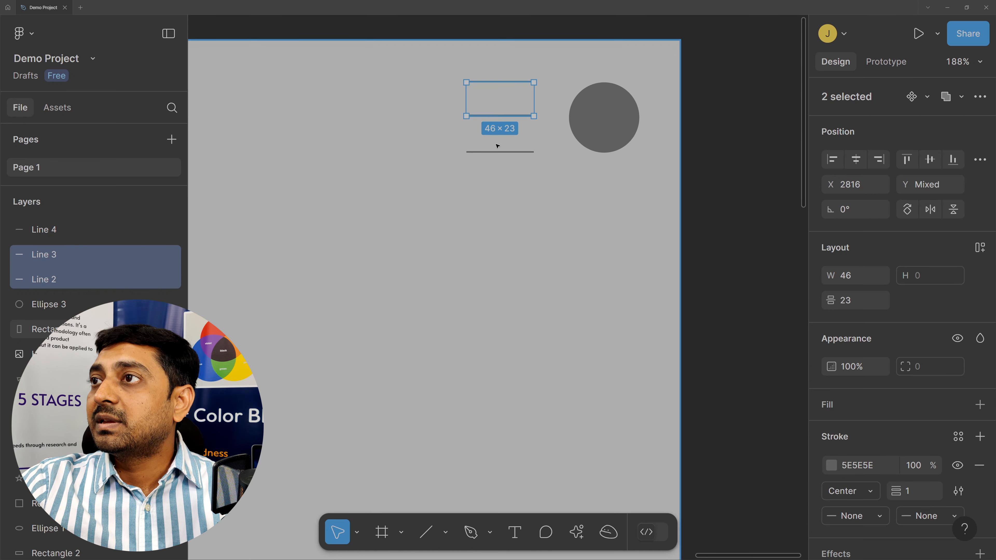
{"action": "left_click", "coordinate": [496, 152], "text": "shift"}
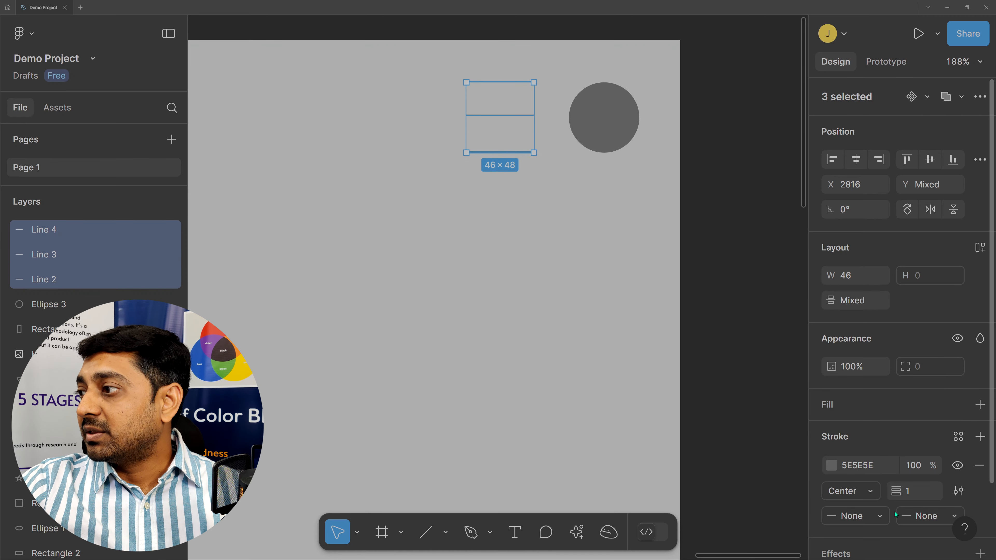
{"action": "left_click_drag", "start_coordinate": [898, 493], "coordinate": [905, 494]}
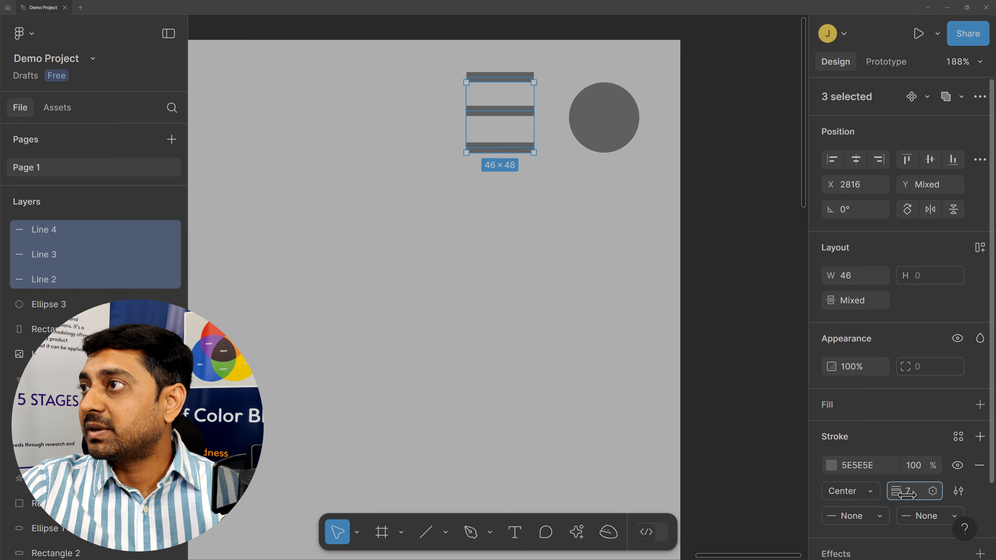
{"action": "left_click_drag", "start_coordinate": [906, 494], "coordinate": [903, 494]}
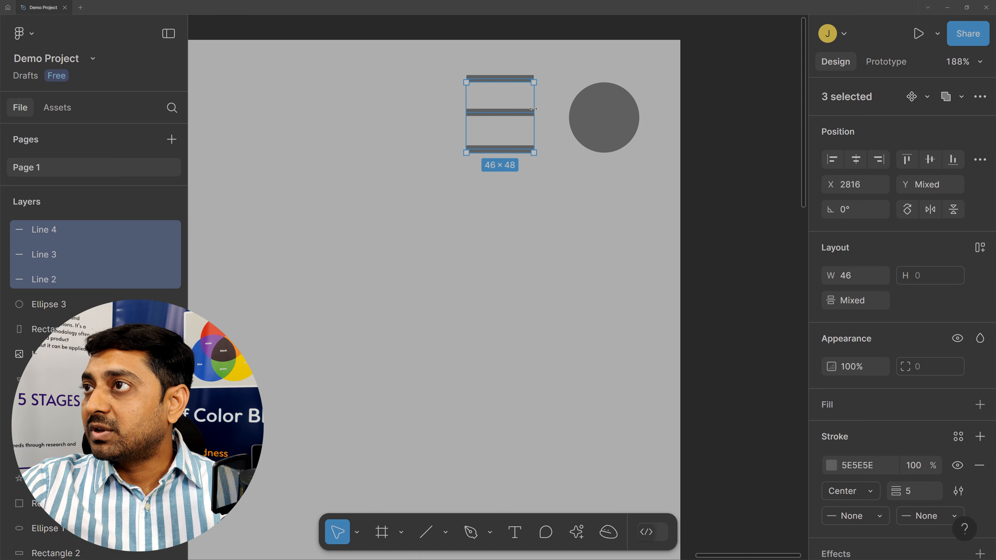
Step: Give the three selected menu lines Round end points and compress their overall height to about 38 px
{"action": "mouse_move", "coordinate": [487, 113]}
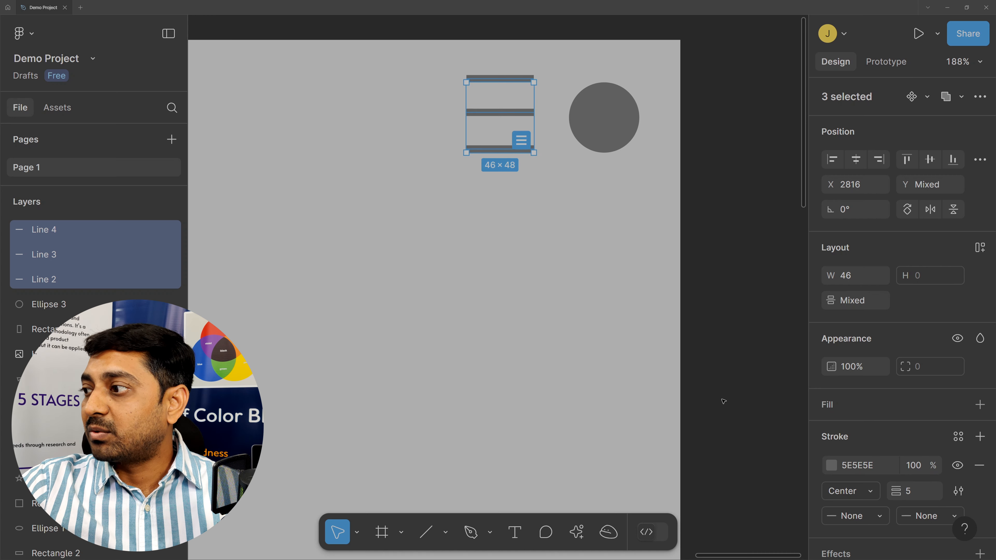
{"action": "left_click", "coordinate": [857, 518]}
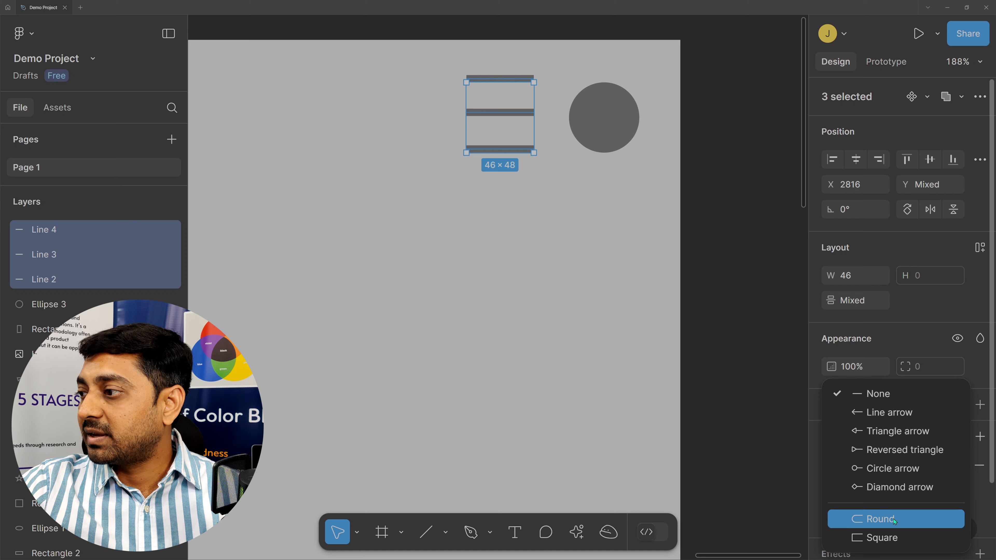
{"action": "left_click", "coordinate": [873, 519]}
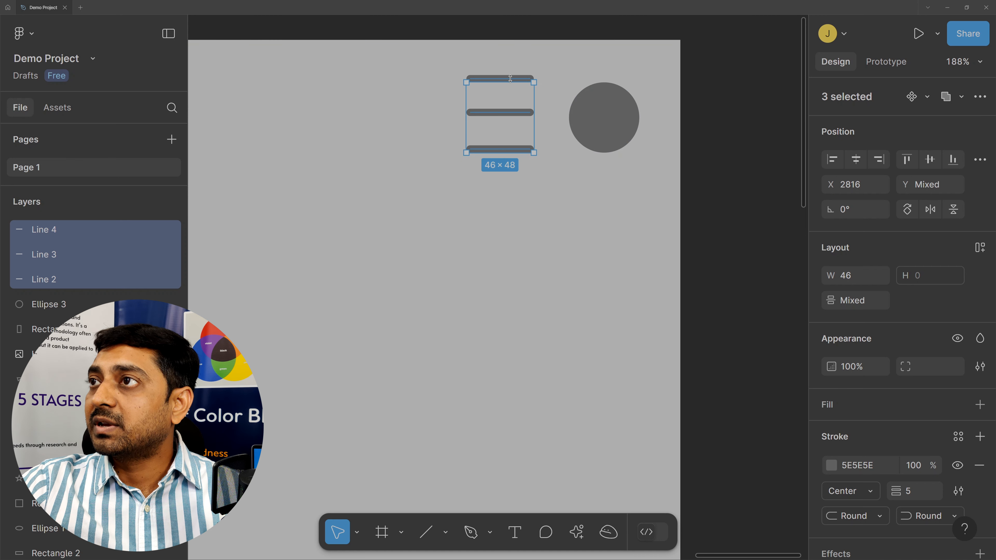
{"action": "left_click_drag", "start_coordinate": [510, 86], "coordinate": [510, 85]}
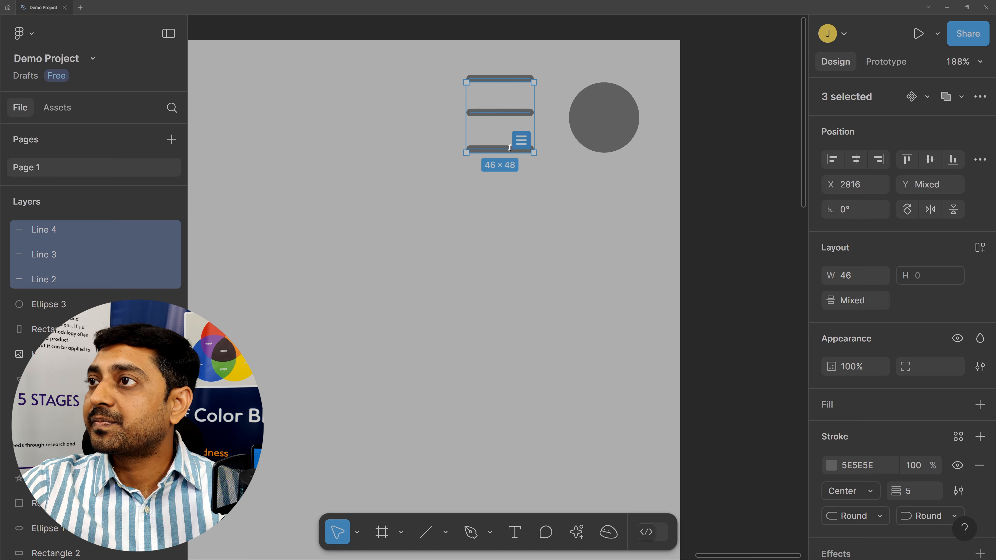
{"action": "left_click_drag", "start_coordinate": [510, 147], "coordinate": [510, 142]}
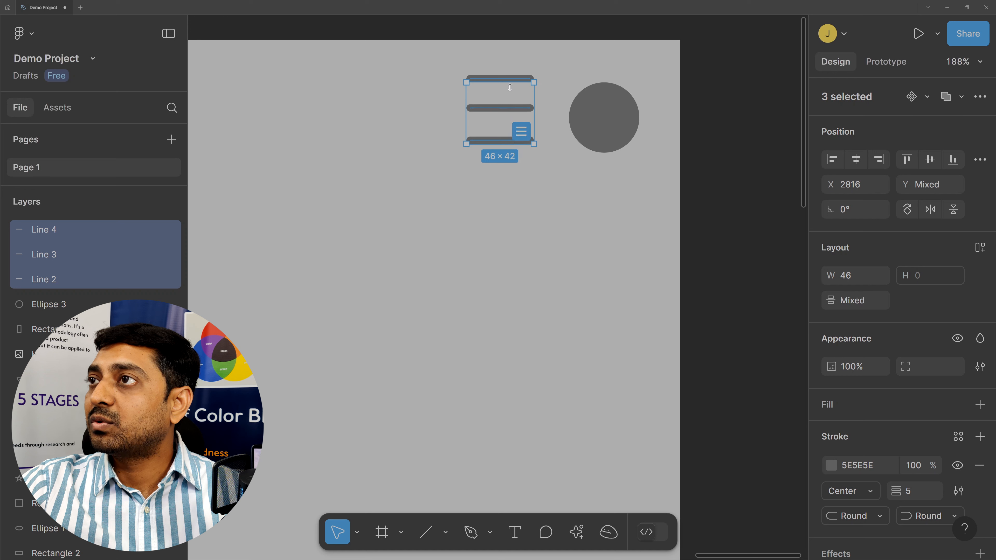
{"action": "left_click_drag", "start_coordinate": [511, 86], "coordinate": [511, 88]}
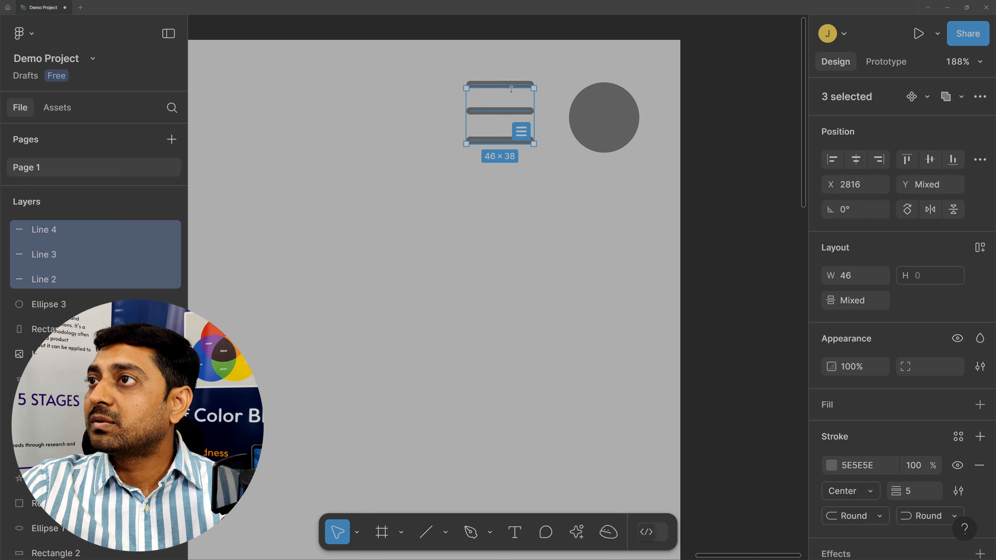
Step: Move the lowest menu line up to about Y -97 to even out the spacing
{"action": "left_click", "coordinate": [507, 150]}
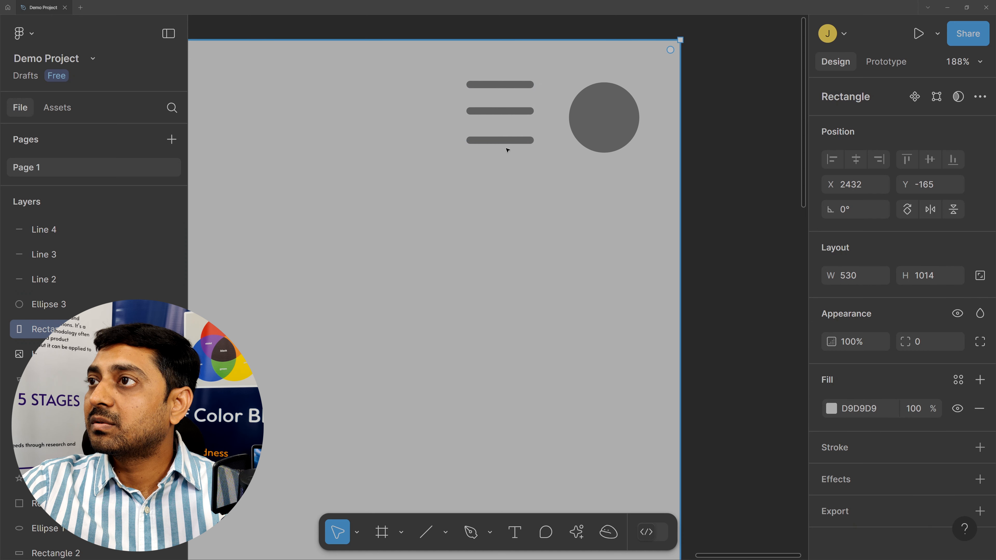
{"action": "left_click_drag", "start_coordinate": [507, 138], "coordinate": [507, 137]}
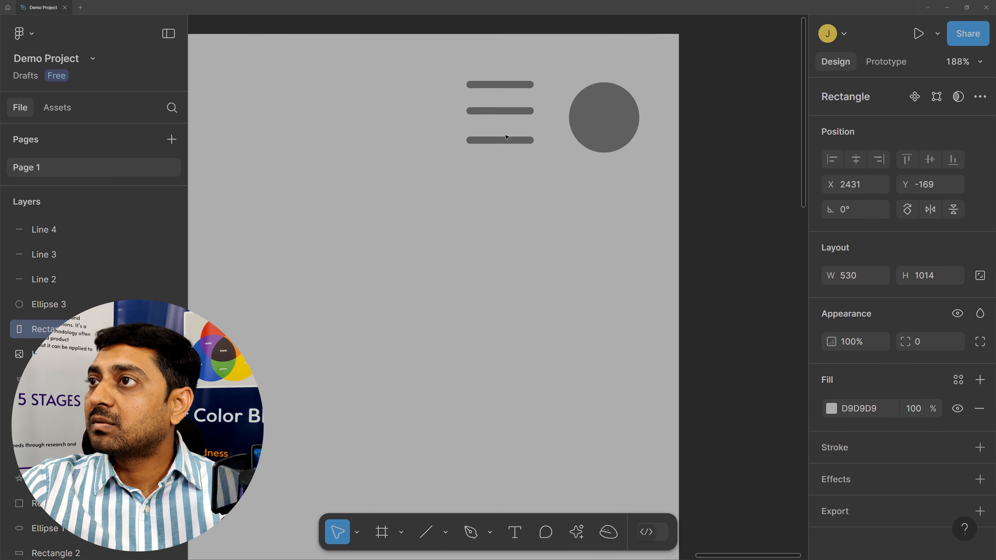
{"action": "left_click", "coordinate": [507, 138]}
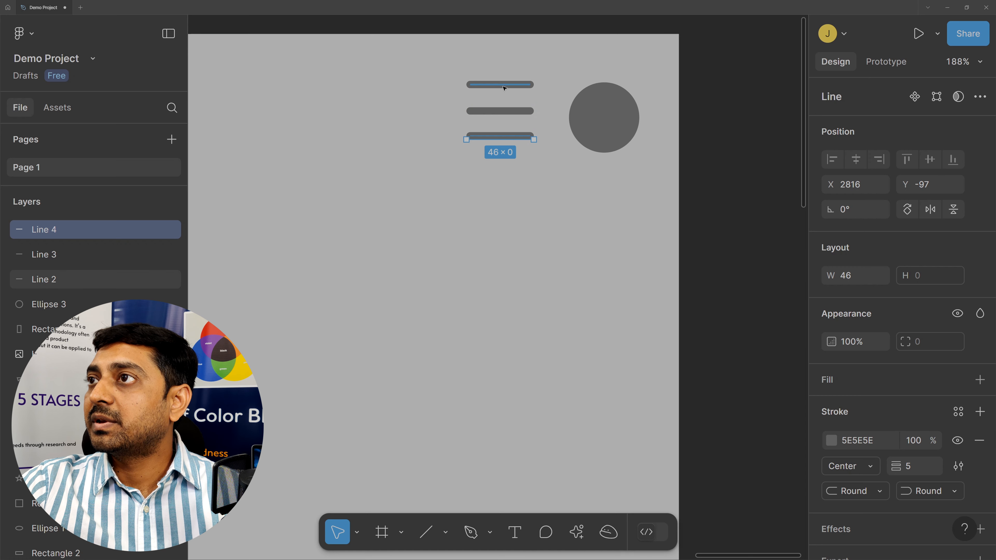
Step: Select all three menu lines together and move them to the grey page's upper-left corner at about X 2456
{"action": "scroll", "coordinate": [576, 181], "scroll_direction": "down", "scroll_amount": 5}
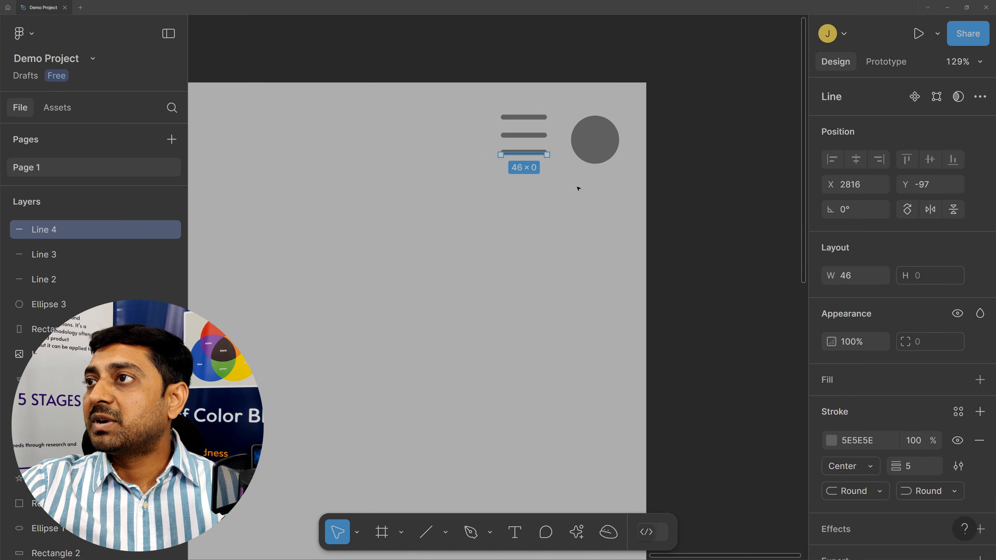
{"action": "left_click", "coordinate": [541, 153], "text": "shift"}
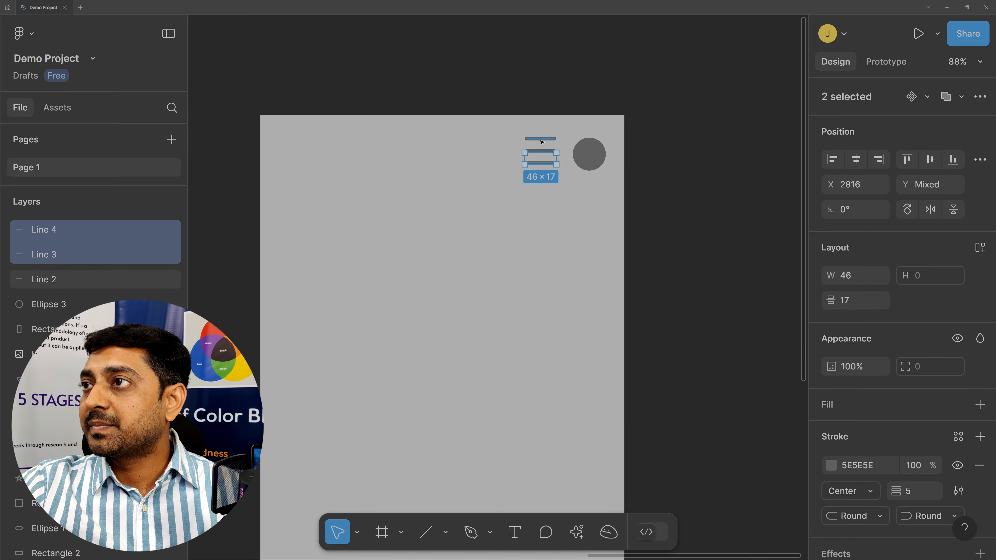
{"action": "left_click", "coordinate": [543, 139], "text": "shift"}
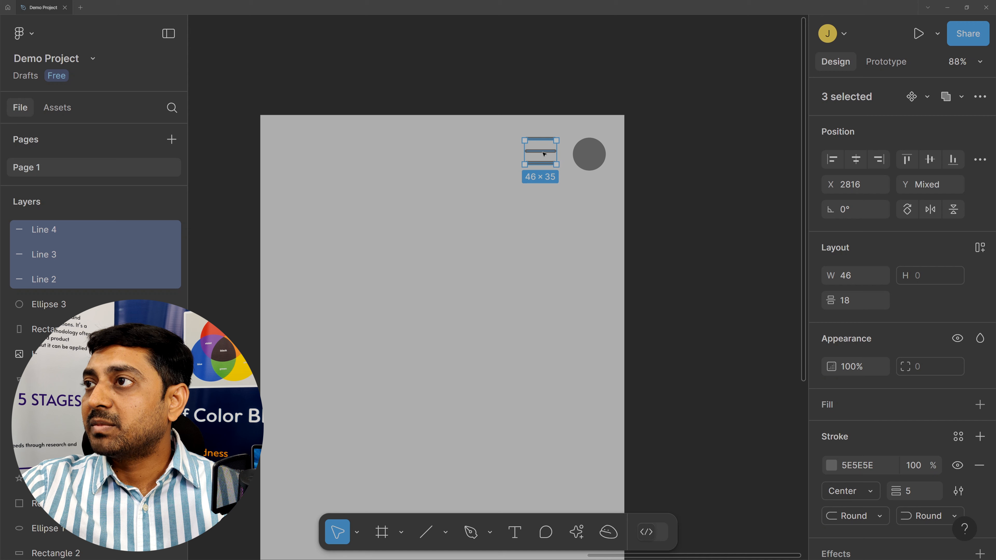
{"action": "left_click_drag", "start_coordinate": [544, 154], "coordinate": [296, 156]}
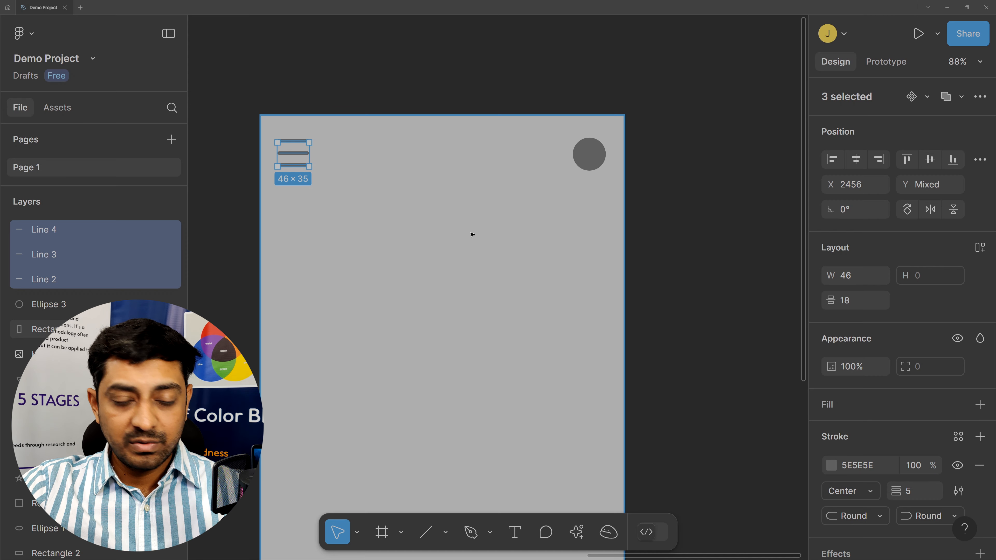
Step: Draw a horizontal heading line about 260 px long below the header icons, at about X 2566, Y -5
{"action": "scroll", "coordinate": [472, 234], "scroll_direction": "down", "scroll_amount": 5}
{"action": "left_click", "coordinate": [600, 271]}
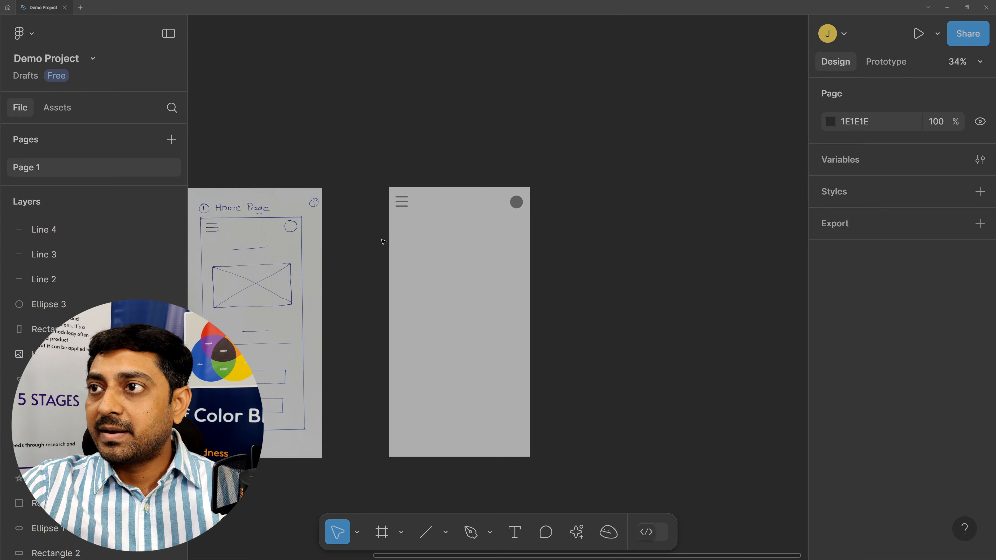
{"action": "left_click", "coordinate": [426, 532]}
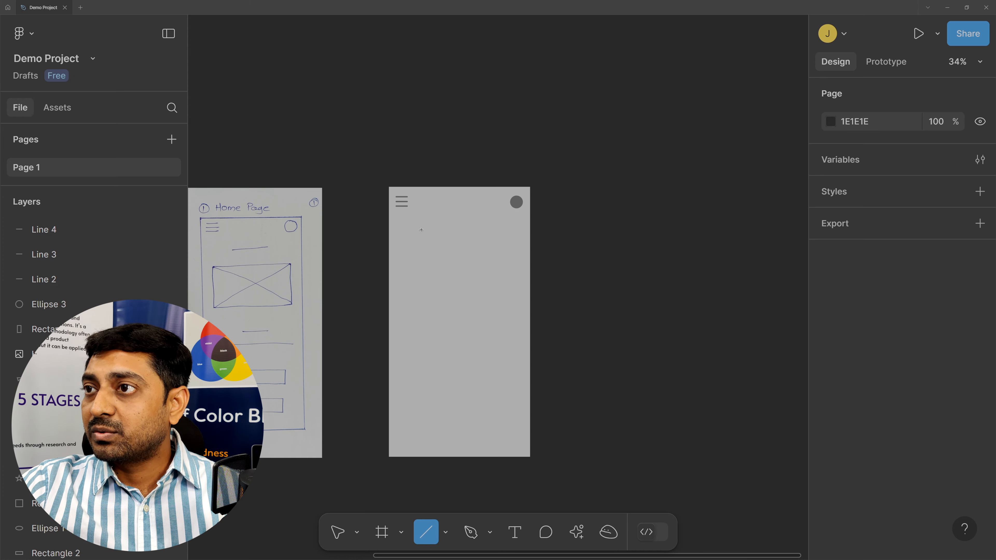
{"action": "mouse_move", "coordinate": [426, 229]}
{"action": "left_mouse_down"}
{"action": "mouse_move", "coordinate": [500, 229]}
{"action": "mouse_move", "coordinate": [473, 208]}
{"action": "left_mouse_up"}
{"action": "scroll", "coordinate": [454, 280], "scroll_direction": "up", "scroll_amount": 3}
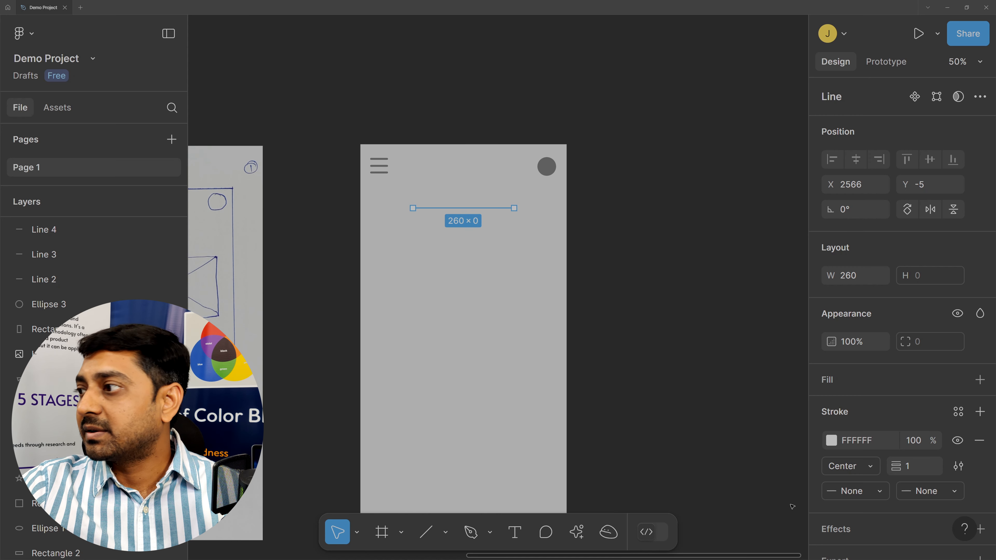
Step: Sample the header circle's 5E5E5E grey for the heading line's stroke and set its weight to 3
{"action": "left_click", "coordinate": [831, 440]}
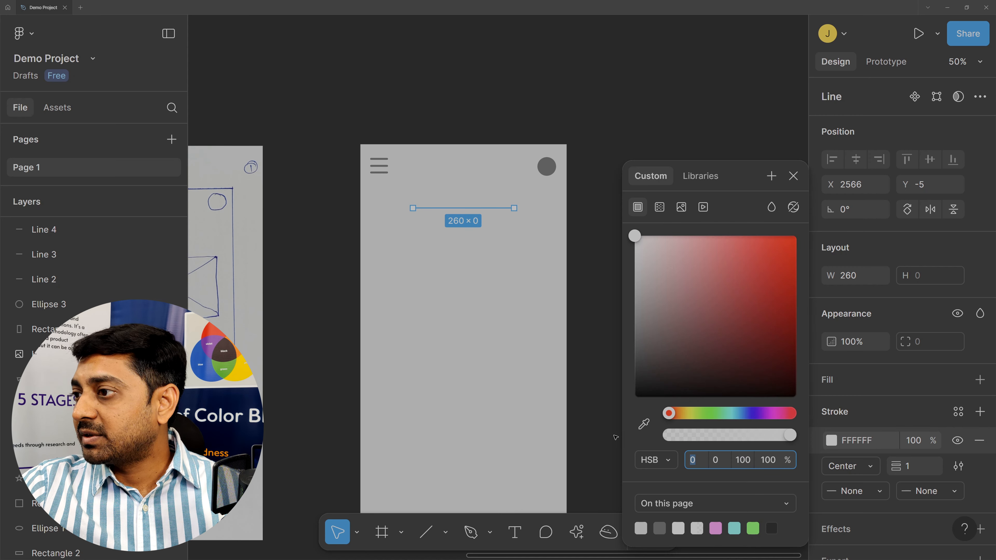
{"action": "left_click", "coordinate": [645, 425]}
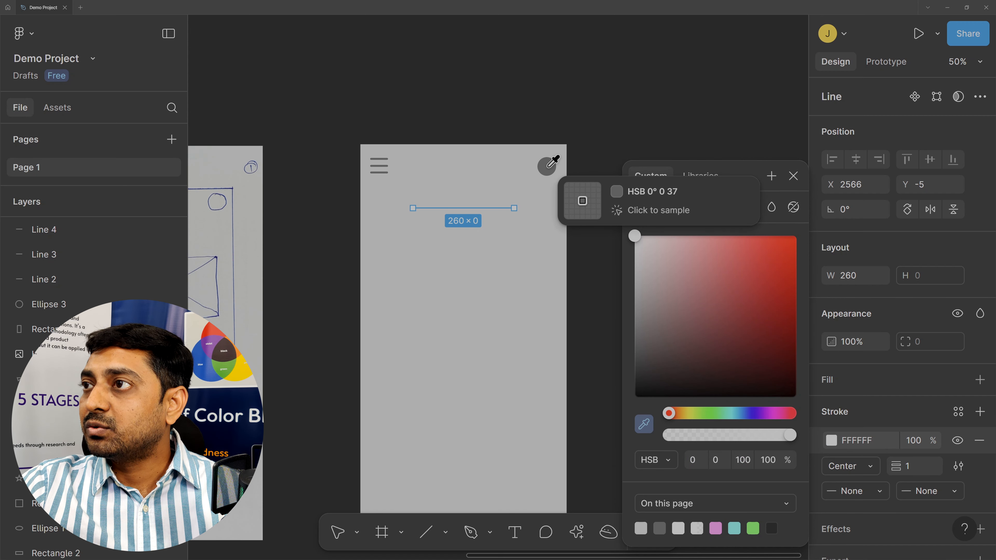
{"action": "left_click", "coordinate": [549, 164]}
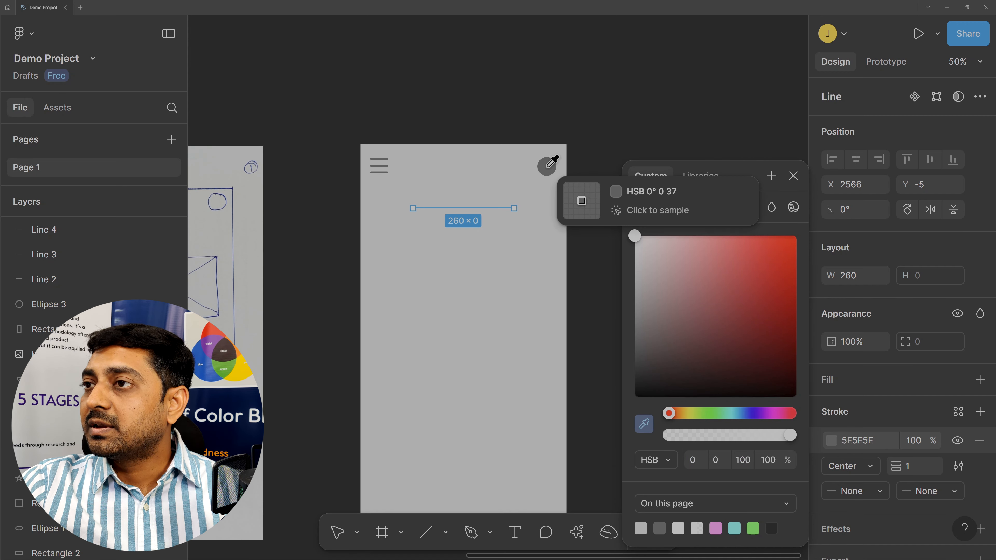
{"action": "left_click", "coordinate": [913, 470]}
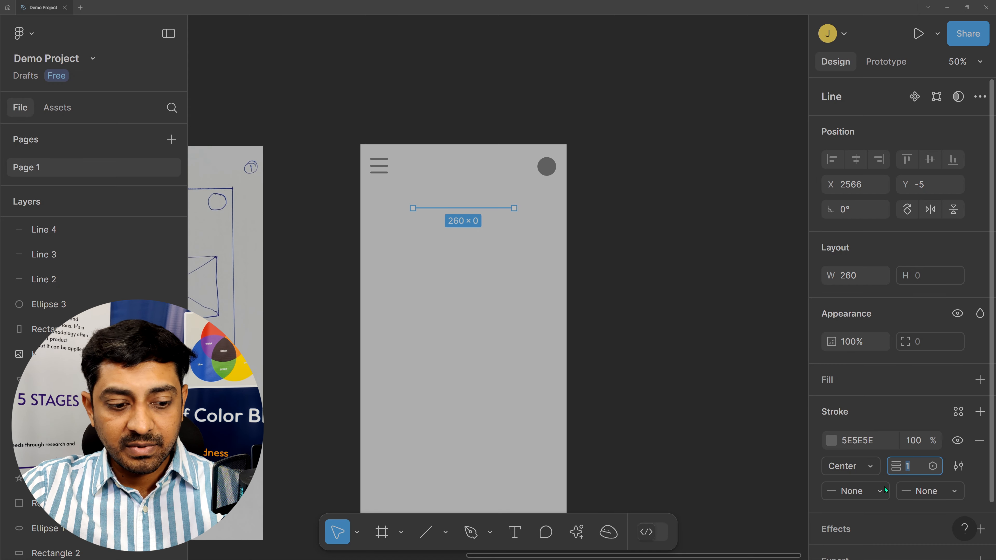
{"action": "type", "text": "3"}
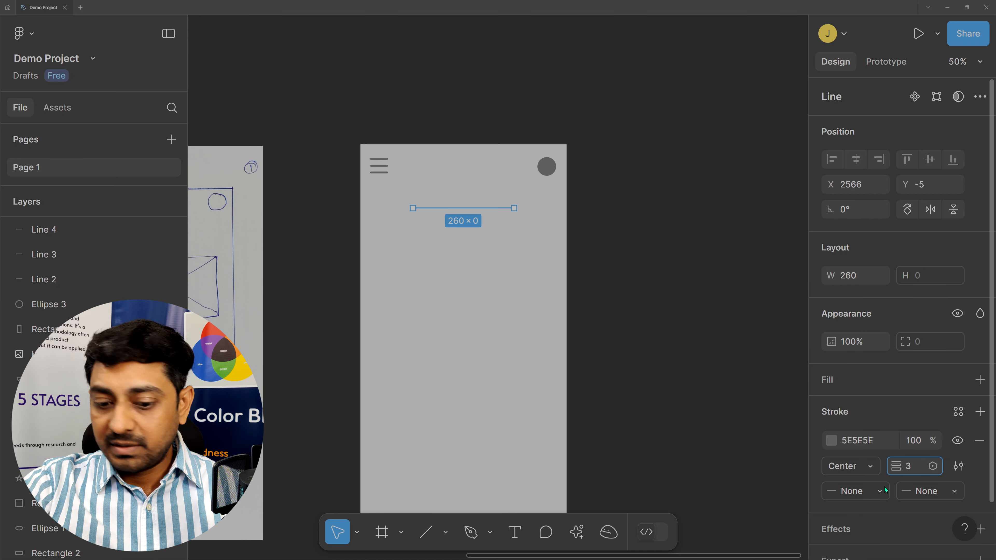
{"action": "key", "text": "Return"}
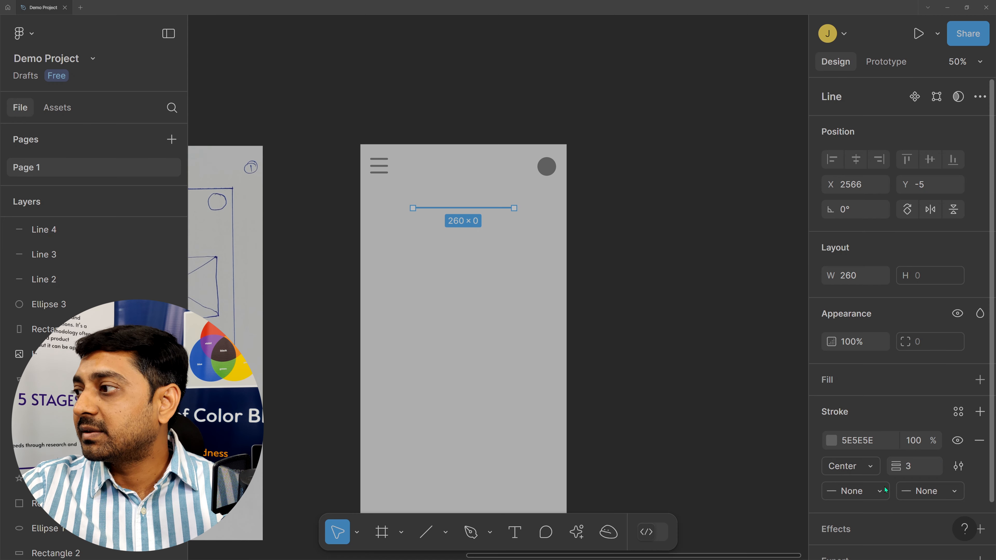
Step: Set both the start and end points of the heading line to Round
{"action": "left_click", "coordinate": [881, 494]}
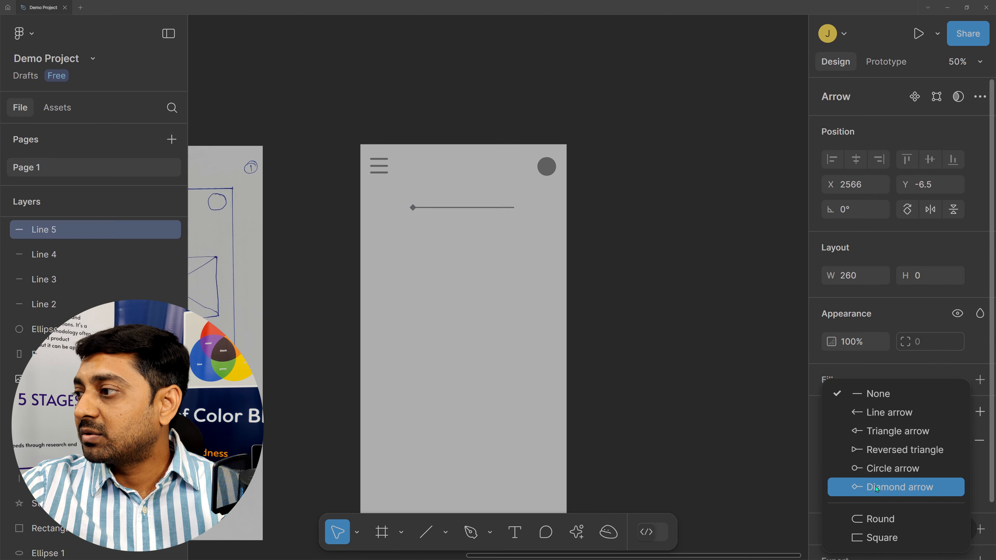
{"action": "left_click", "coordinate": [898, 518]}
{"action": "left_click", "coordinate": [930, 491]}
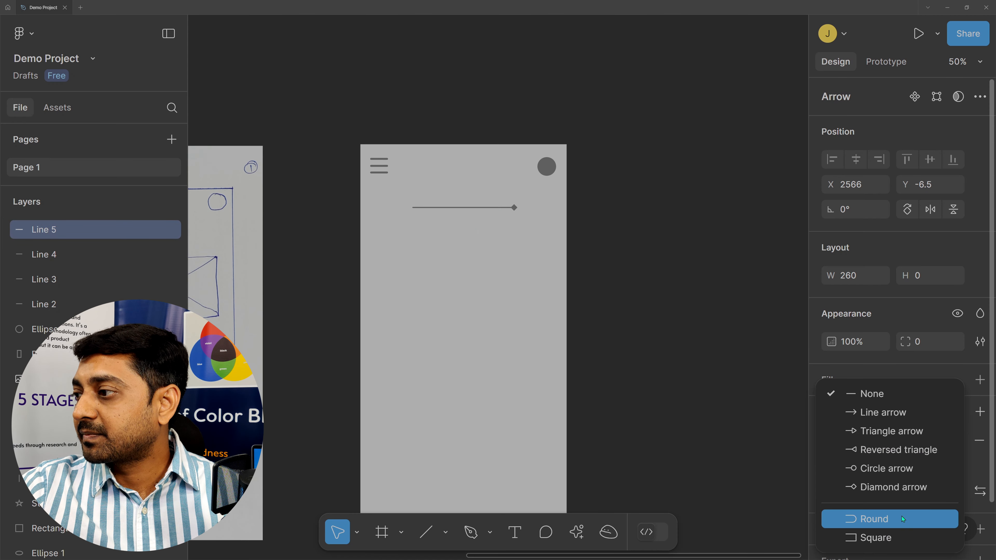
{"action": "left_click", "coordinate": [926, 518]}
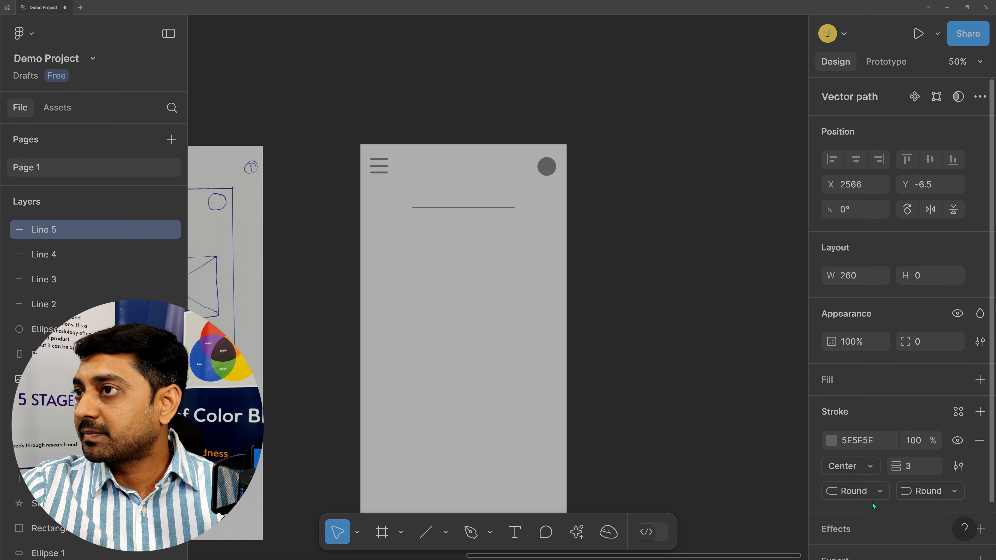
{"action": "left_click", "coordinate": [615, 268]}
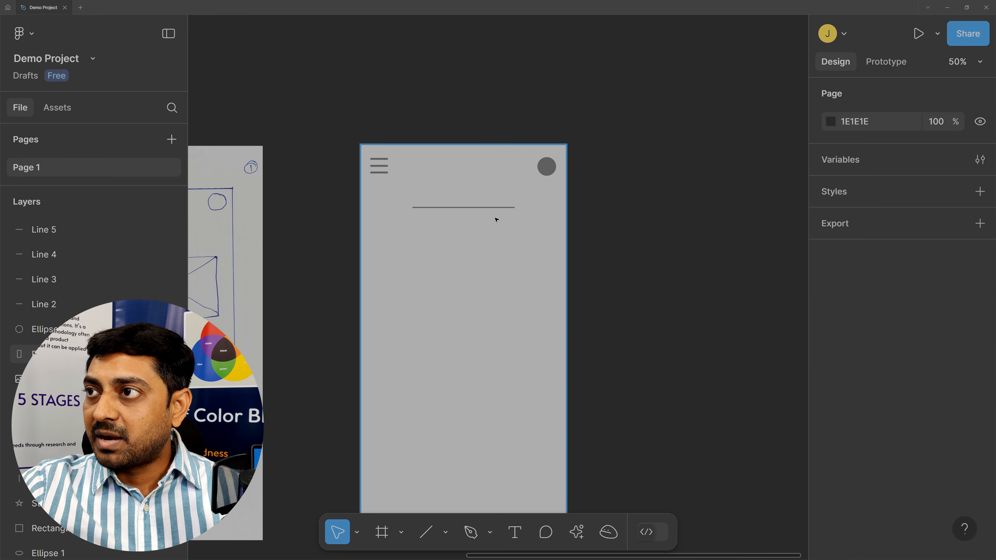
Step: Reselect the heading line and set its stroke weight to 6
{"action": "left_click", "coordinate": [484, 208]}
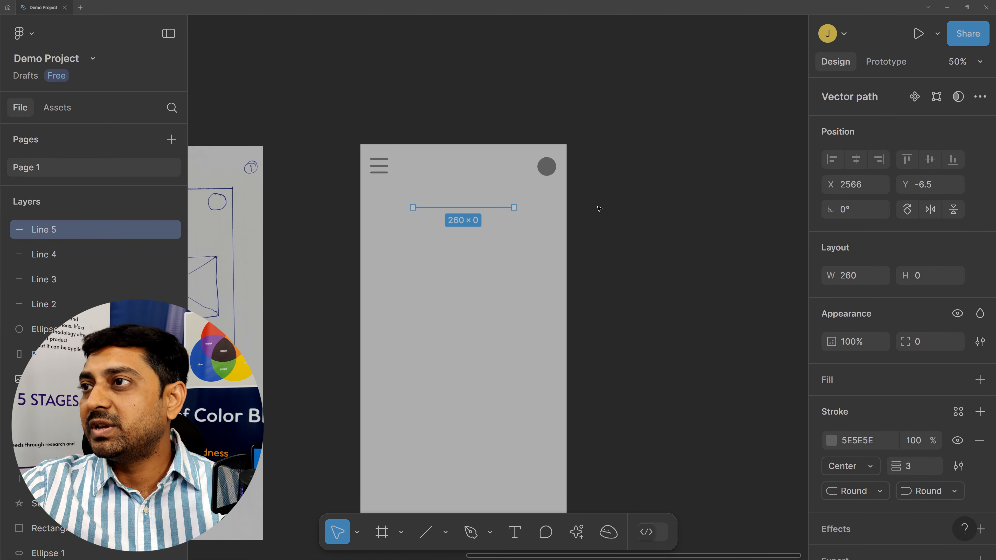
{"action": "left_click", "coordinate": [914, 473]}
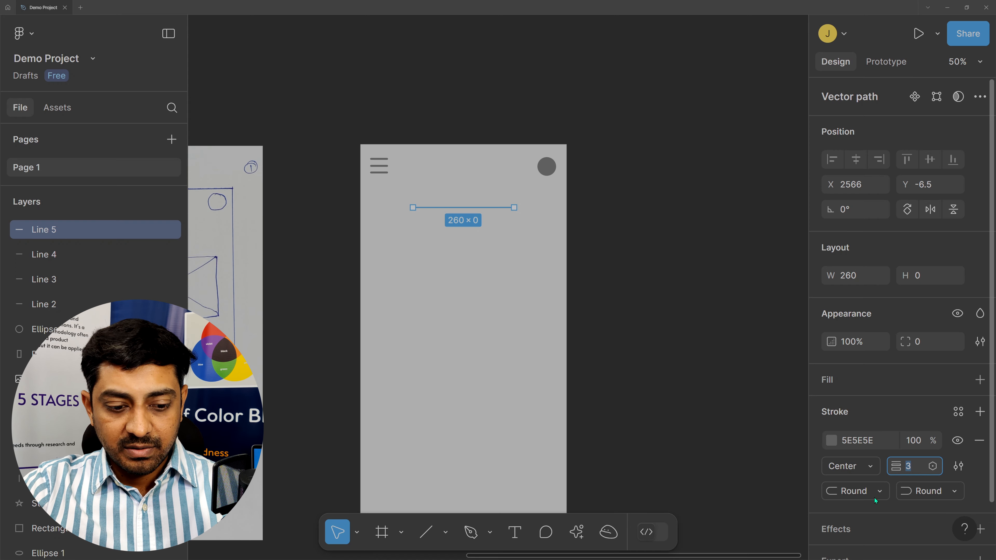
{"action": "type", "text": "6"}
{"action": "key", "text": "Return"}
{"action": "left_click", "coordinate": [695, 337]}
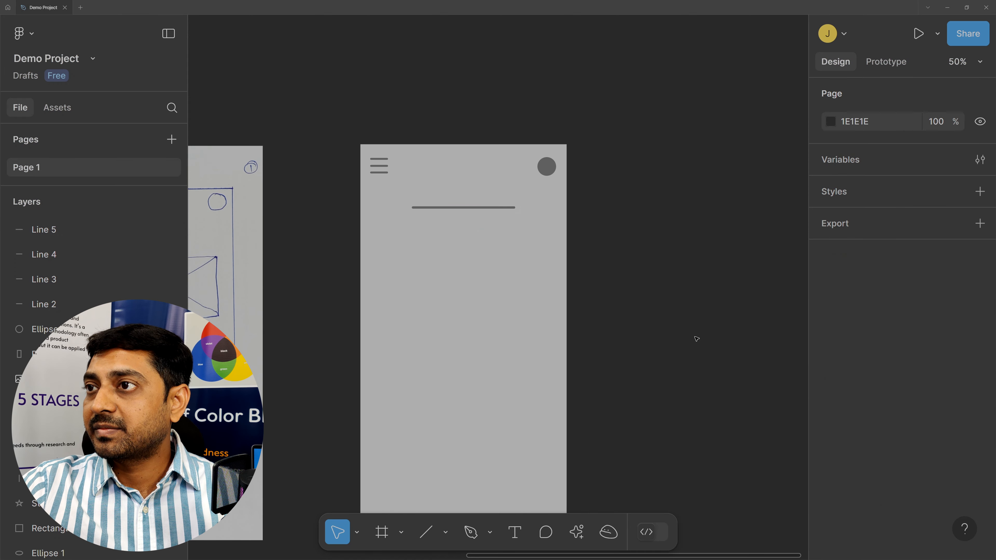
Step: Draw an image placeholder rectangle of about 396 × 214 below the heading line and move it to about X 2490, Y 81
{"action": "scroll", "coordinate": [697, 338], "scroll_direction": "down", "scroll_amount": 3}
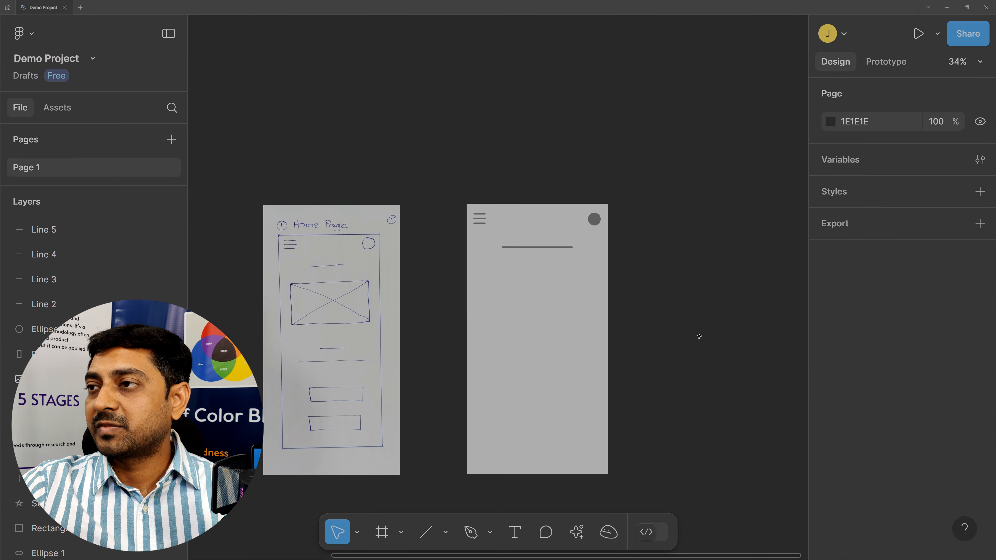
{"action": "scroll", "coordinate": [700, 337], "scroll_direction": "up", "scroll_amount": 1}
{"action": "scroll", "coordinate": [711, 354], "scroll_direction": "down", "scroll_amount": 1}
{"action": "scroll", "coordinate": [713, 364], "scroll_direction": "up", "scroll_amount": 3}
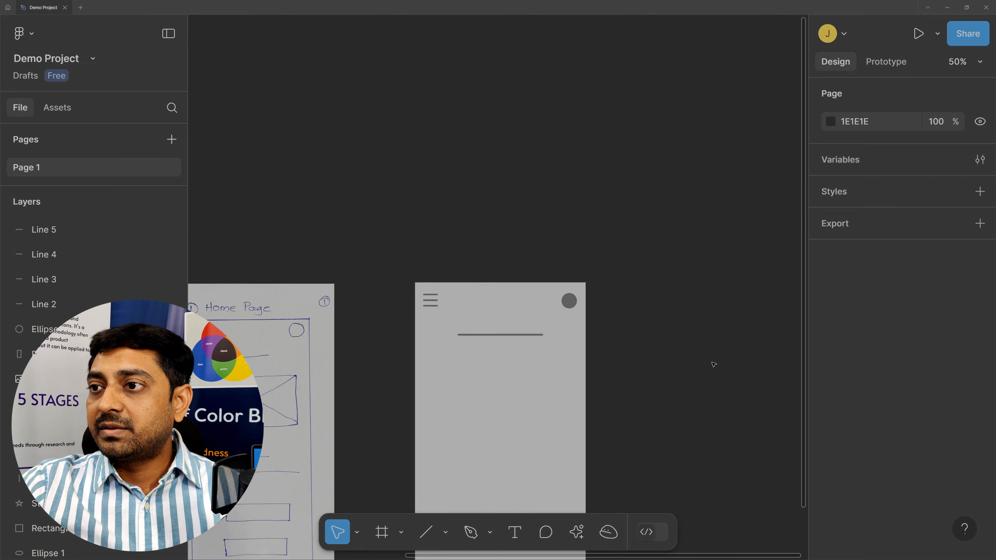
{"action": "scroll", "coordinate": [713, 365], "scroll_direction": "down", "scroll_amount": 3}
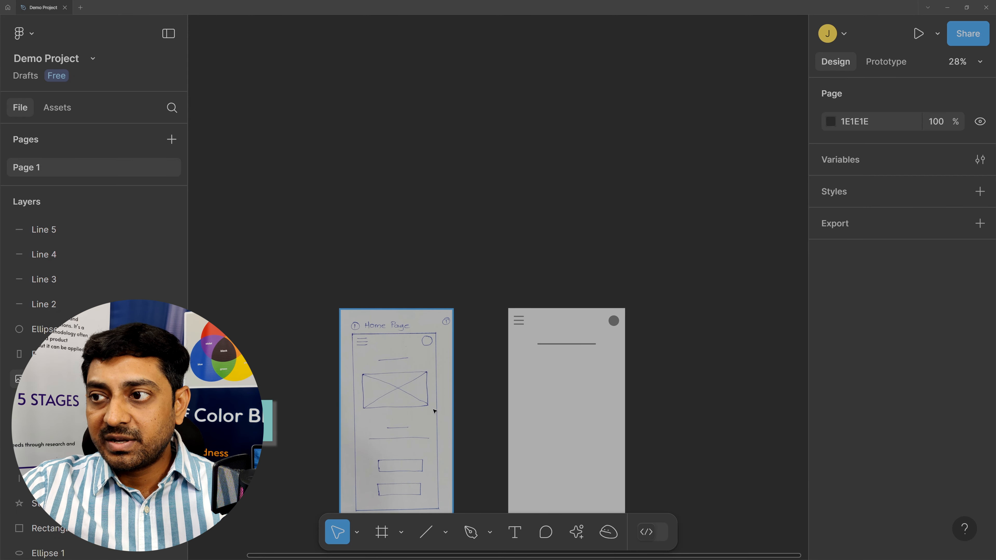
{"action": "left_click", "coordinate": [446, 532]}
{"action": "left_click", "coordinate": [456, 387]}
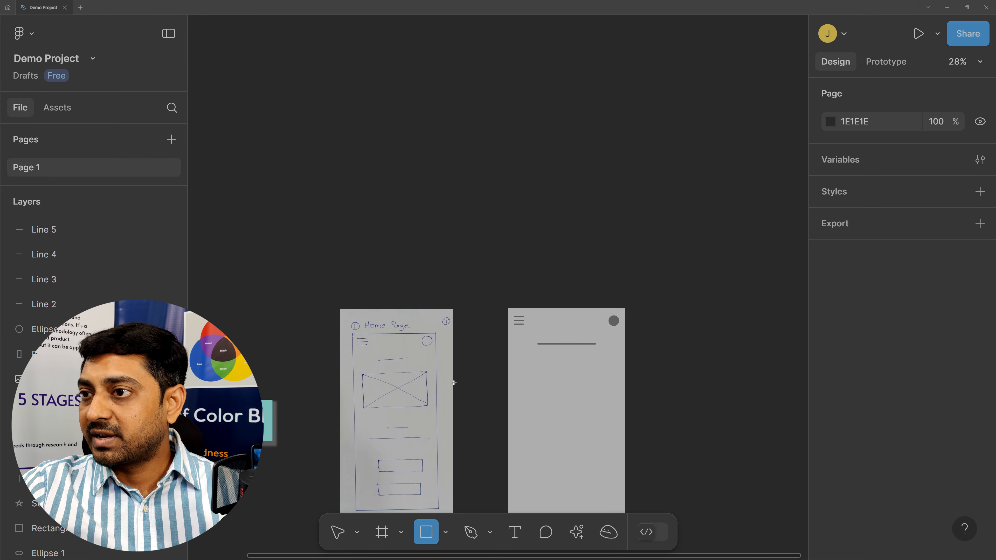
{"action": "scroll", "coordinate": [564, 468], "scroll_direction": "up", "scroll_amount": 3}
{"action": "scroll", "coordinate": [545, 440], "scroll_direction": "down", "scroll_amount": 3}
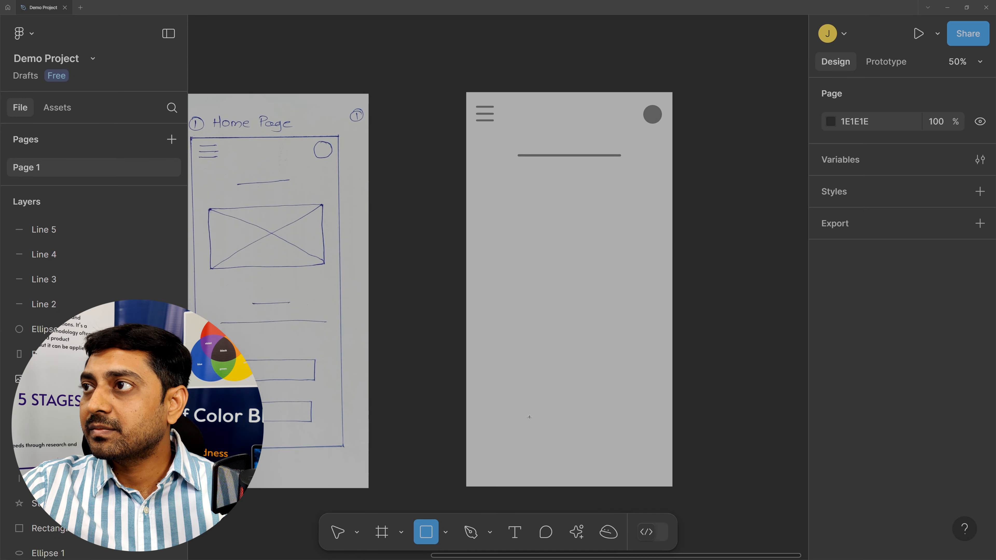
{"action": "scroll", "coordinate": [529, 415], "scroll_direction": "left", "scroll_amount": 3}
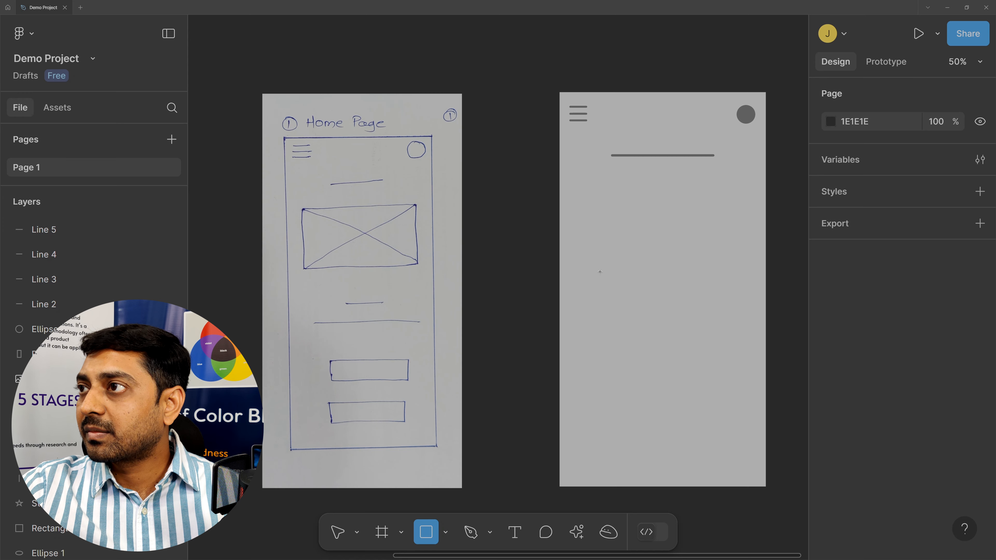
{"action": "left_click_drag", "start_coordinate": [587, 179], "coordinate": [741, 262]}
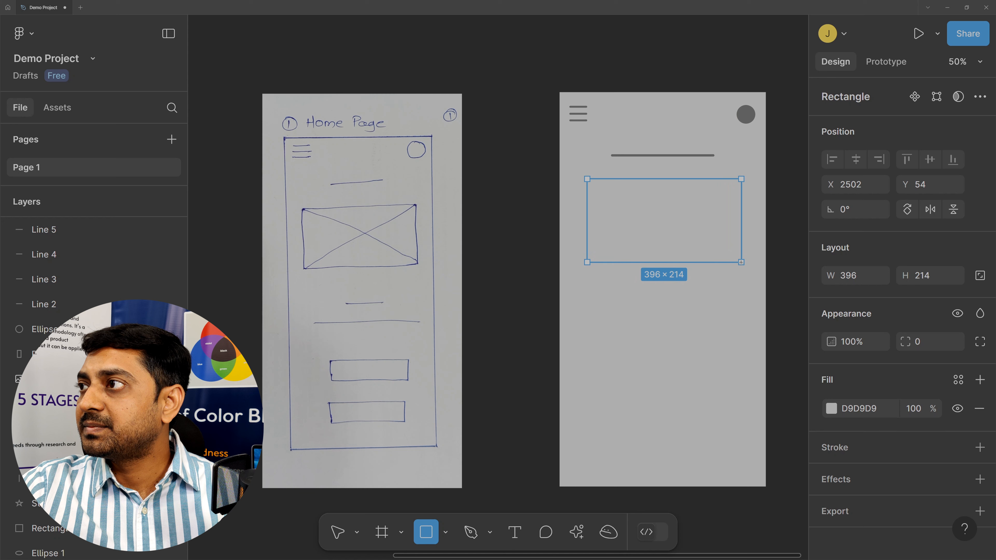
{"action": "key", "text": "v"}
{"action": "left_click_drag", "start_coordinate": [661, 222], "coordinate": [664, 226]}
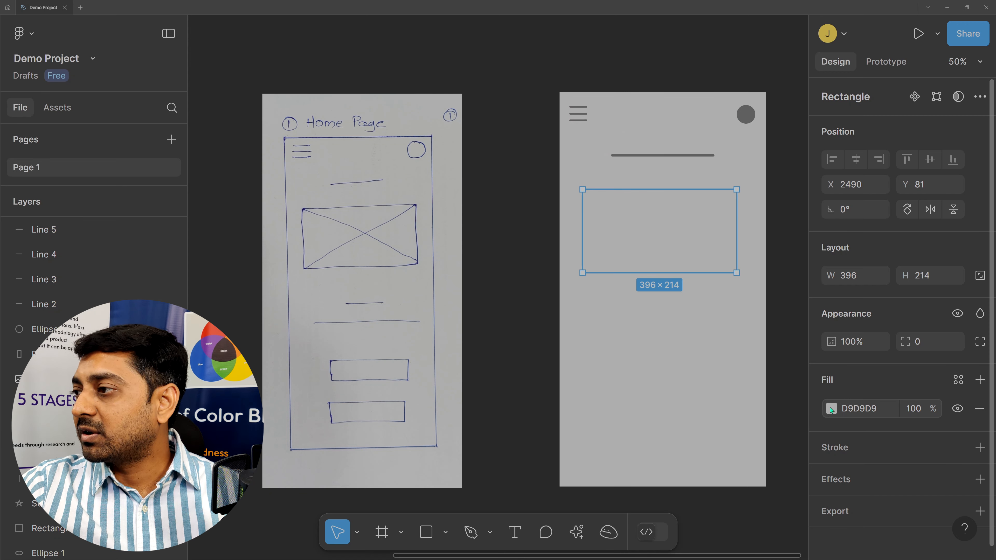
Step: Sample the header circle's 5E5E5E grey as the placeholder rectangle's fill
{"action": "left_click", "coordinate": [831, 409]}
{"action": "left_click", "coordinate": [831, 409]}
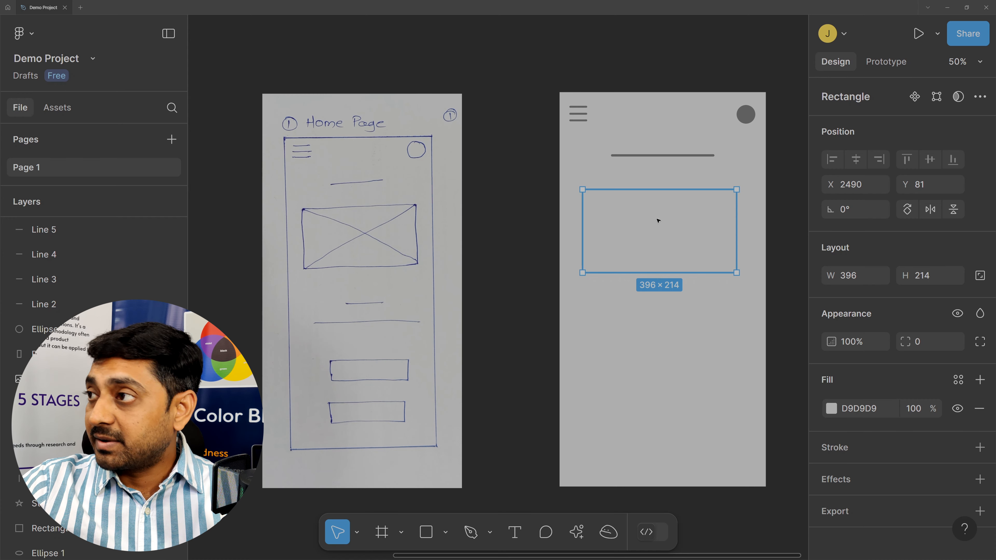
{"action": "key", "text": "i"}
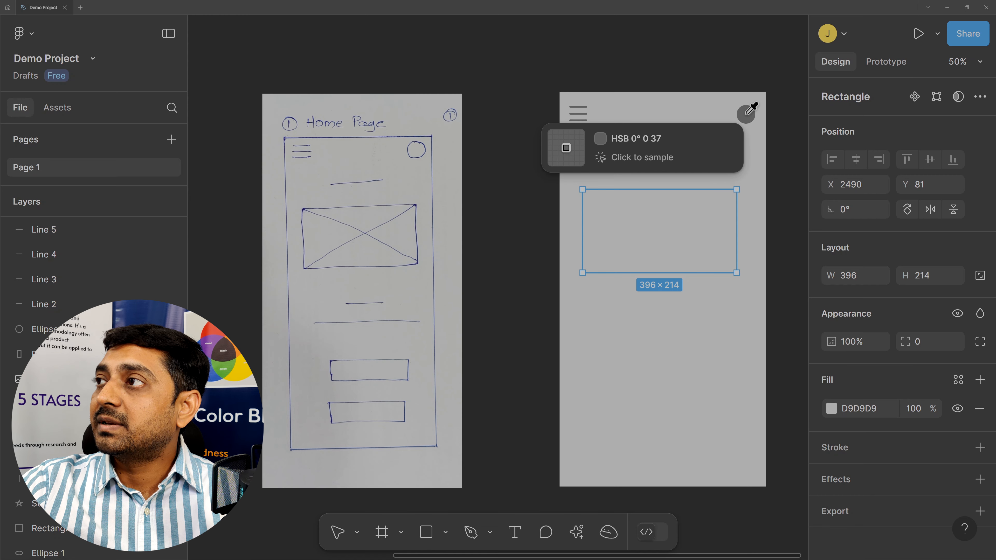
{"action": "left_click", "coordinate": [750, 111]}
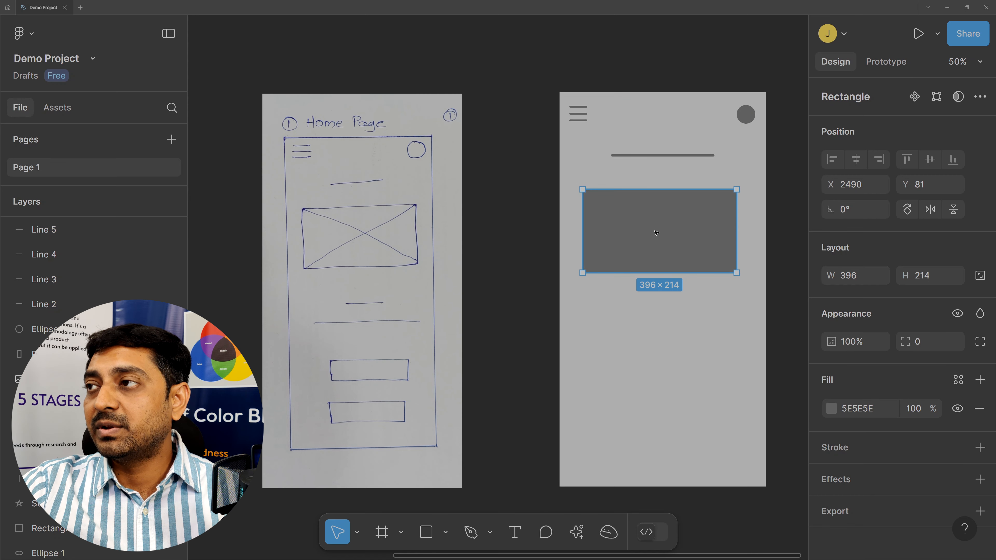
{"action": "left_click", "coordinate": [794, 250]}
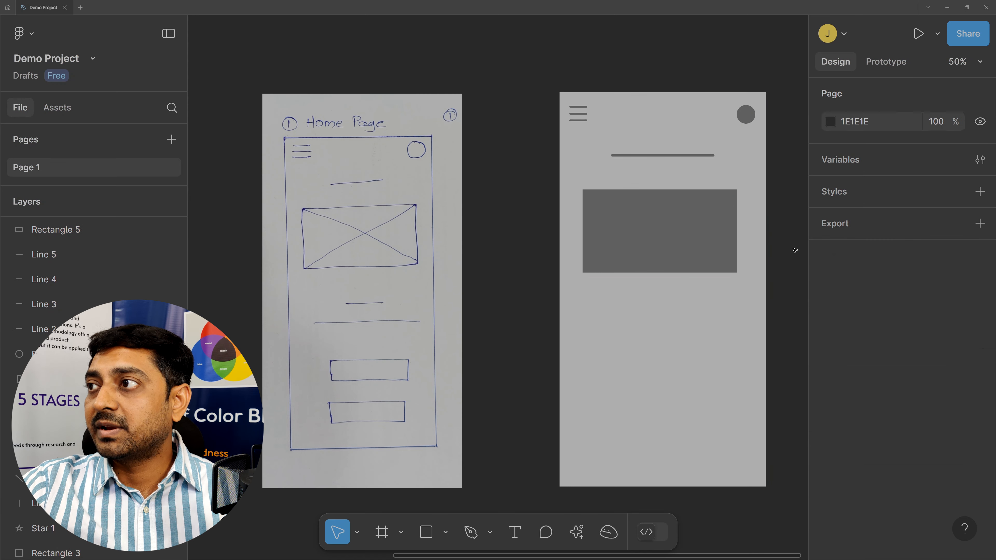
Step: Draw a diagonal line about 450 px long from the placeholder rectangle's upper-left corner to its lower-right corner
{"action": "scroll", "coordinate": [745, 251], "scroll_direction": "right", "scroll_amount": 2}
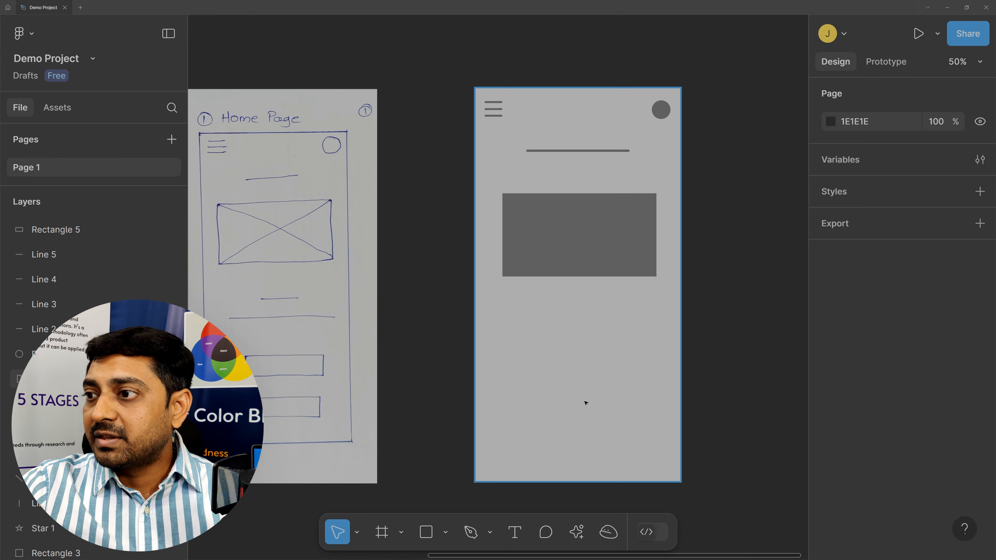
{"action": "left_click", "coordinate": [445, 532]}
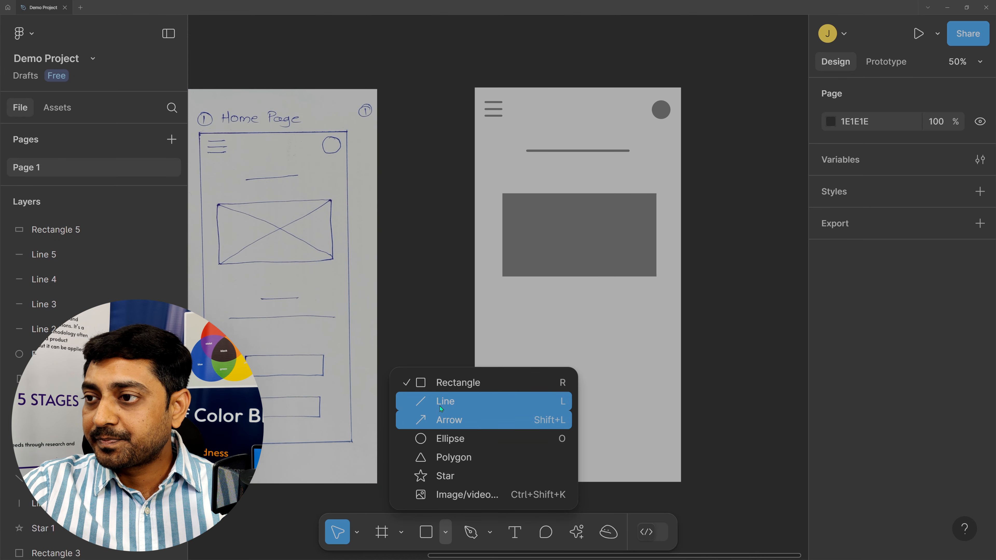
{"action": "left_click", "coordinate": [432, 401]}
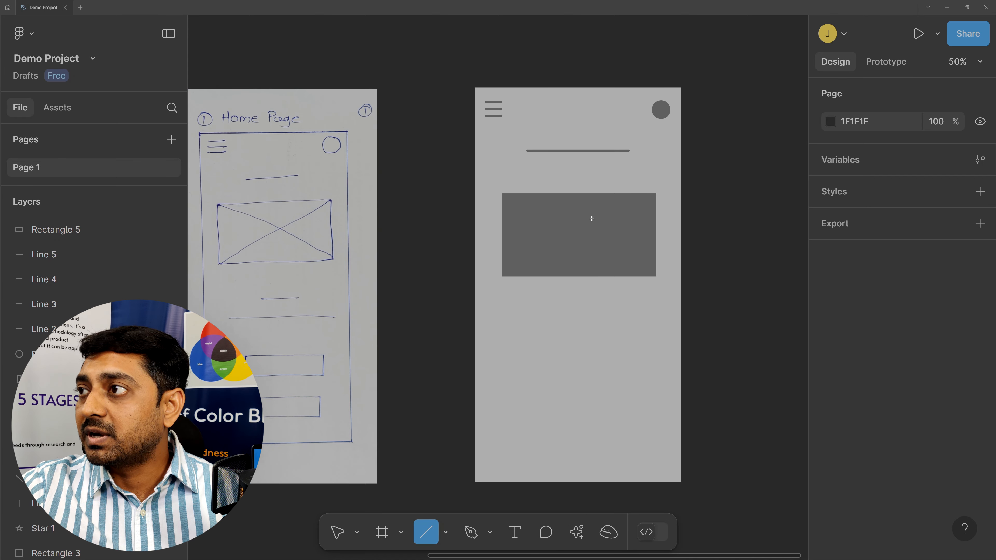
{"action": "scroll", "coordinate": [596, 220], "scroll_direction": "up", "scroll_amount": 2}
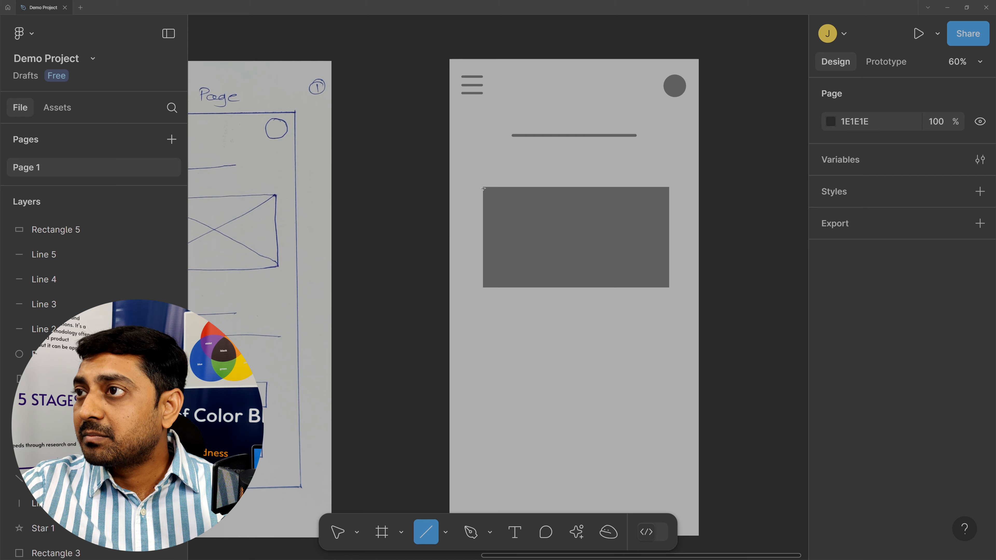
{"action": "left_click_drag", "start_coordinate": [483, 187], "coordinate": [669, 288]}
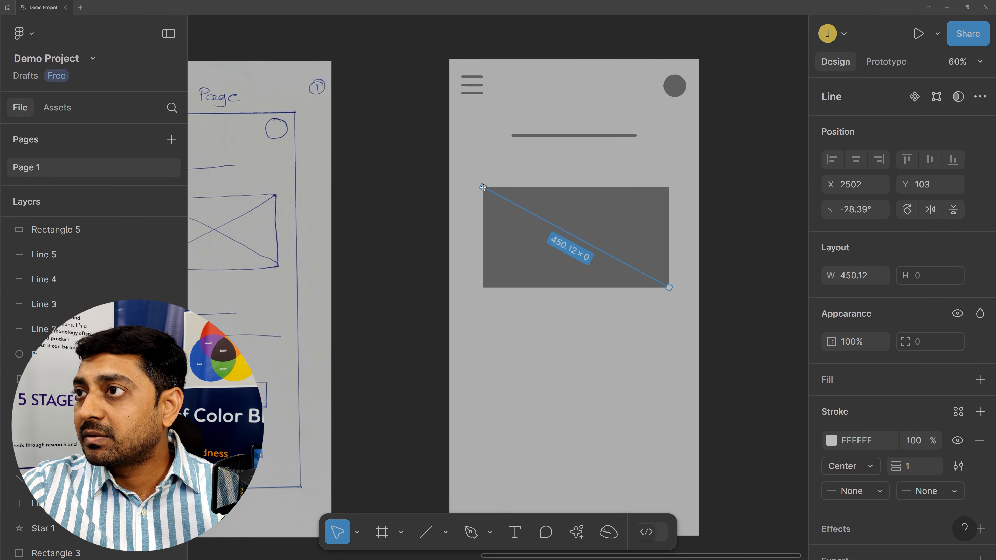
{"action": "left_click_drag", "start_coordinate": [483, 187], "coordinate": [484, 188]}
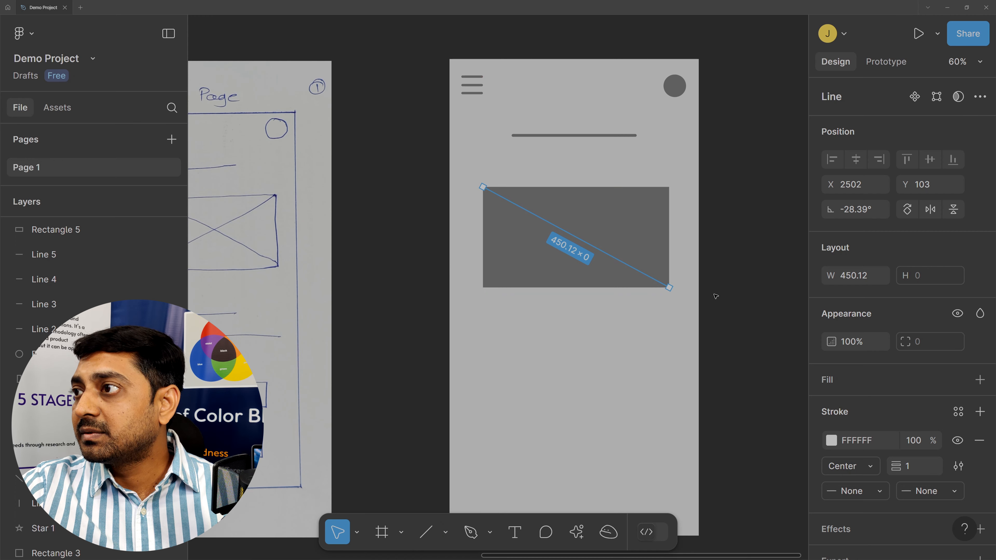
Step: Set the diagonal line's stroke colour to black 000000 and its weight to 3
{"action": "left_click", "coordinate": [831, 441]}
{"action": "mouse_move", "coordinate": [656, 375]}
{"action": "left_mouse_down"}
{"action": "mouse_move", "coordinate": [649, 358]}
{"action": "mouse_move", "coordinate": [634, 397]}
{"action": "left_mouse_up"}
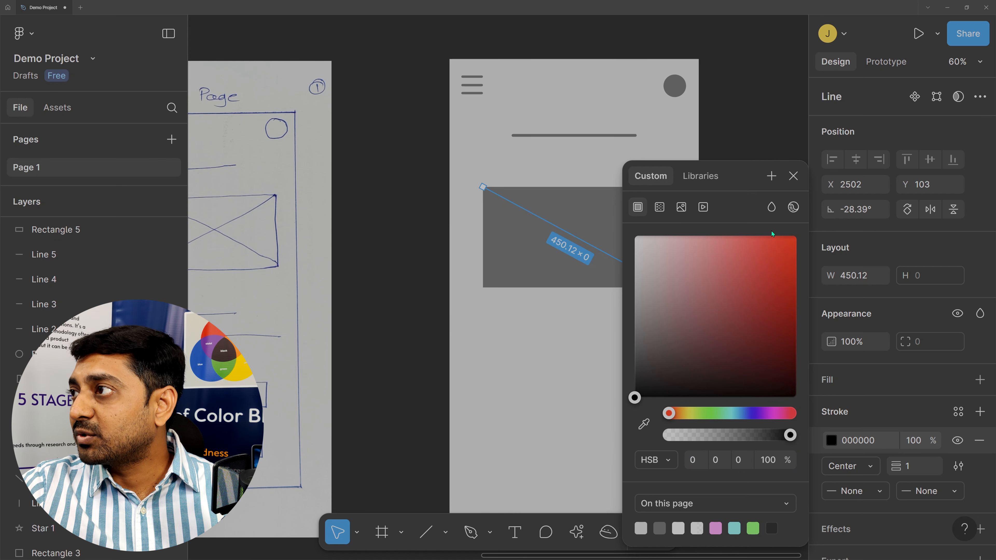
{"action": "left_click", "coordinate": [793, 176]}
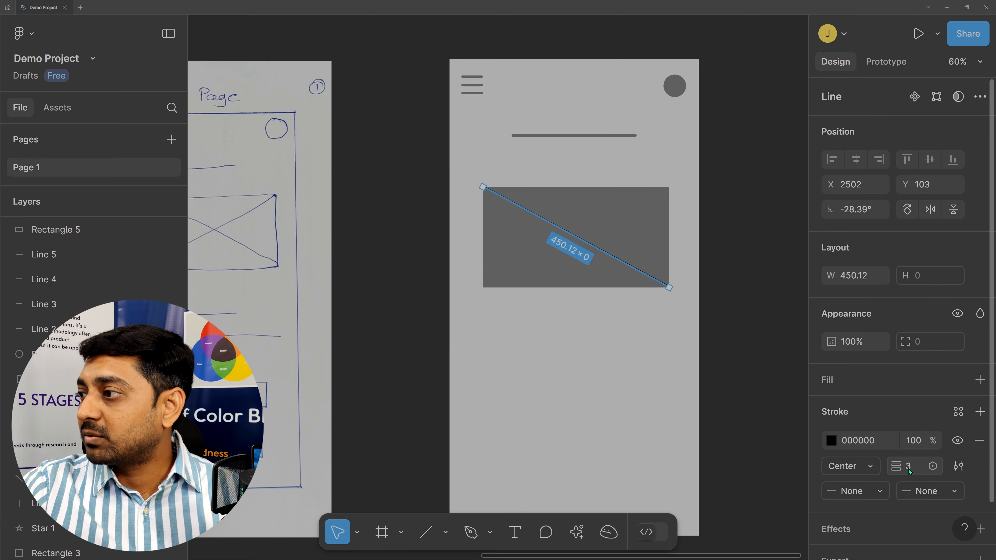
{"action": "left_click", "coordinate": [751, 315]}
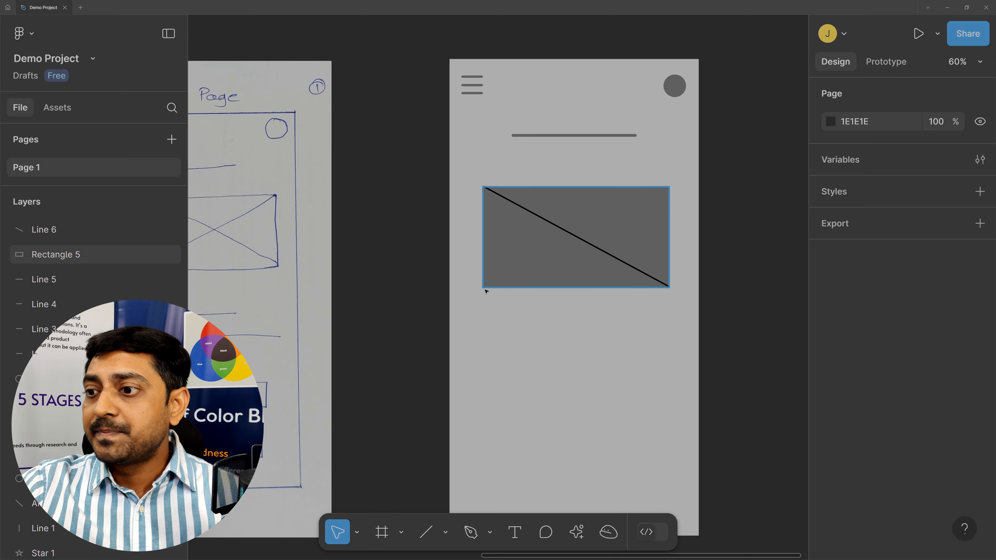
Step: Duplicate the diagonal line in place and flip the copy horizontally to form a cross over the placeholder rectangle
{"action": "left_click", "coordinate": [588, 244]}
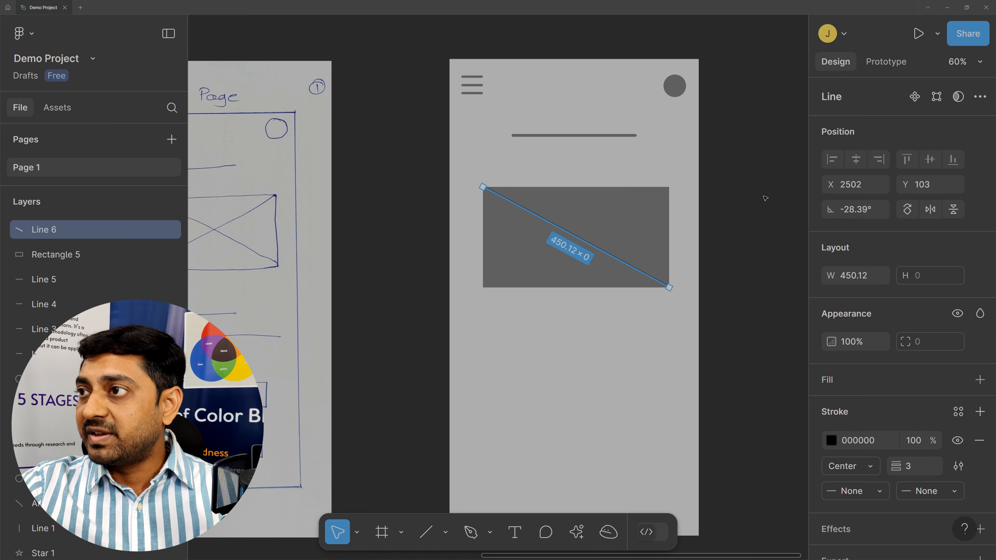
{"action": "key", "text": "ctrl+d"}
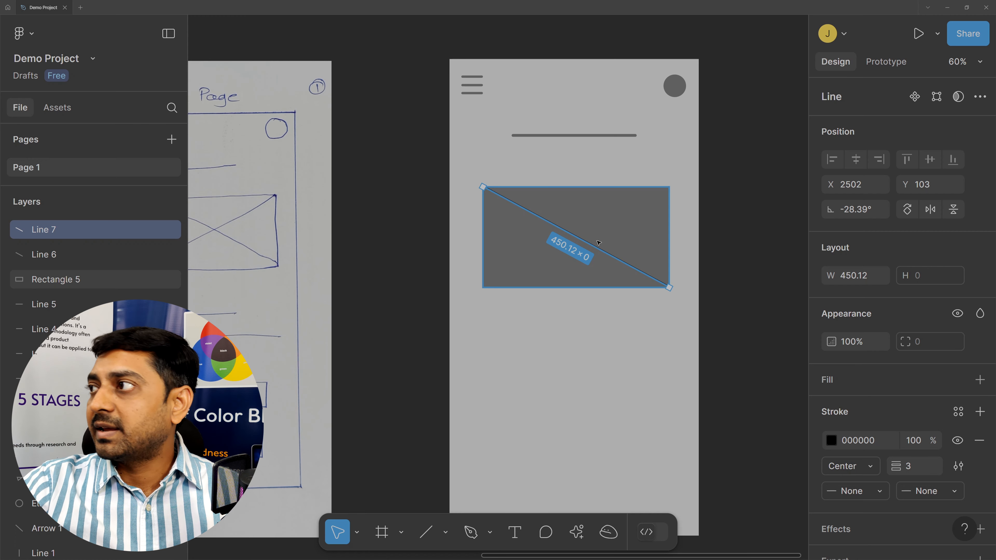
{"action": "left_click", "coordinate": [931, 210]}
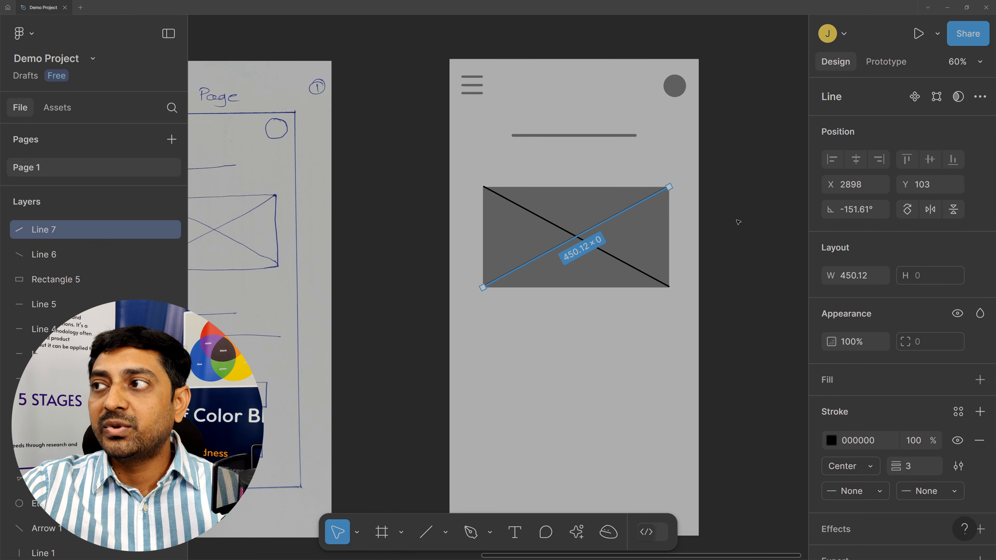
Step: Add a black 000000 inside stroke with a weight of 3 to the placeholder rectangle
{"action": "left_click", "coordinate": [655, 229]}
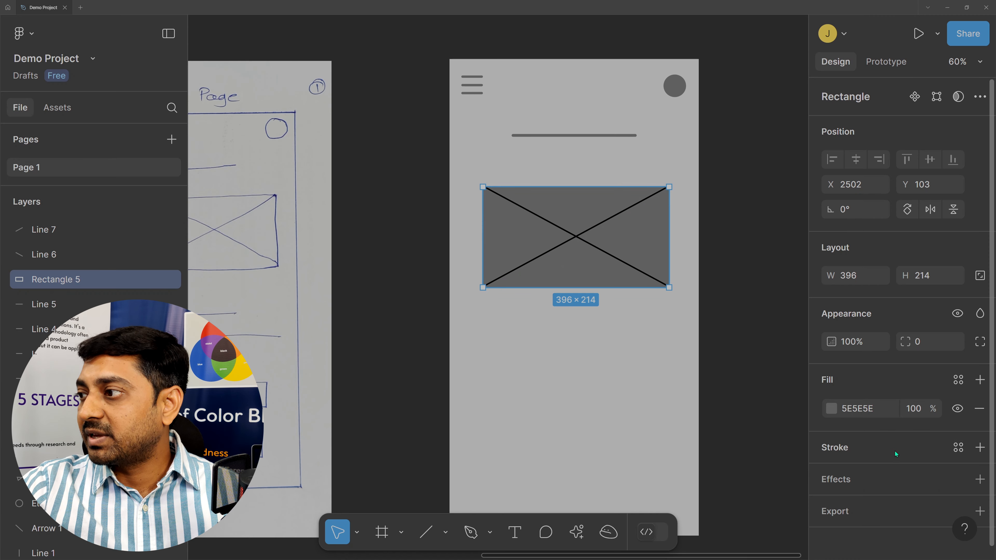
{"action": "left_click", "coordinate": [979, 447]}
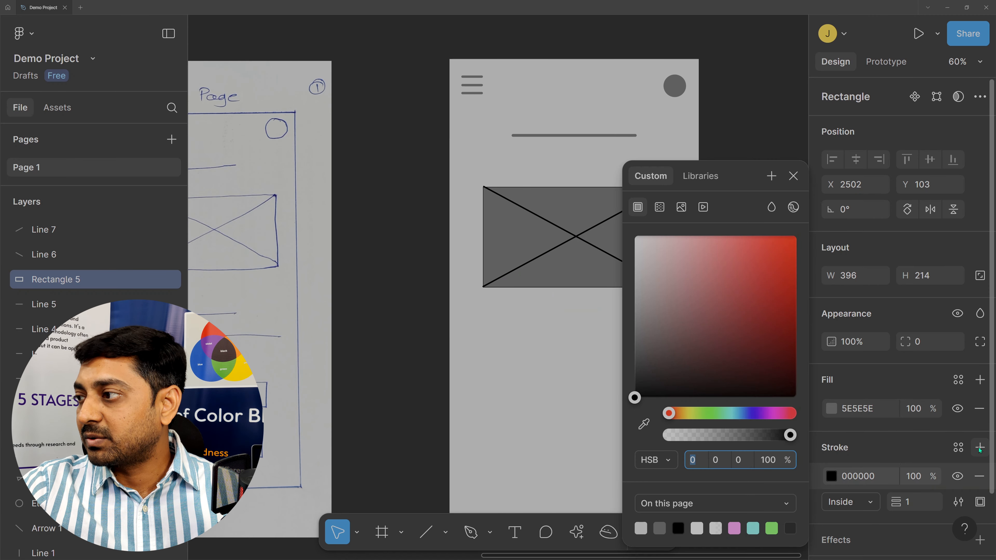
{"action": "left_click", "coordinate": [912, 503]}
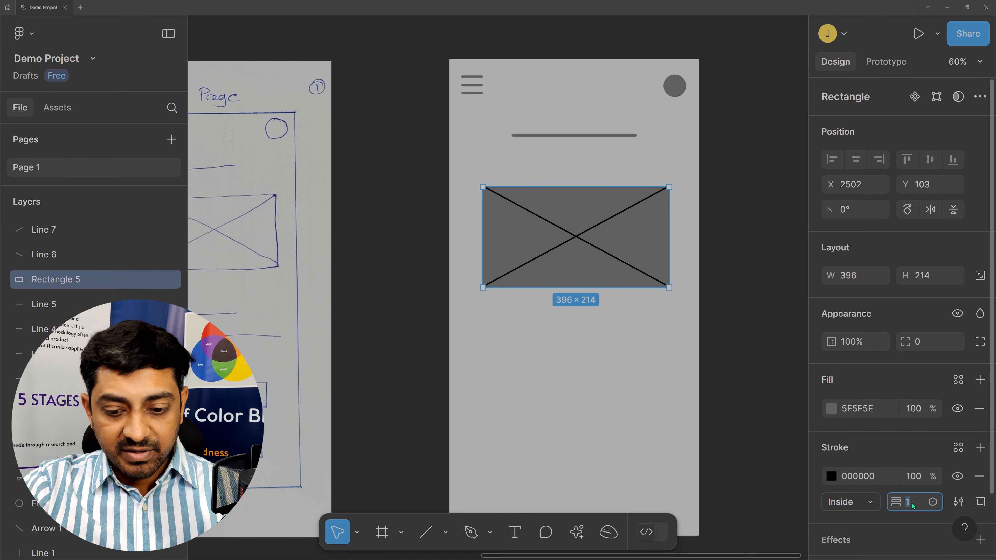
{"action": "type", "text": "3"}
{"action": "key", "text": "Return"}
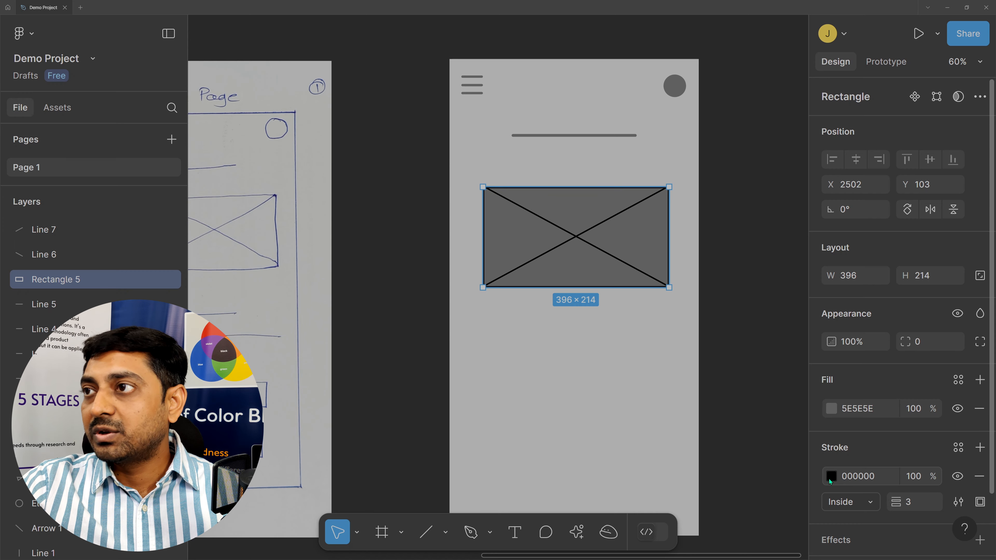
{"action": "left_click", "coordinate": [758, 284]}
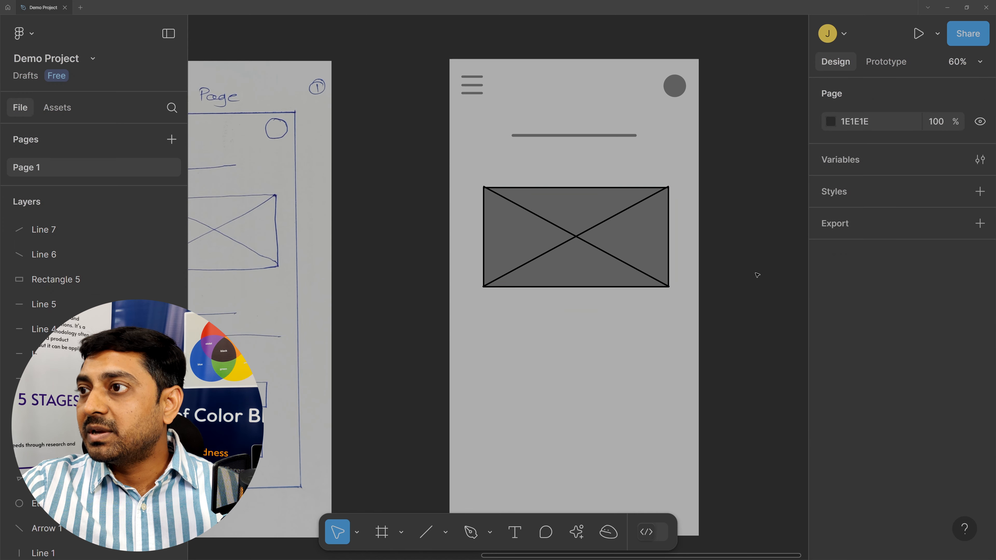
Step: Pull the flipped diagonal's upper-right end inside the rectangle's corner, to about X 2895, Y 106
{"action": "scroll", "coordinate": [756, 249], "scroll_direction": "up", "scroll_amount": 5}
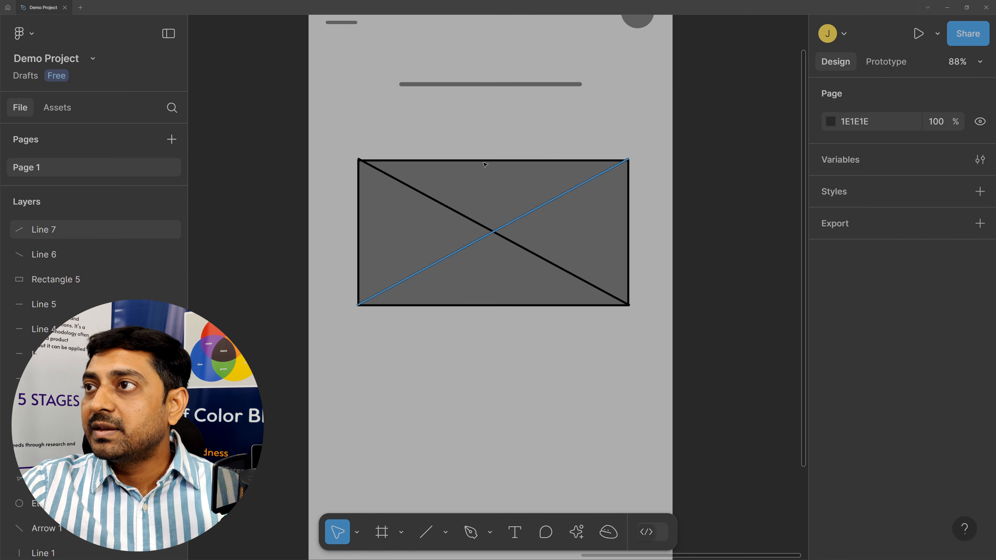
{"action": "scroll", "coordinate": [510, 165], "scroll_direction": "up", "scroll_amount": 5}
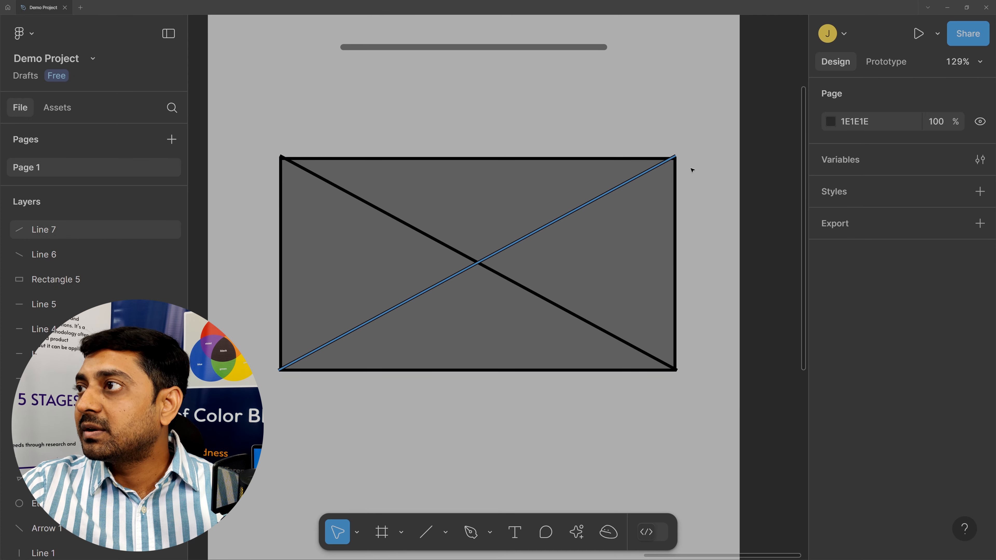
{"action": "left_click", "coordinate": [671, 159]}
{"action": "scroll", "coordinate": [694, 165], "scroll_direction": "up", "scroll_amount": 7}
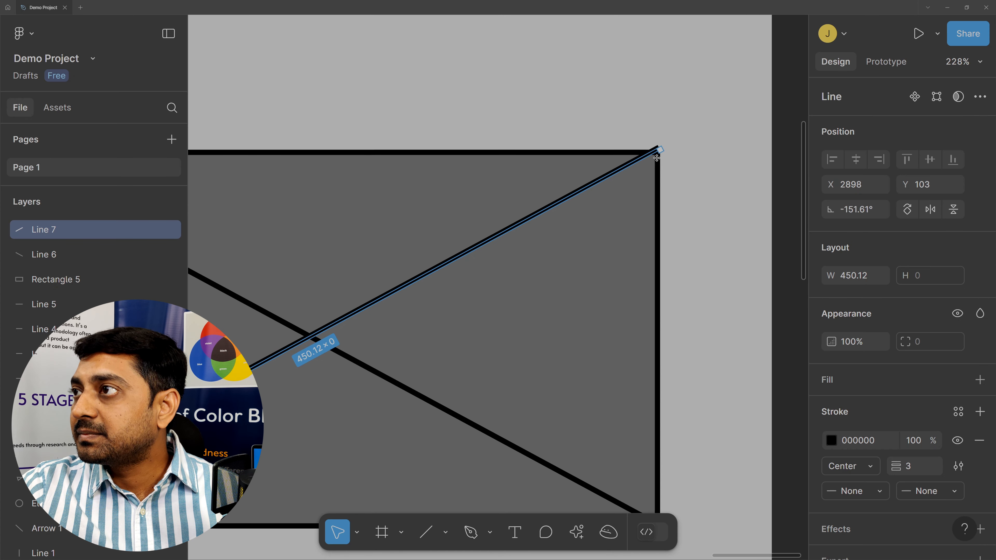
{"action": "left_click_drag", "start_coordinate": [659, 151], "coordinate": [654, 156]}
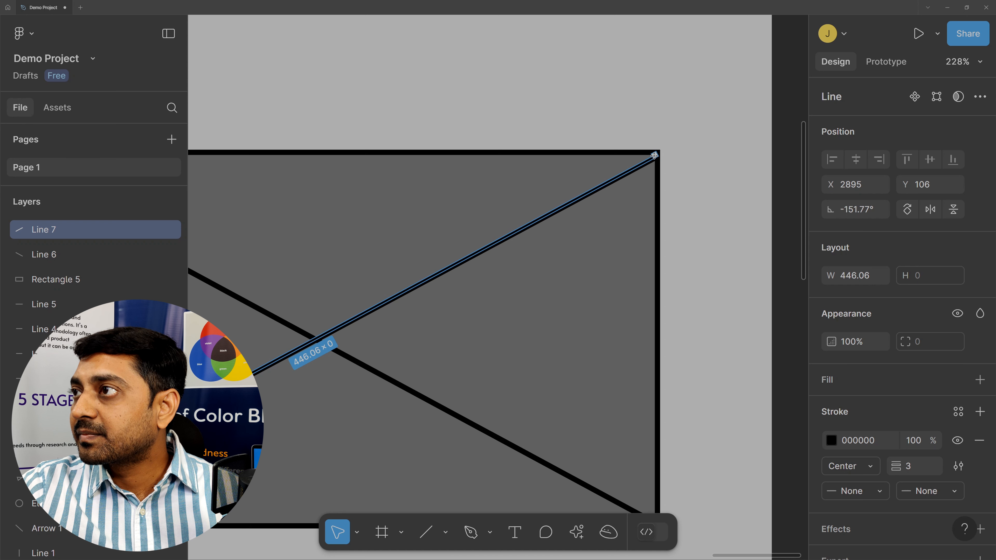
Step: Pull the original diagonal's lower-right end inside the placeholder rectangle's corner, making the line about 446 long
{"action": "scroll", "coordinate": [704, 251], "scroll_direction": "down", "scroll_amount": 5}
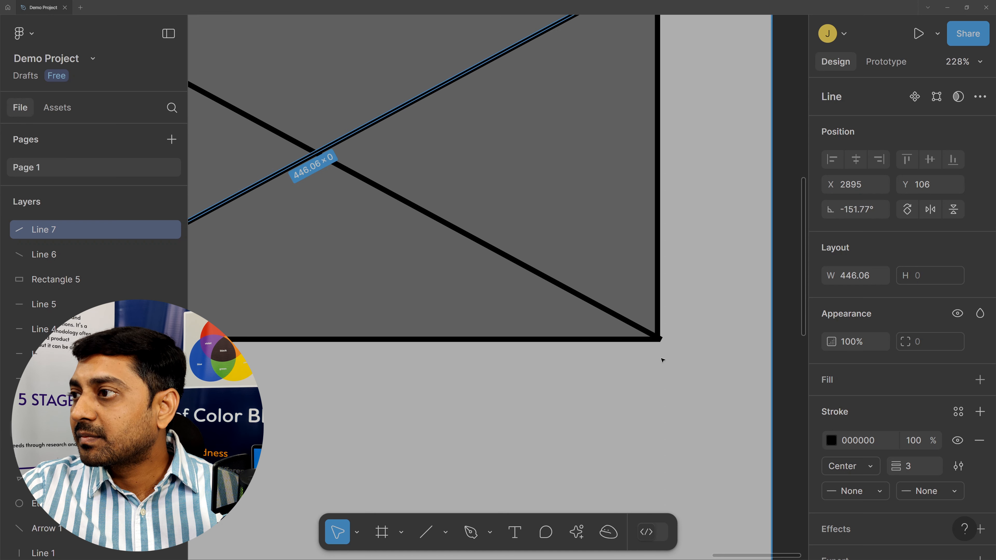
{"action": "left_click", "coordinate": [642, 330]}
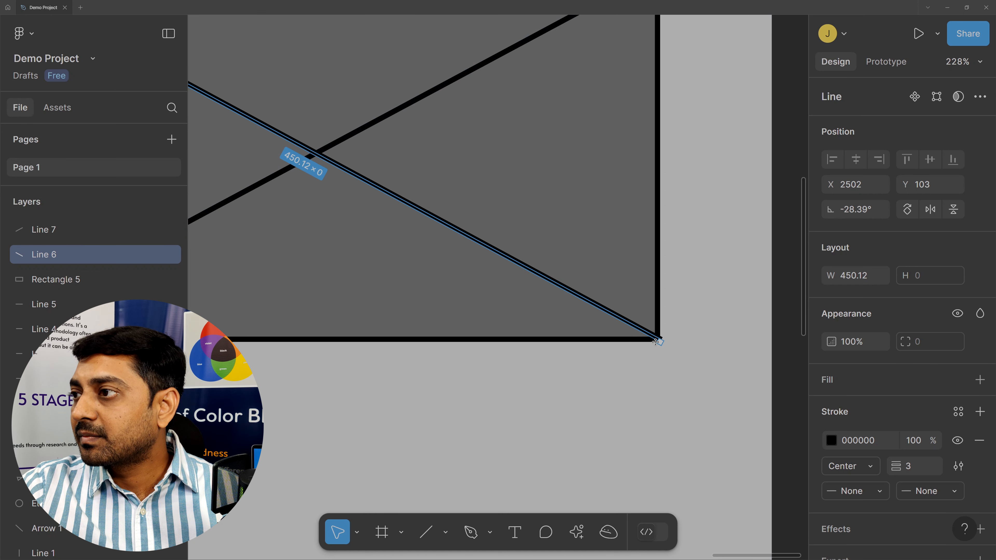
{"action": "left_click_drag", "start_coordinate": [655, 342], "coordinate": [659, 340]}
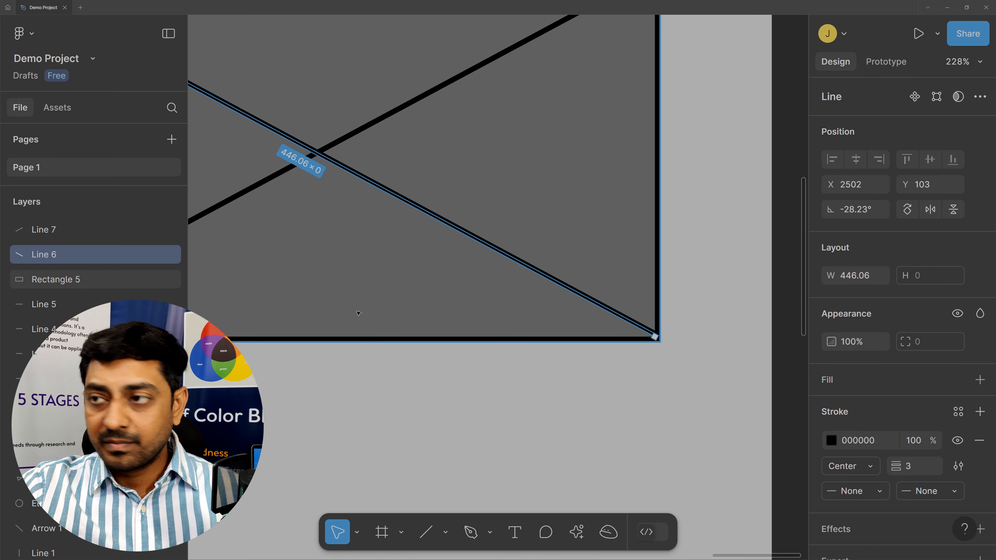
Step: Pull the flipped diagonal's lower-left end inside the placeholder rectangle's corner, making the line about 442 long
{"action": "scroll", "coordinate": [358, 313], "scroll_direction": "left", "scroll_amount": 3}
{"action": "scroll", "coordinate": [358, 313], "scroll_direction": "left", "scroll_amount": 10}
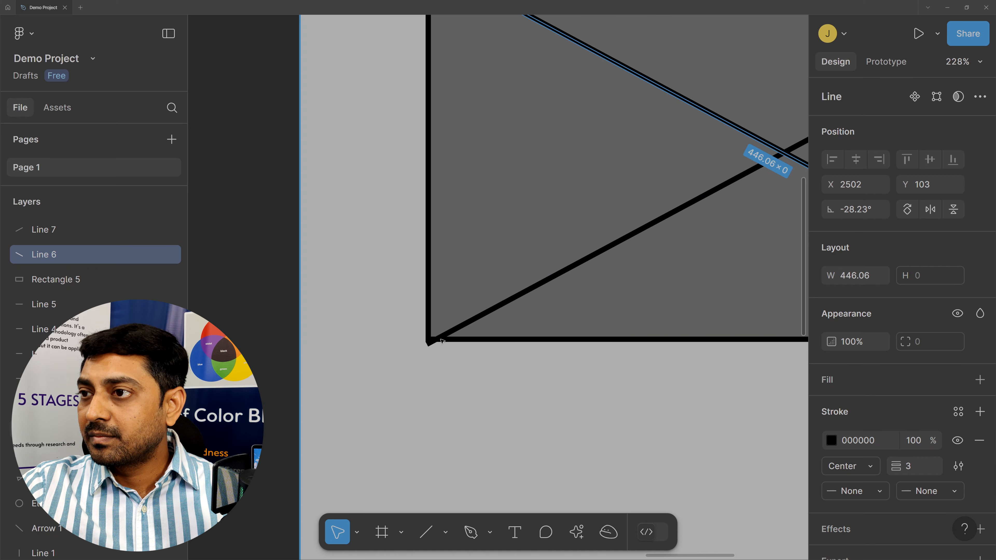
{"action": "left_click", "coordinate": [453, 332]}
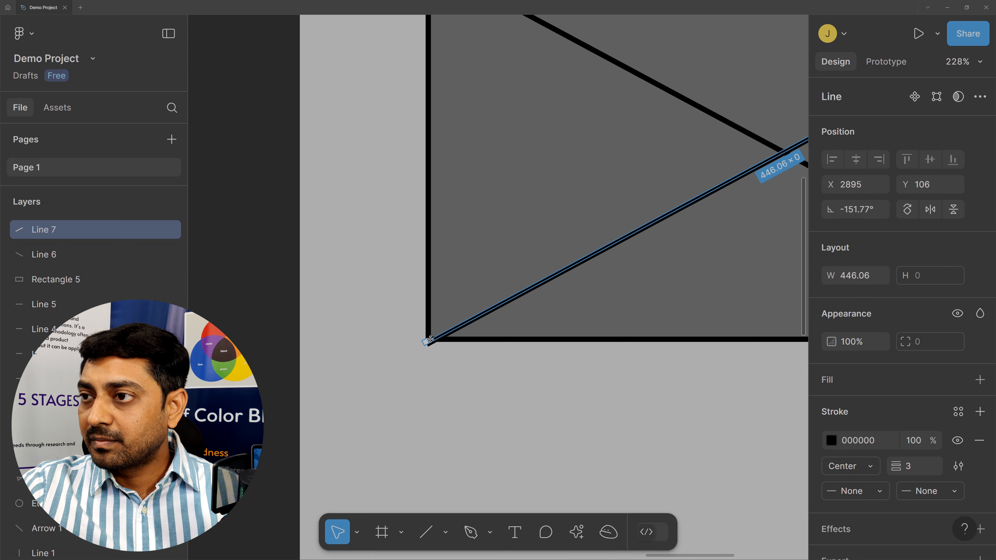
{"action": "left_click_drag", "start_coordinate": [430, 340], "coordinate": [430, 336]}
Step: Pull the original diagonal's upper-left end inside the placeholder rectangle's corner, to about X 2502, Y 106
{"action": "scroll", "coordinate": [460, 271], "scroll_direction": "up", "scroll_amount": 5}
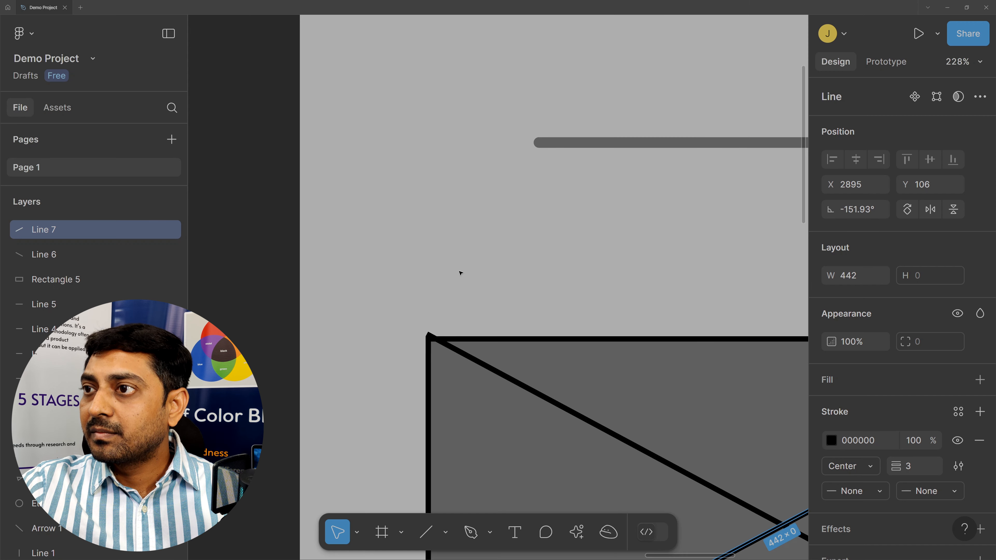
{"action": "scroll", "coordinate": [459, 273], "scroll_direction": "down", "scroll_amount": 1}
{"action": "left_click", "coordinate": [461, 262]}
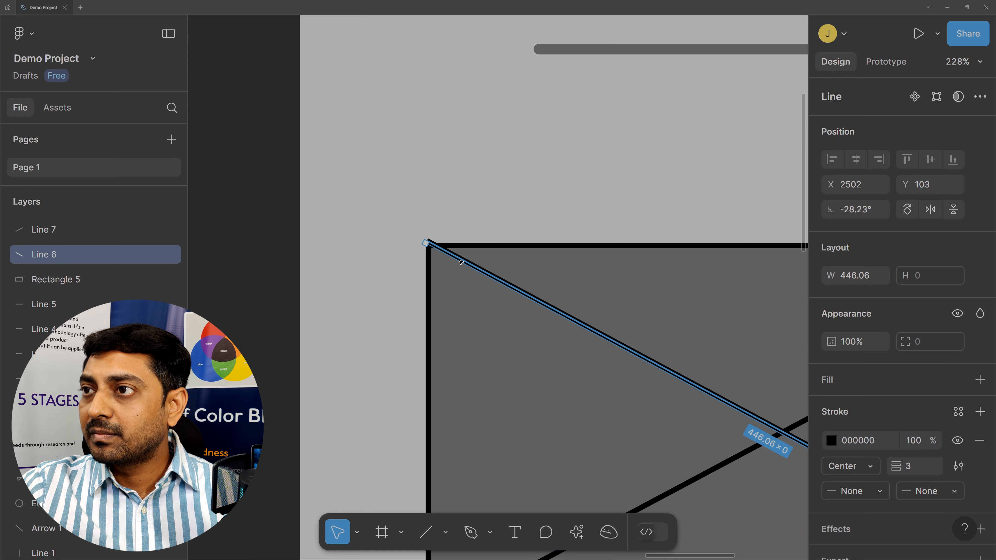
{"action": "left_click_drag", "start_coordinate": [425, 243], "coordinate": [429, 249]}
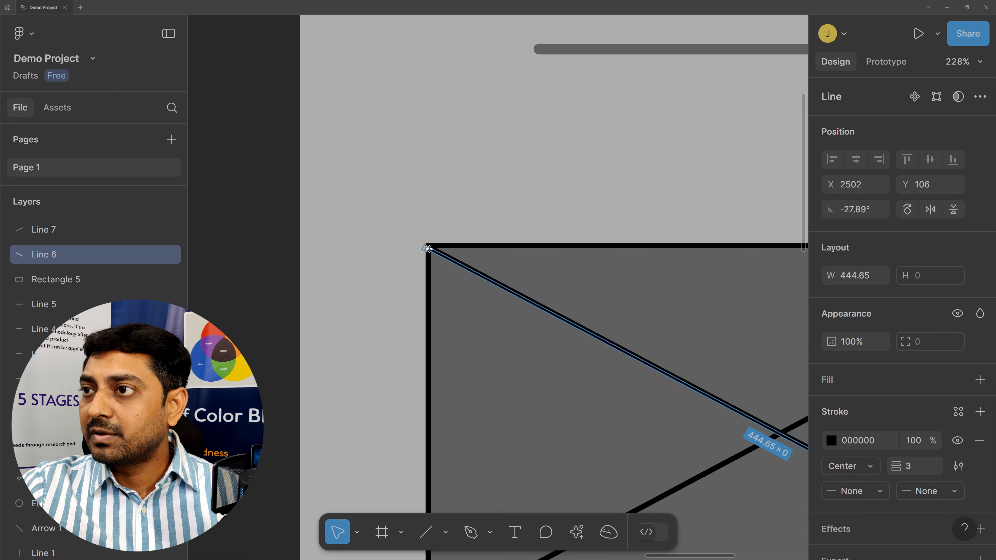
Step: Inspect the corners of the crossed placeholder and compare the whole wireframe with the hand-drawn sketch
{"action": "scroll", "coordinate": [621, 303], "scroll_direction": "down", "scroll_amount": 1}
{"action": "scroll", "coordinate": [621, 302], "scroll_direction": "down", "scroll_amount": 2}
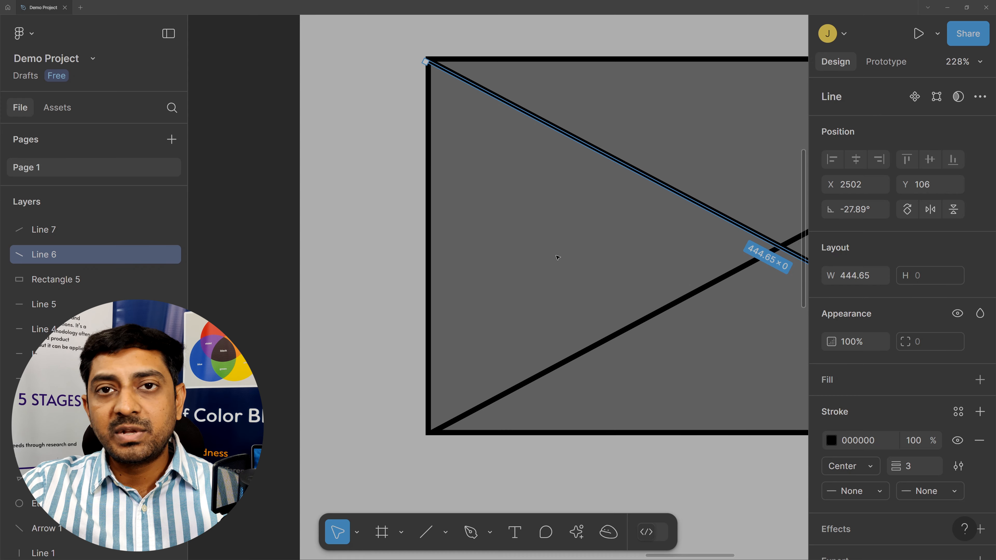
{"action": "scroll", "coordinate": [557, 257], "scroll_direction": "up", "scroll_amount": 2}
{"action": "scroll", "coordinate": [549, 255], "scroll_direction": "down", "scroll_amount": 2}
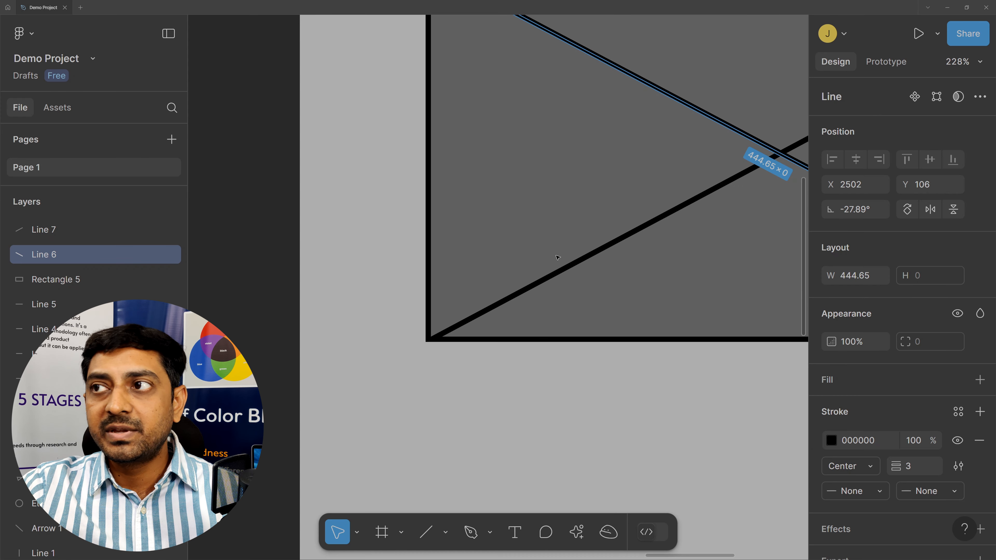
{"action": "scroll", "coordinate": [538, 251], "scroll_direction": "up", "scroll_amount": 1}
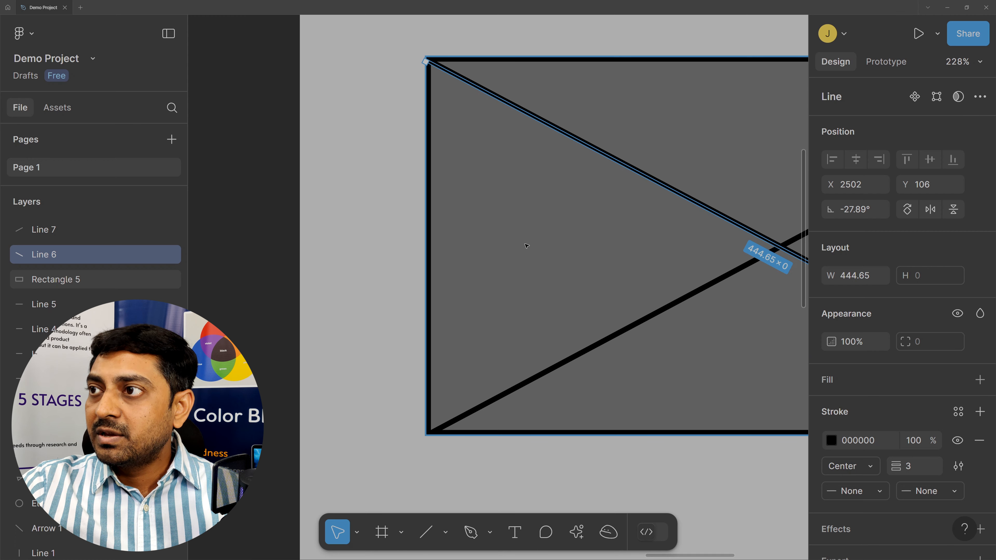
{"action": "scroll", "coordinate": [526, 246], "scroll_direction": "right", "scroll_amount": 5}
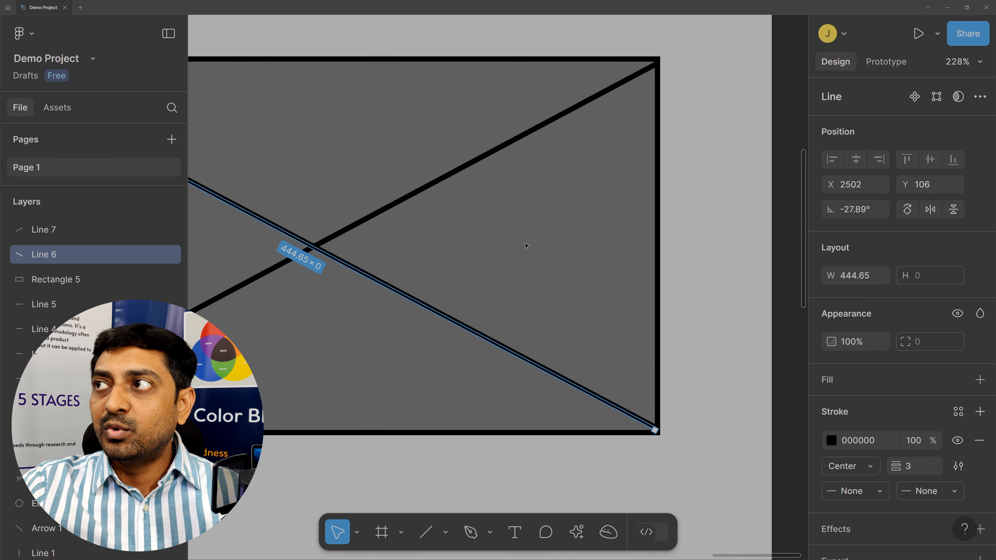
{"action": "scroll", "coordinate": [527, 246], "scroll_direction": "left", "scroll_amount": 3}
{"action": "scroll", "coordinate": [588, 228], "scroll_direction": "right", "scroll_amount": 1}
{"action": "scroll", "coordinate": [694, 208], "scroll_direction": "down", "scroll_amount": 3, "text": "ctrl"}
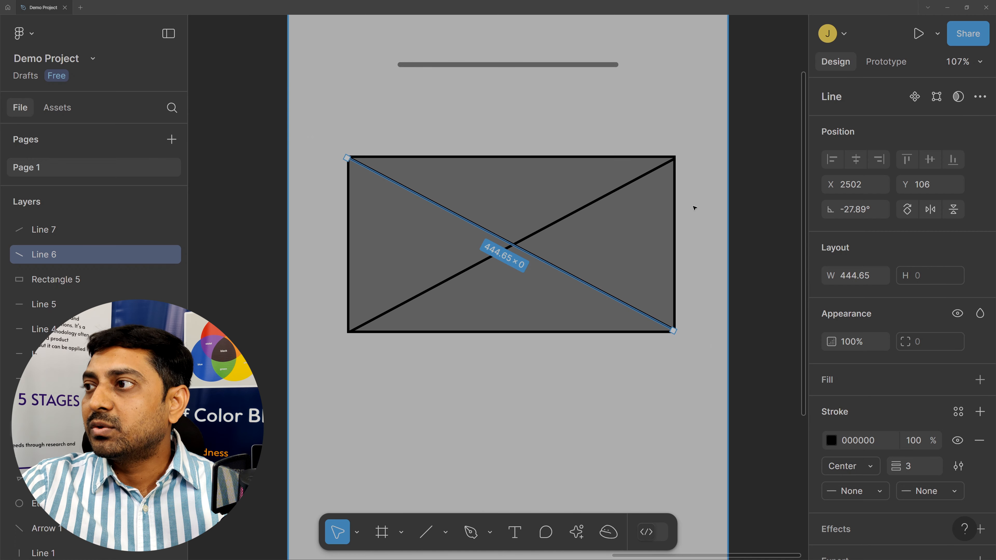
{"action": "left_click", "coordinate": [712, 279]}
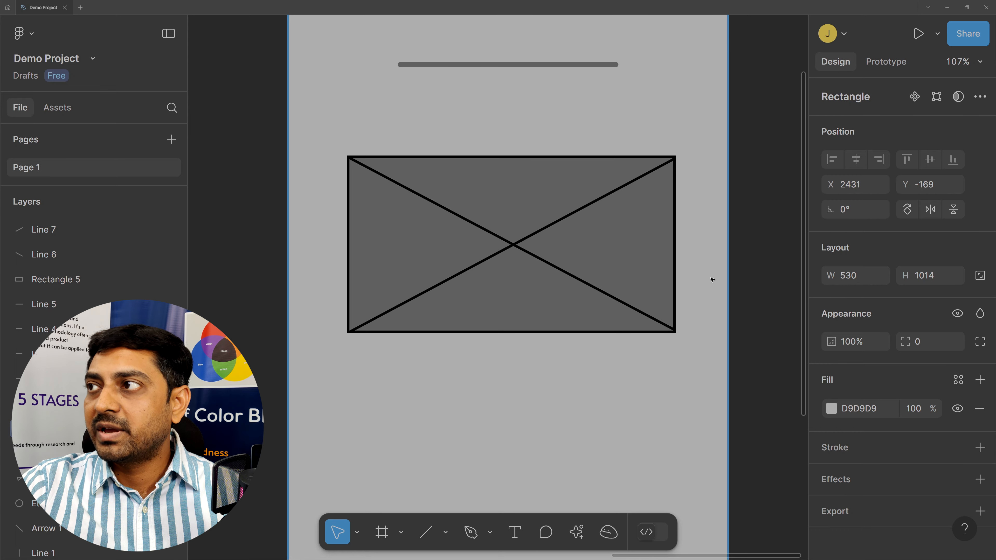
{"action": "scroll", "coordinate": [712, 279], "scroll_direction": "down", "scroll_amount": 3, "text": "ctrl"}
{"action": "scroll", "coordinate": [711, 279], "scroll_direction": "down", "scroll_amount": 1, "text": "ctrl"}
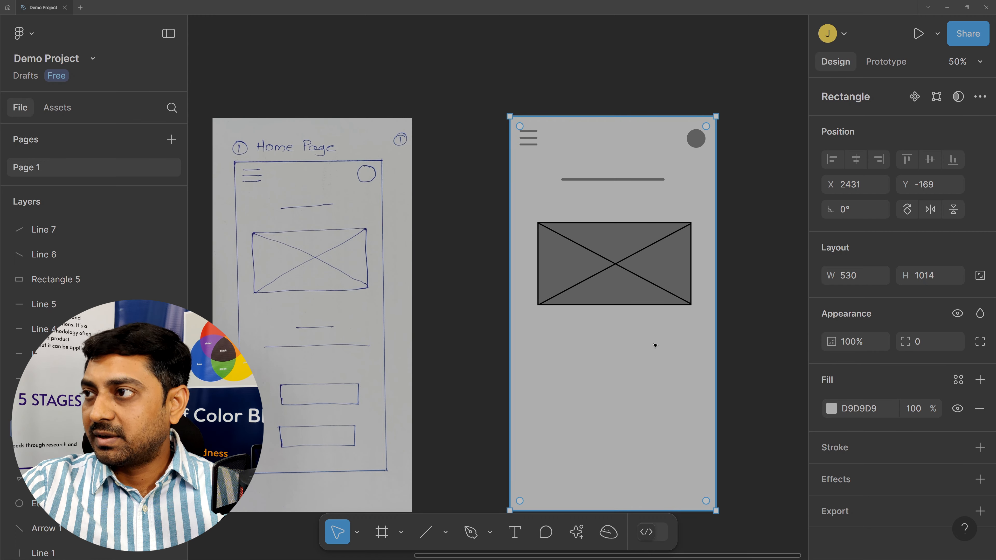
Step: Duplicate the heading line and place the copy centred below the image placeholder, at about X 2566, Y 412
{"action": "left_click", "coordinate": [614, 180]}
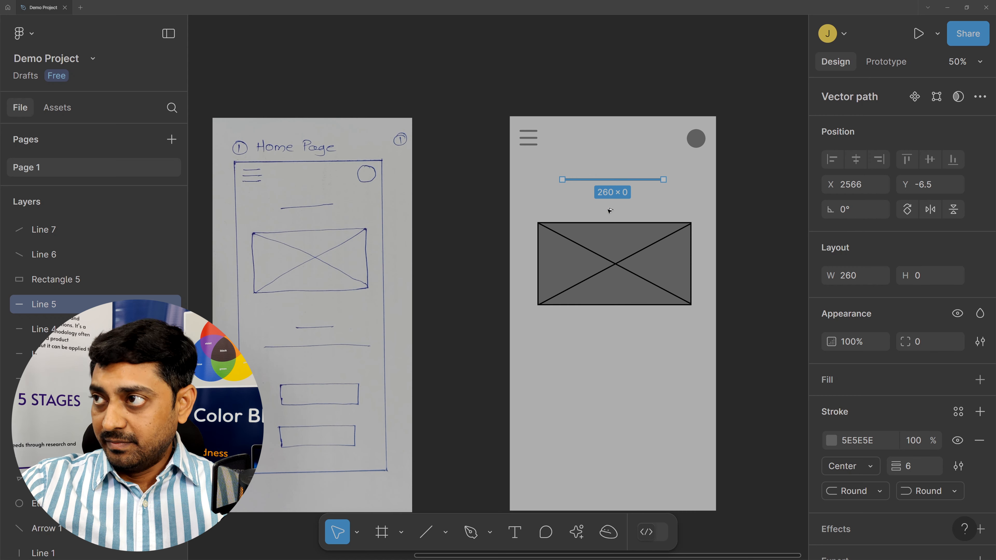
{"action": "left_click_drag", "start_coordinate": [609, 181], "coordinate": [569, 344]}
{"action": "left_click_drag", "start_coordinate": [657, 346], "coordinate": [610, 342]}
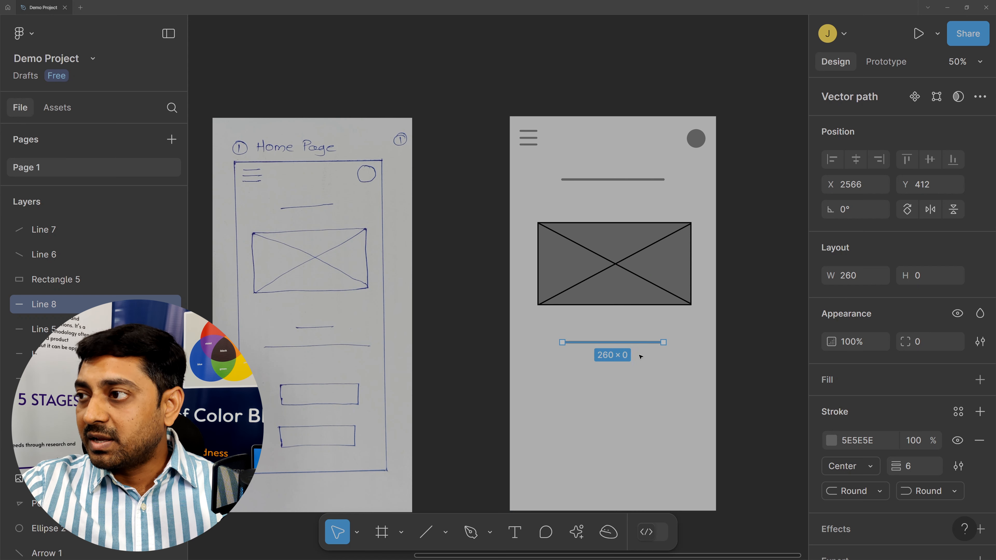
{"action": "left_click", "coordinate": [647, 355]}
Step: Duplicate the line below the placeholder and place the copy just beneath it, at about X 2566, Y 463
{"action": "scroll", "coordinate": [697, 370], "scroll_direction": "up", "scroll_amount": 3}
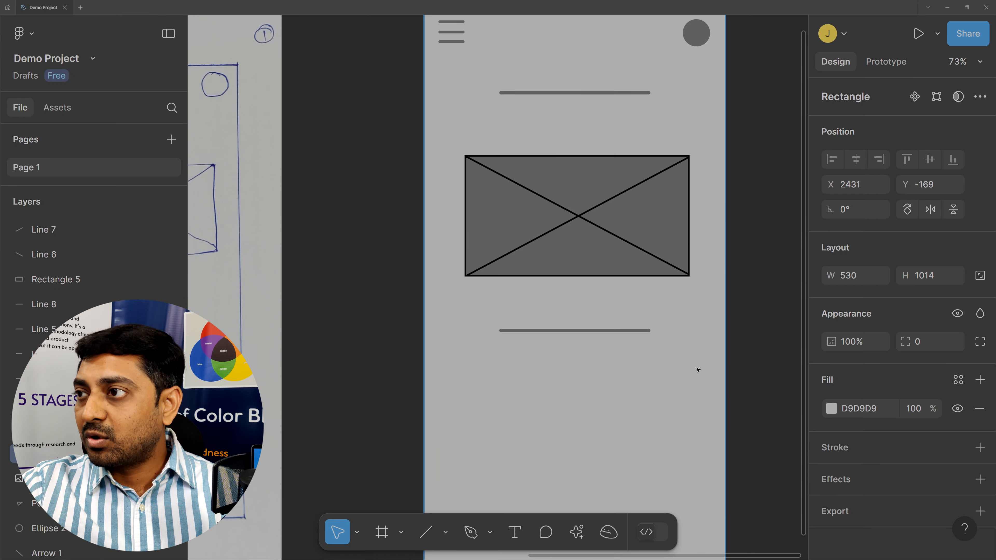
{"action": "left_click", "coordinate": [592, 341]}
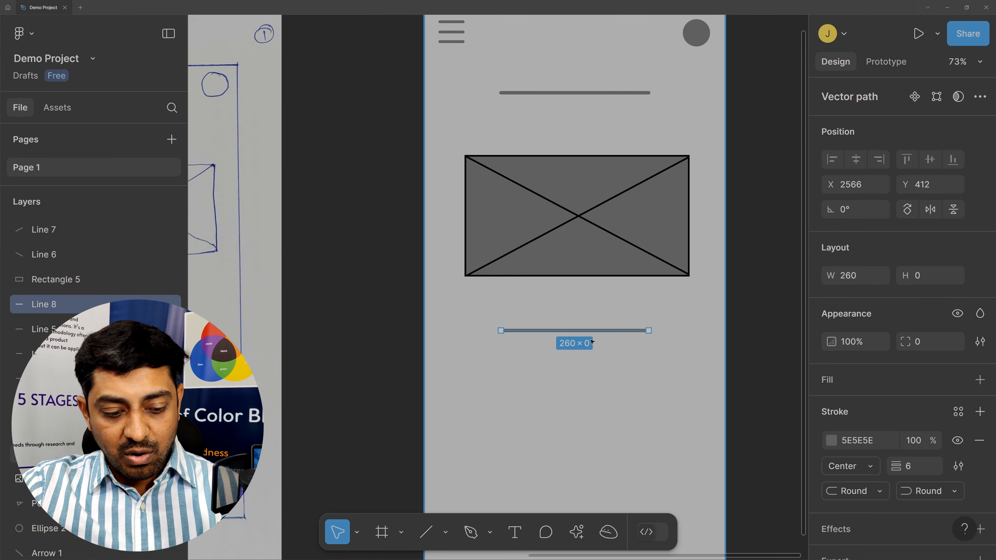
{"action": "key", "text": "alt"}
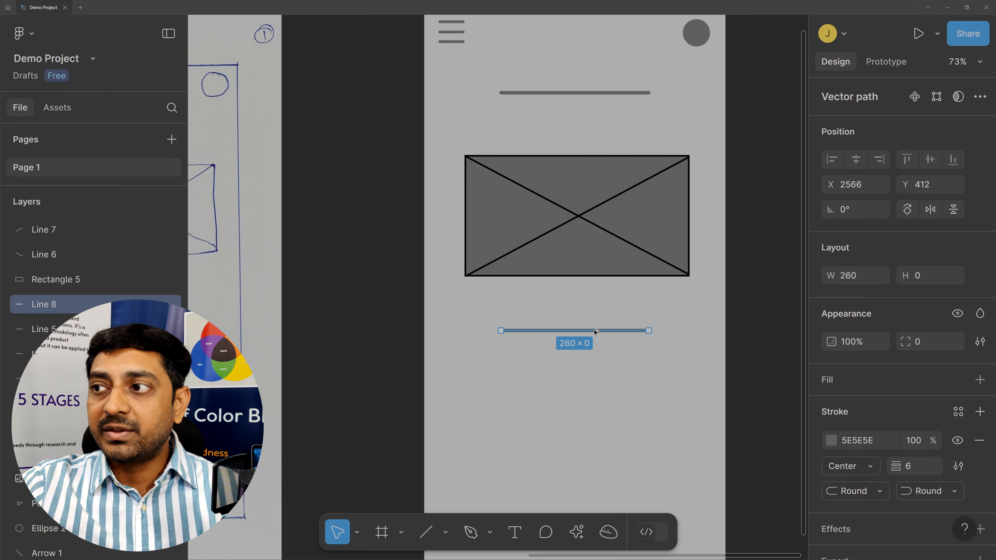
{"action": "left_click_drag", "start_coordinate": [596, 332], "coordinate": [595, 361]}
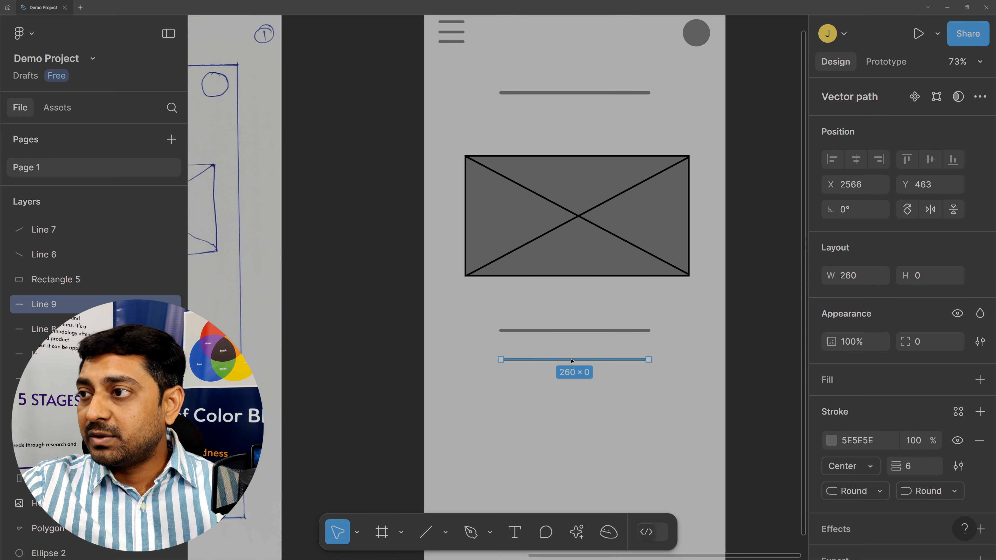
Step: Lengthen the lowest line symmetrically about its centre to roughly the width of the image placeholder
{"action": "scroll", "coordinate": [571, 356], "scroll_direction": "down", "scroll_amount": 5}
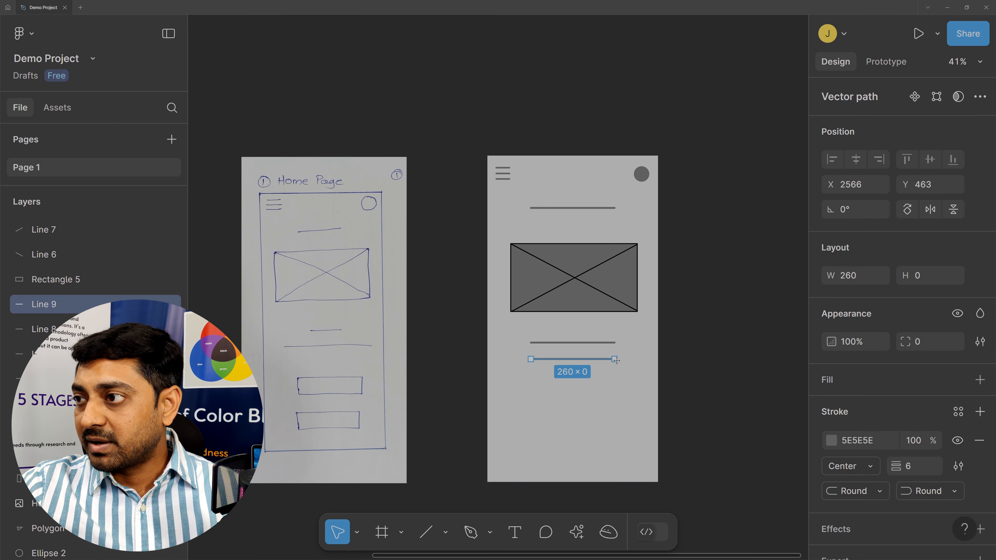
{"action": "scroll", "coordinate": [617, 360], "scroll_direction": "up", "scroll_amount": 3}
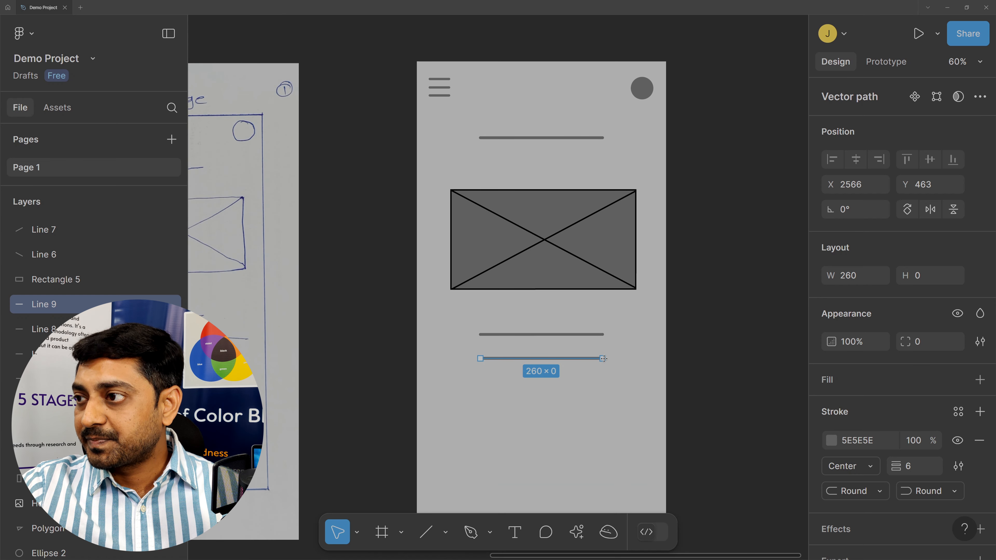
{"action": "left_click_drag", "start_coordinate": [603, 359], "coordinate": [637, 359]}
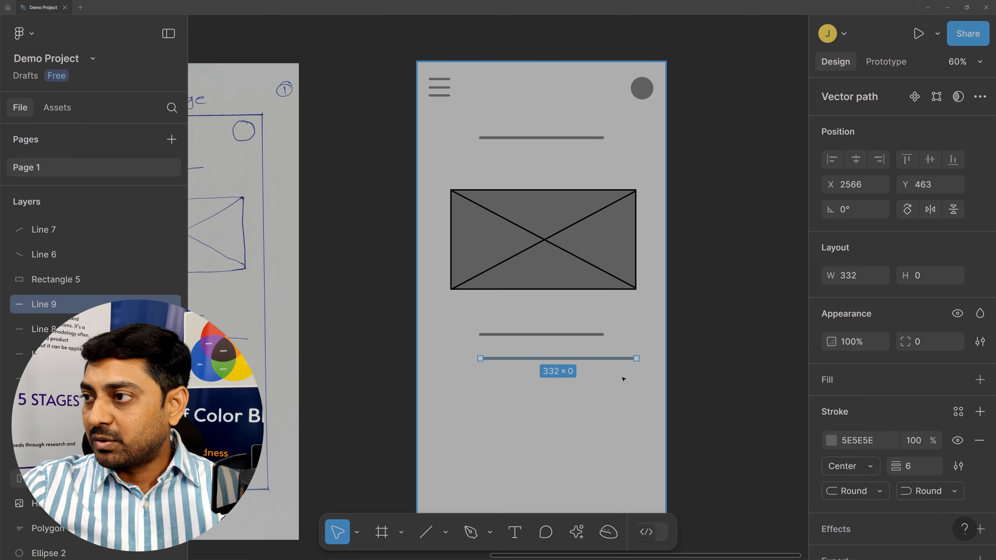
{"action": "key", "text": "ctrl+z"}
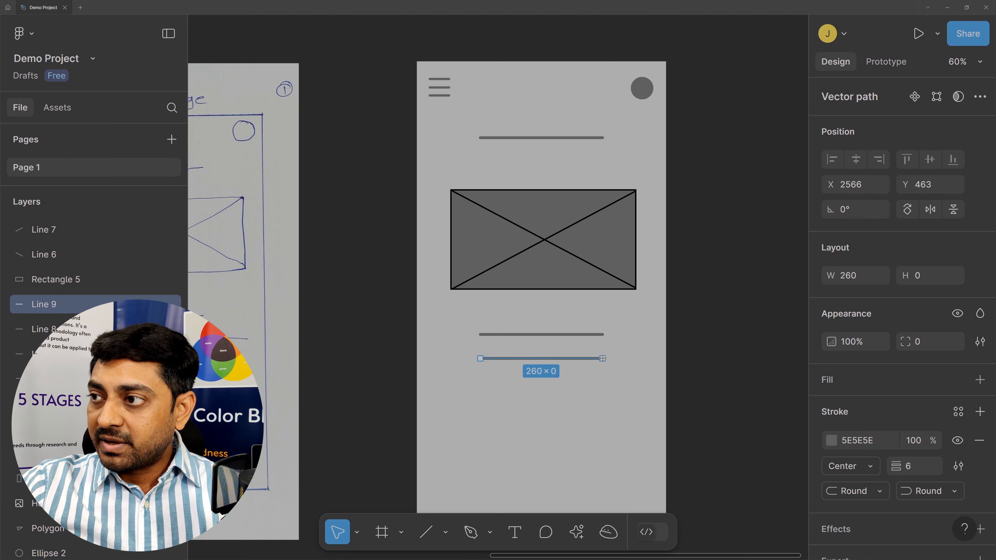
{"action": "left_click_drag", "start_coordinate": [602, 358], "coordinate": [630, 361]}
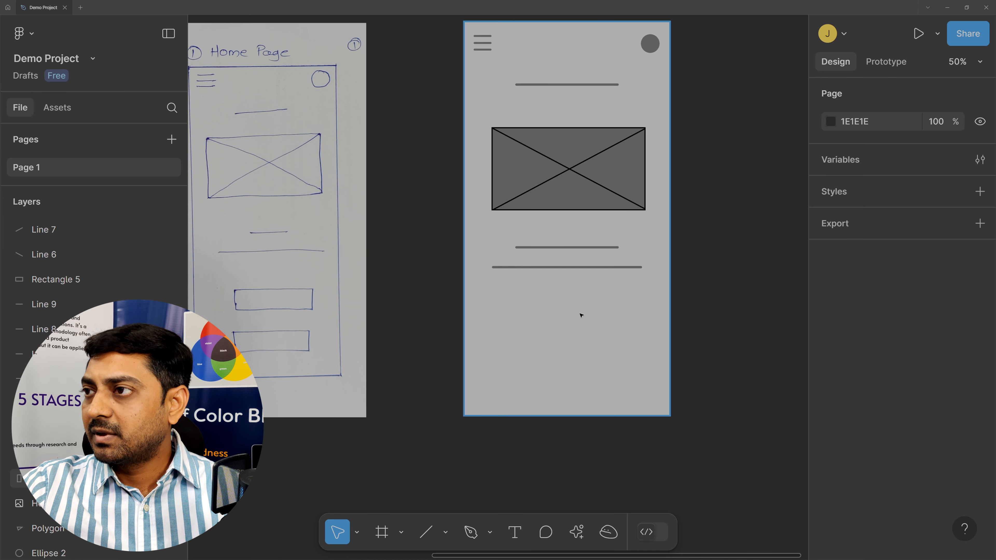
Step: Draw a rectangle about 252 by 70 centred below the two lines, at about X 2574, Y 586
{"action": "left_click", "coordinate": [445, 532]}
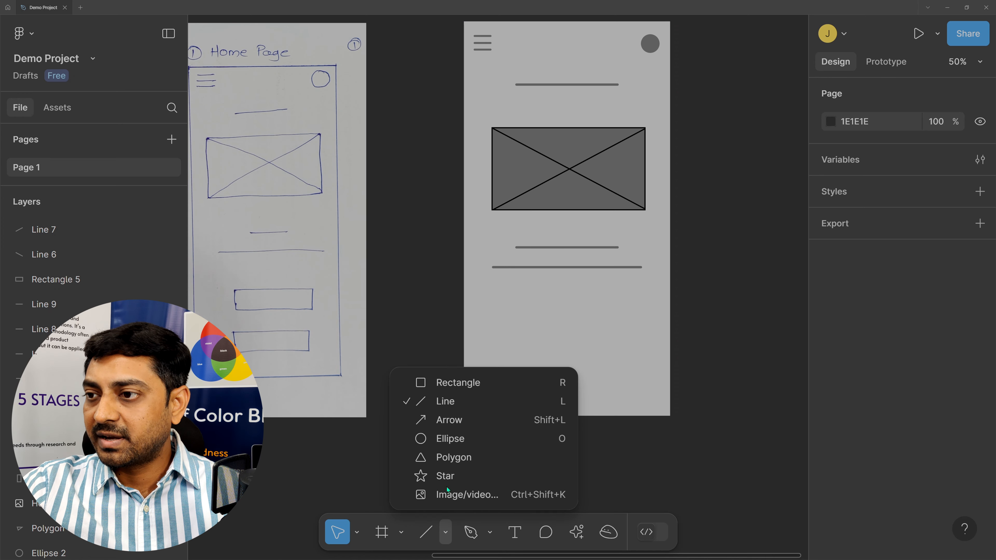
{"action": "left_click", "coordinate": [443, 389]}
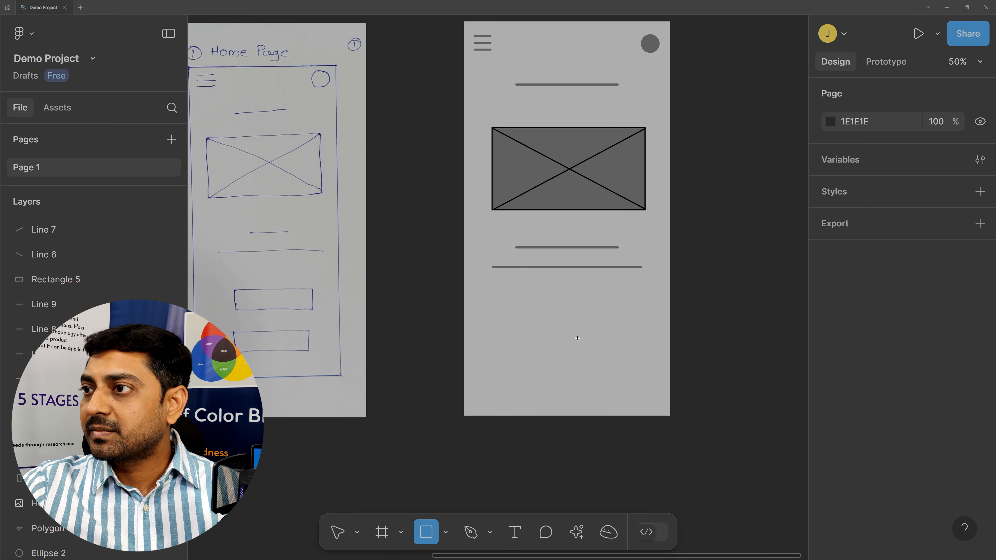
{"action": "left_click_drag", "start_coordinate": [523, 308], "coordinate": [582, 332]}
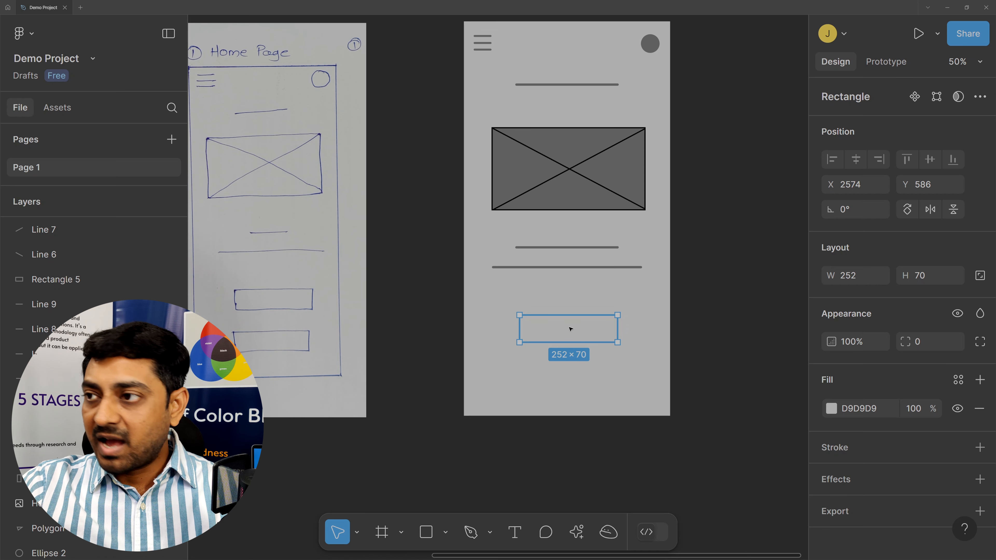
Step: Fill the new button rectangle with grey 5E5E5E sampled from the image placeholder
{"action": "key", "text": "i"}
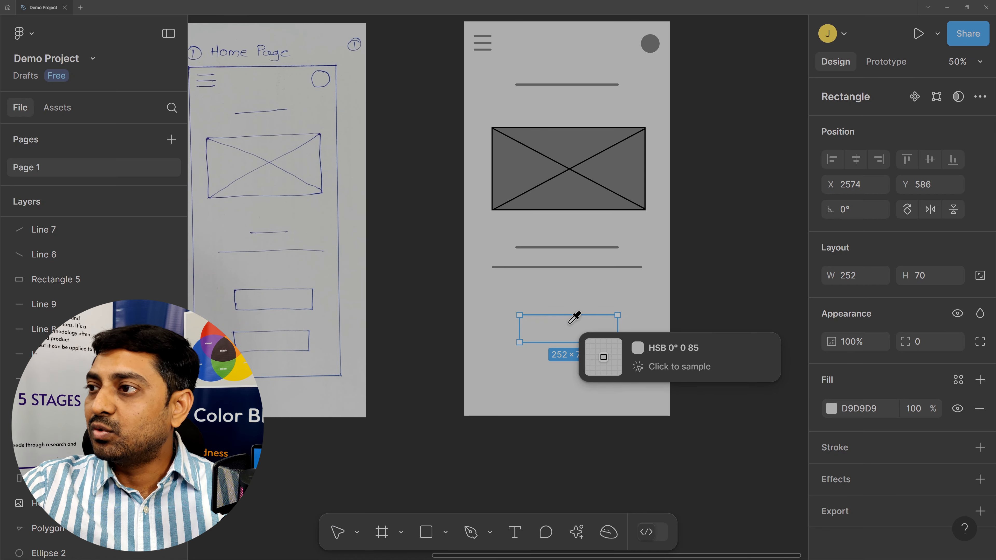
{"action": "left_click", "coordinate": [609, 161]}
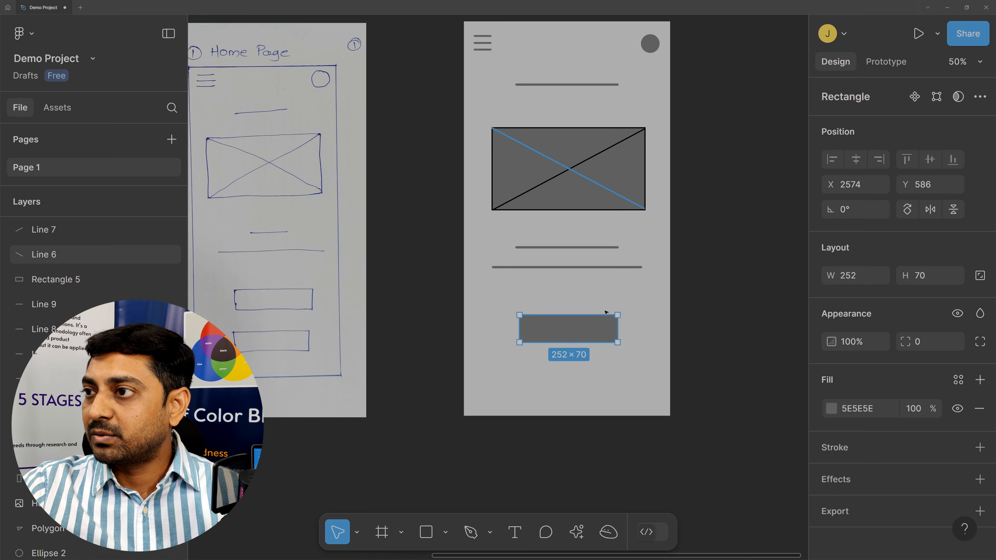
{"action": "left_click", "coordinate": [621, 363]}
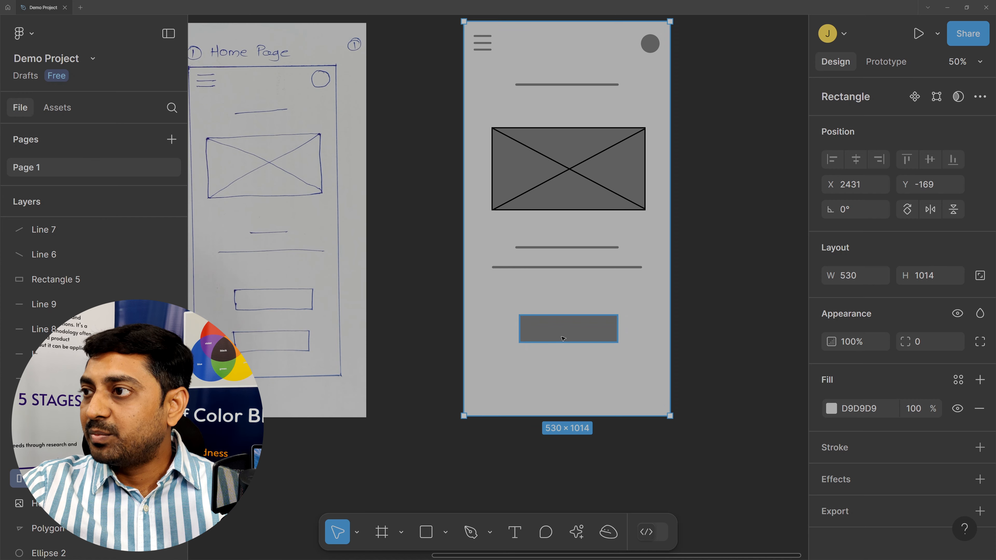
Step: Add a black 000000 inside stroke with a weight of 3 to the button rectangle
{"action": "left_click", "coordinate": [563, 338]}
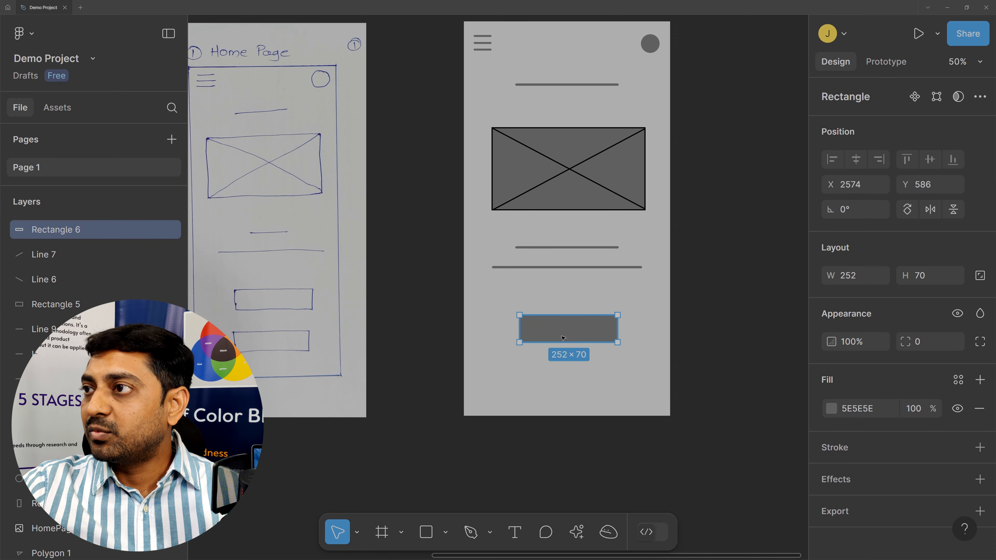
{"action": "left_click", "coordinate": [980, 448]}
{"action": "left_click", "coordinate": [917, 501]}
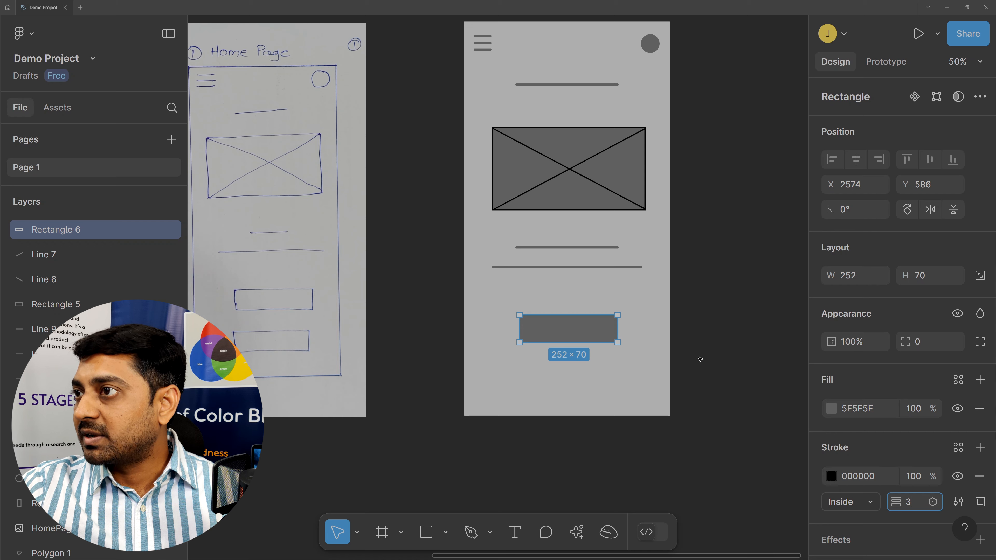
{"action": "left_click", "coordinate": [729, 330]}
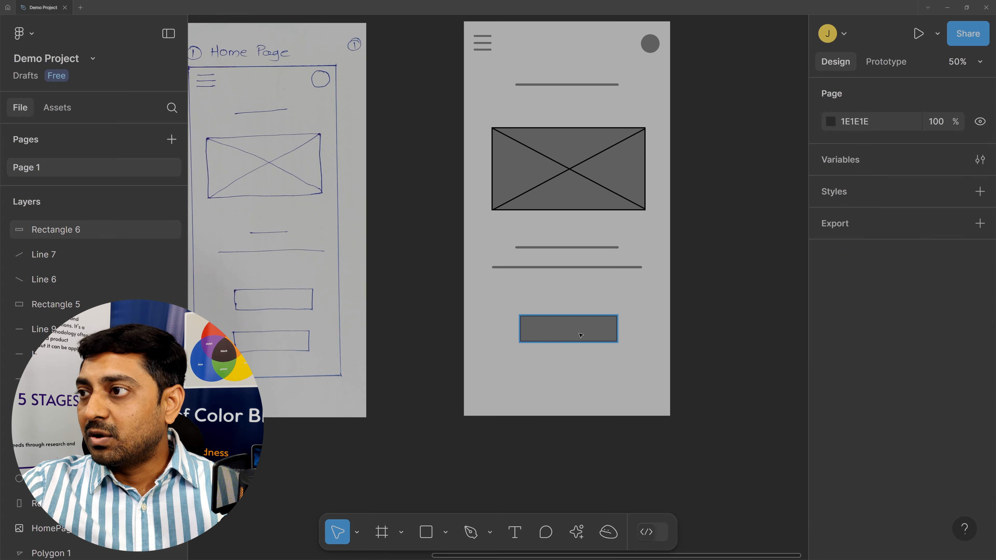
Step: Duplicate the grey button rectangle straight below the original, placing the copy at X 2574, Y 696
{"action": "left_click", "coordinate": [567, 334]}
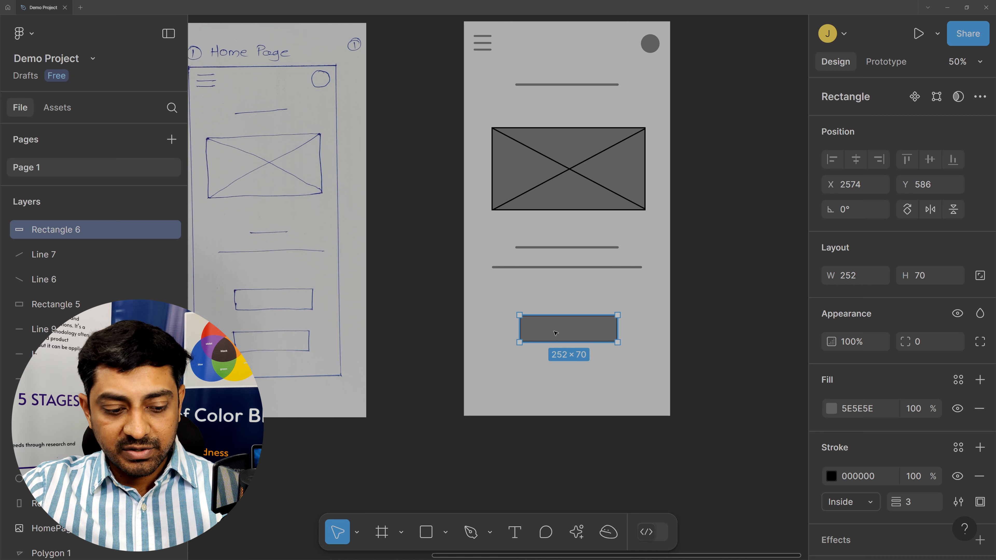
{"action": "left_click_drag", "start_coordinate": [571, 331], "coordinate": [573, 372]}
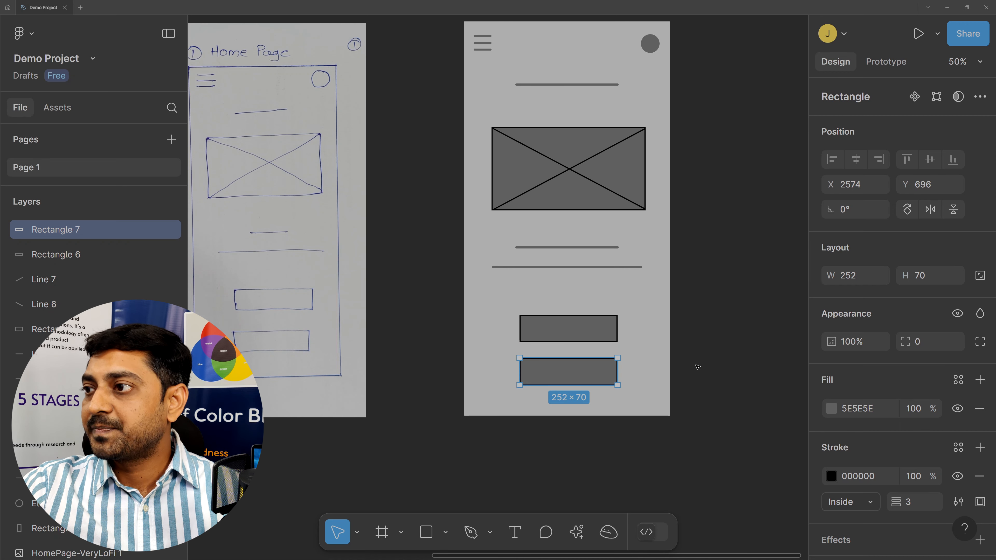
{"action": "left_click", "coordinate": [734, 353]}
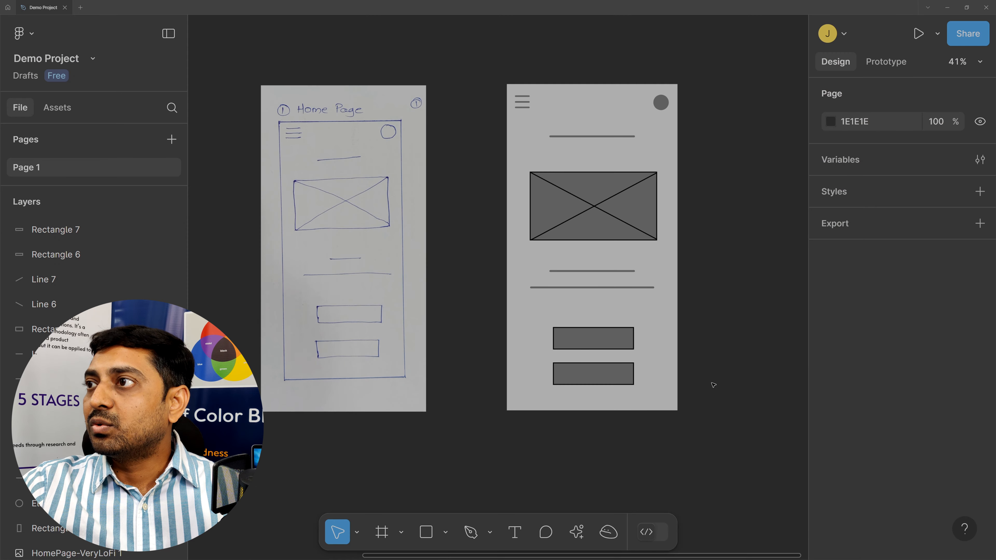
Step: Round the corners of both button rectangles together with a corner radius of 12
{"action": "scroll", "coordinate": [713, 384], "scroll_direction": "down", "scroll_amount": 2}
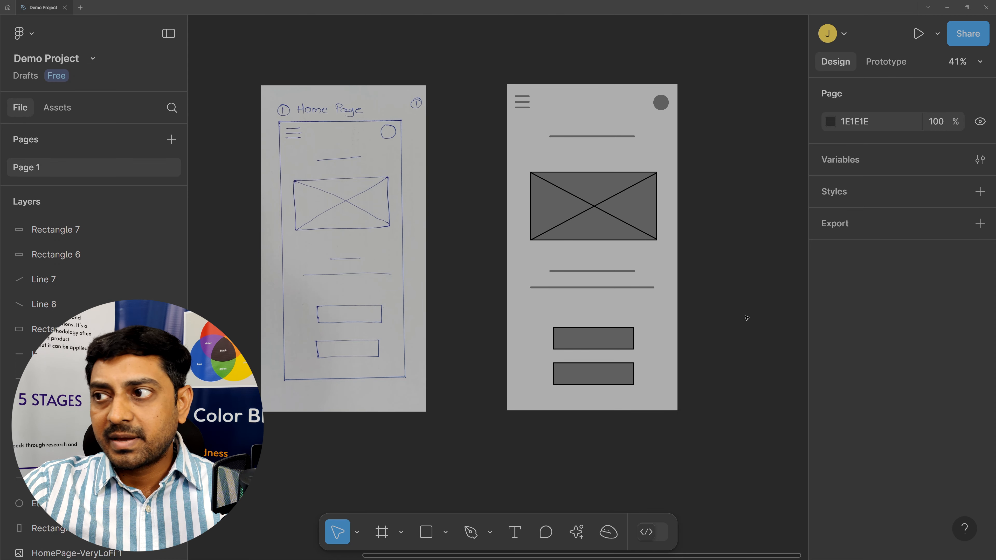
{"action": "left_click", "coordinate": [585, 342]}
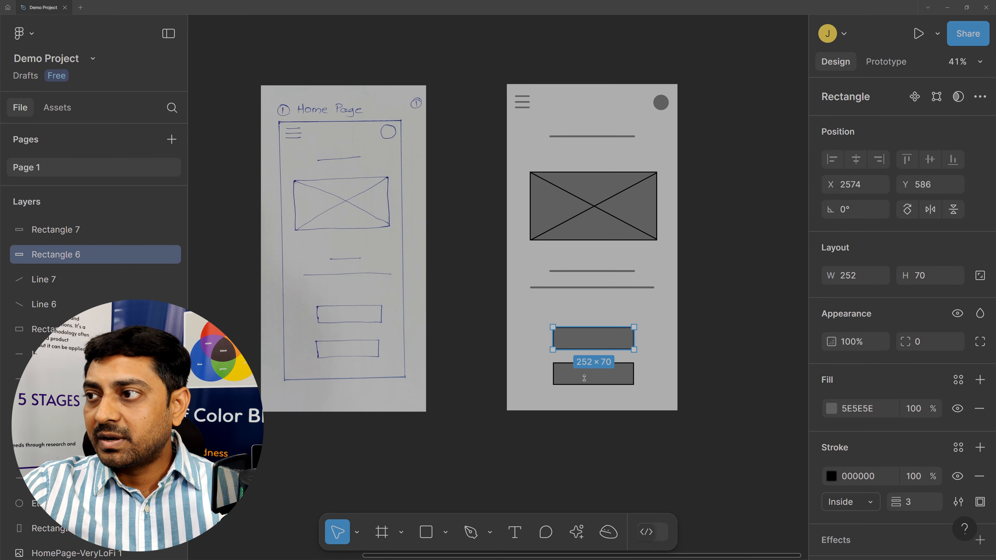
{"action": "left_click", "coordinate": [585, 380], "text": "shift"}
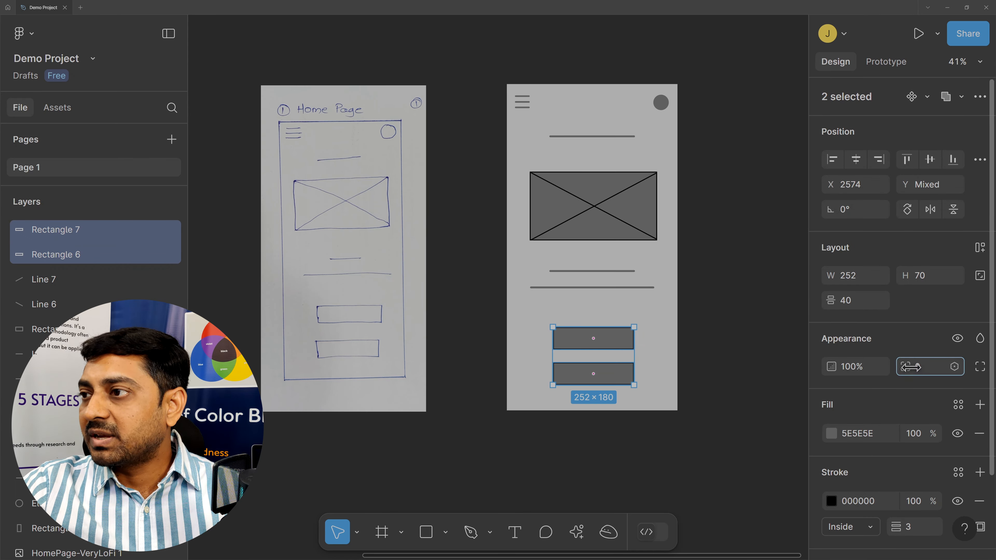
{"action": "left_click_drag", "start_coordinate": [909, 369], "coordinate": [992, 377]}
{"action": "left_click", "coordinate": [733, 381]}
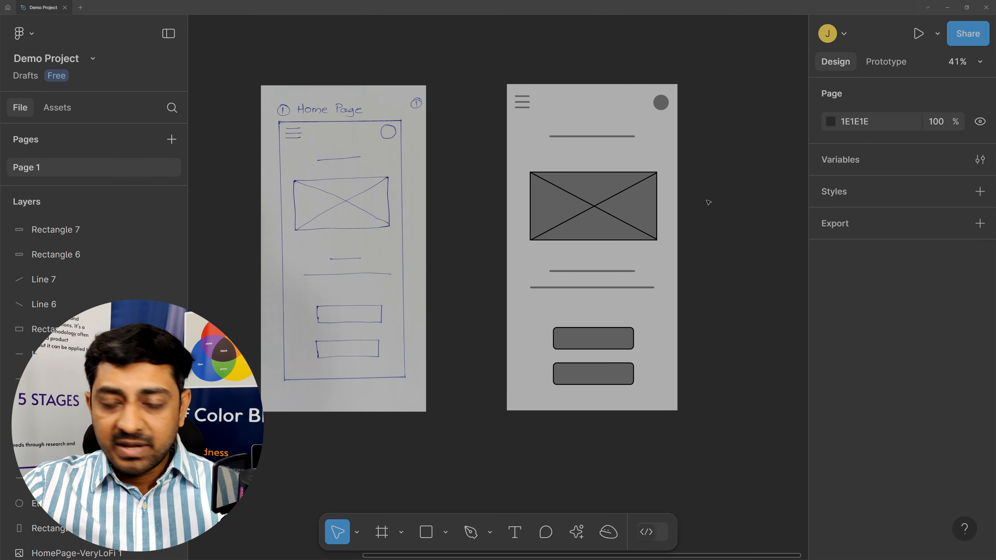
{"action": "scroll", "coordinate": [715, 183], "scroll_direction": "up", "scroll_amount": 2}
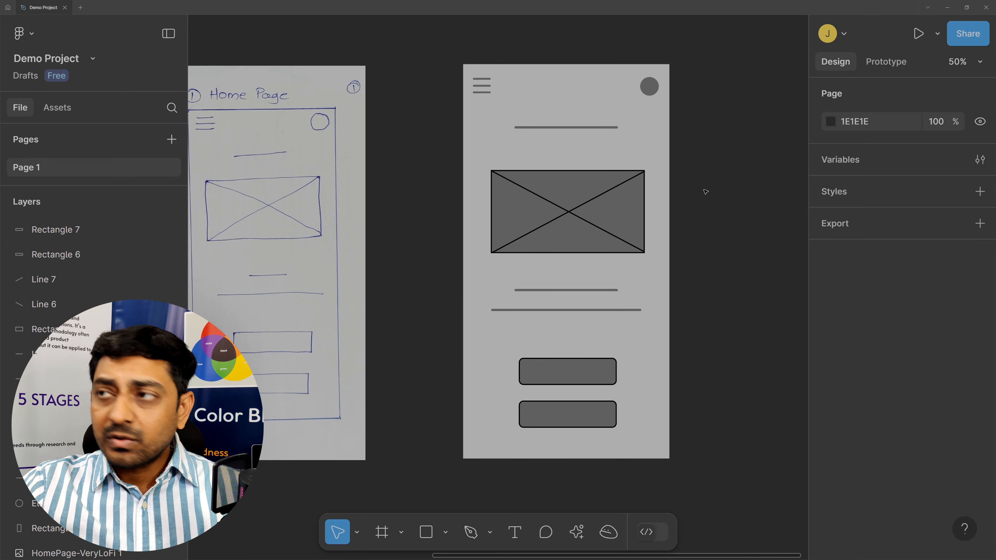
{"action": "scroll", "coordinate": [705, 191], "scroll_direction": "left", "scroll_amount": 3}
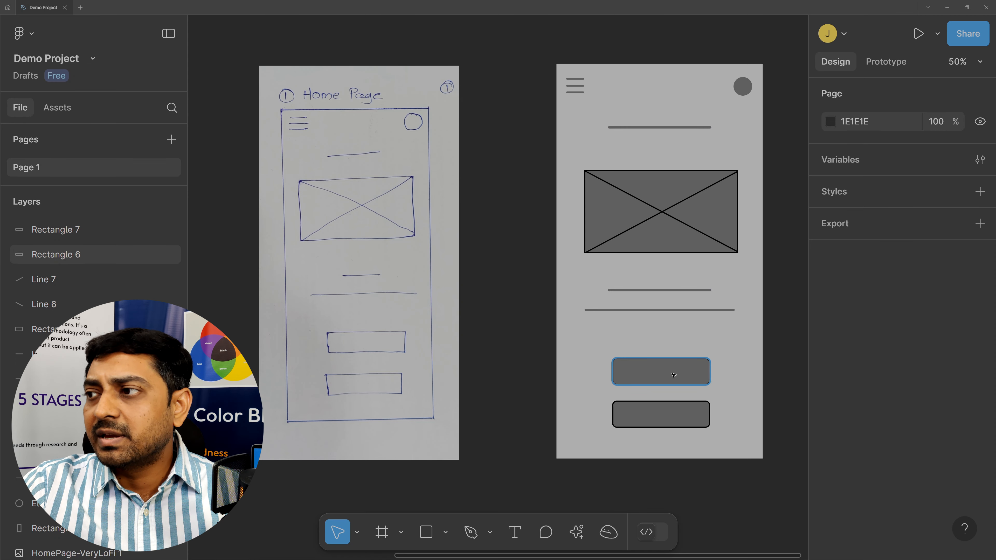
{"action": "left_click", "coordinate": [665, 425]}
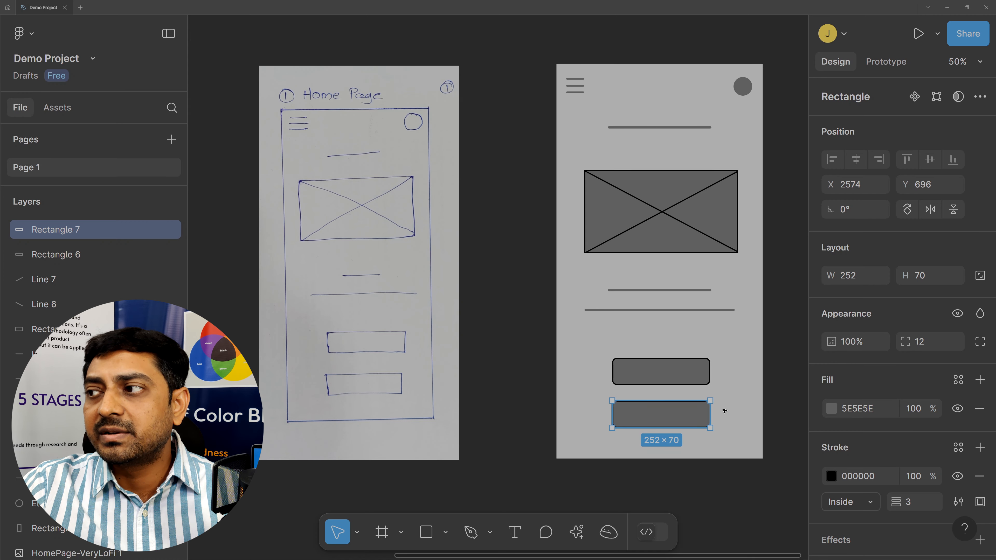
{"action": "left_click", "coordinate": [779, 399]}
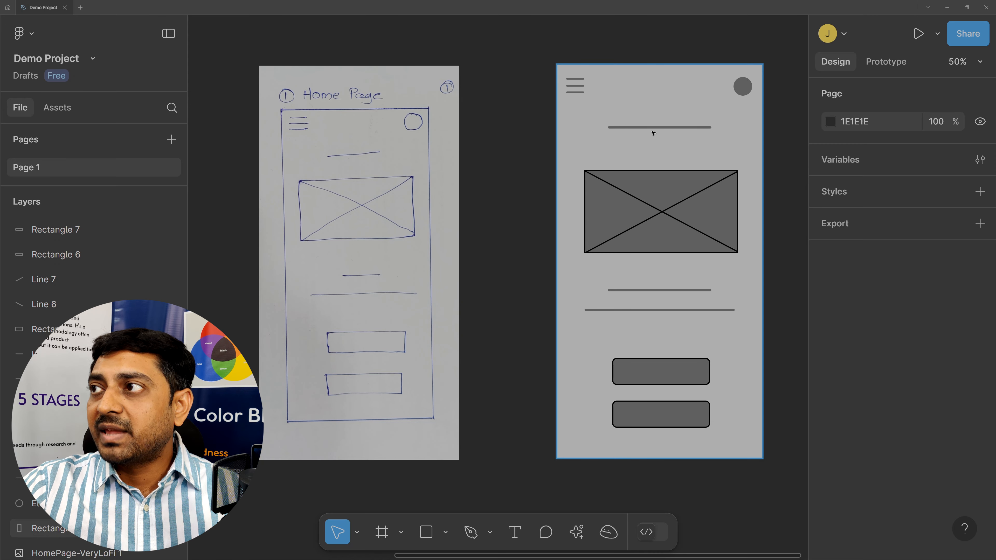
{"action": "left_click", "coordinate": [641, 142]}
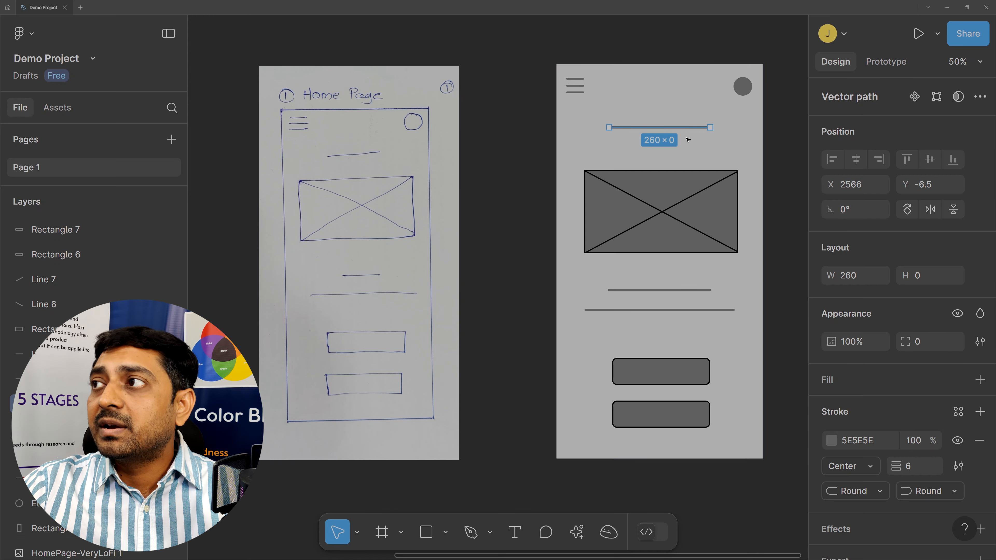
{"action": "left_click", "coordinate": [699, 139]}
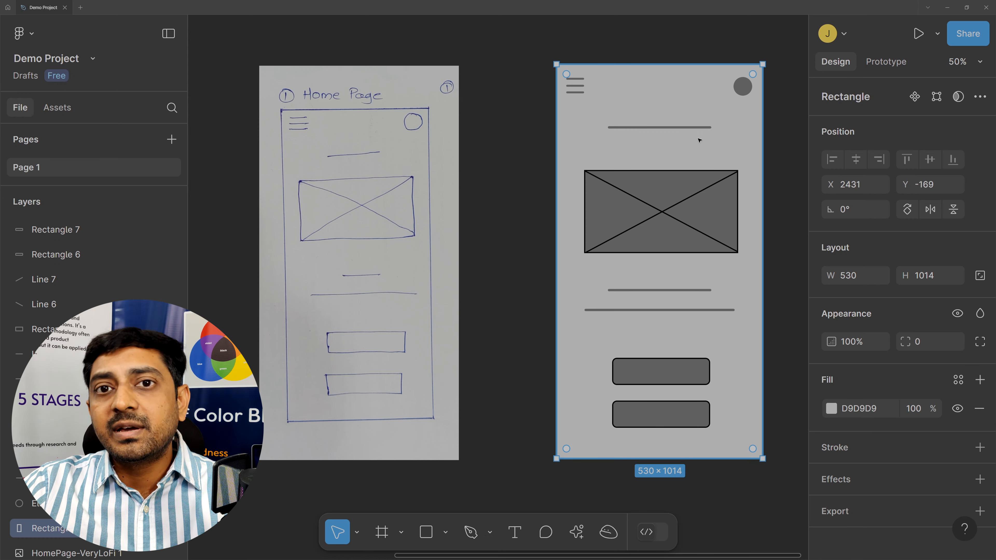